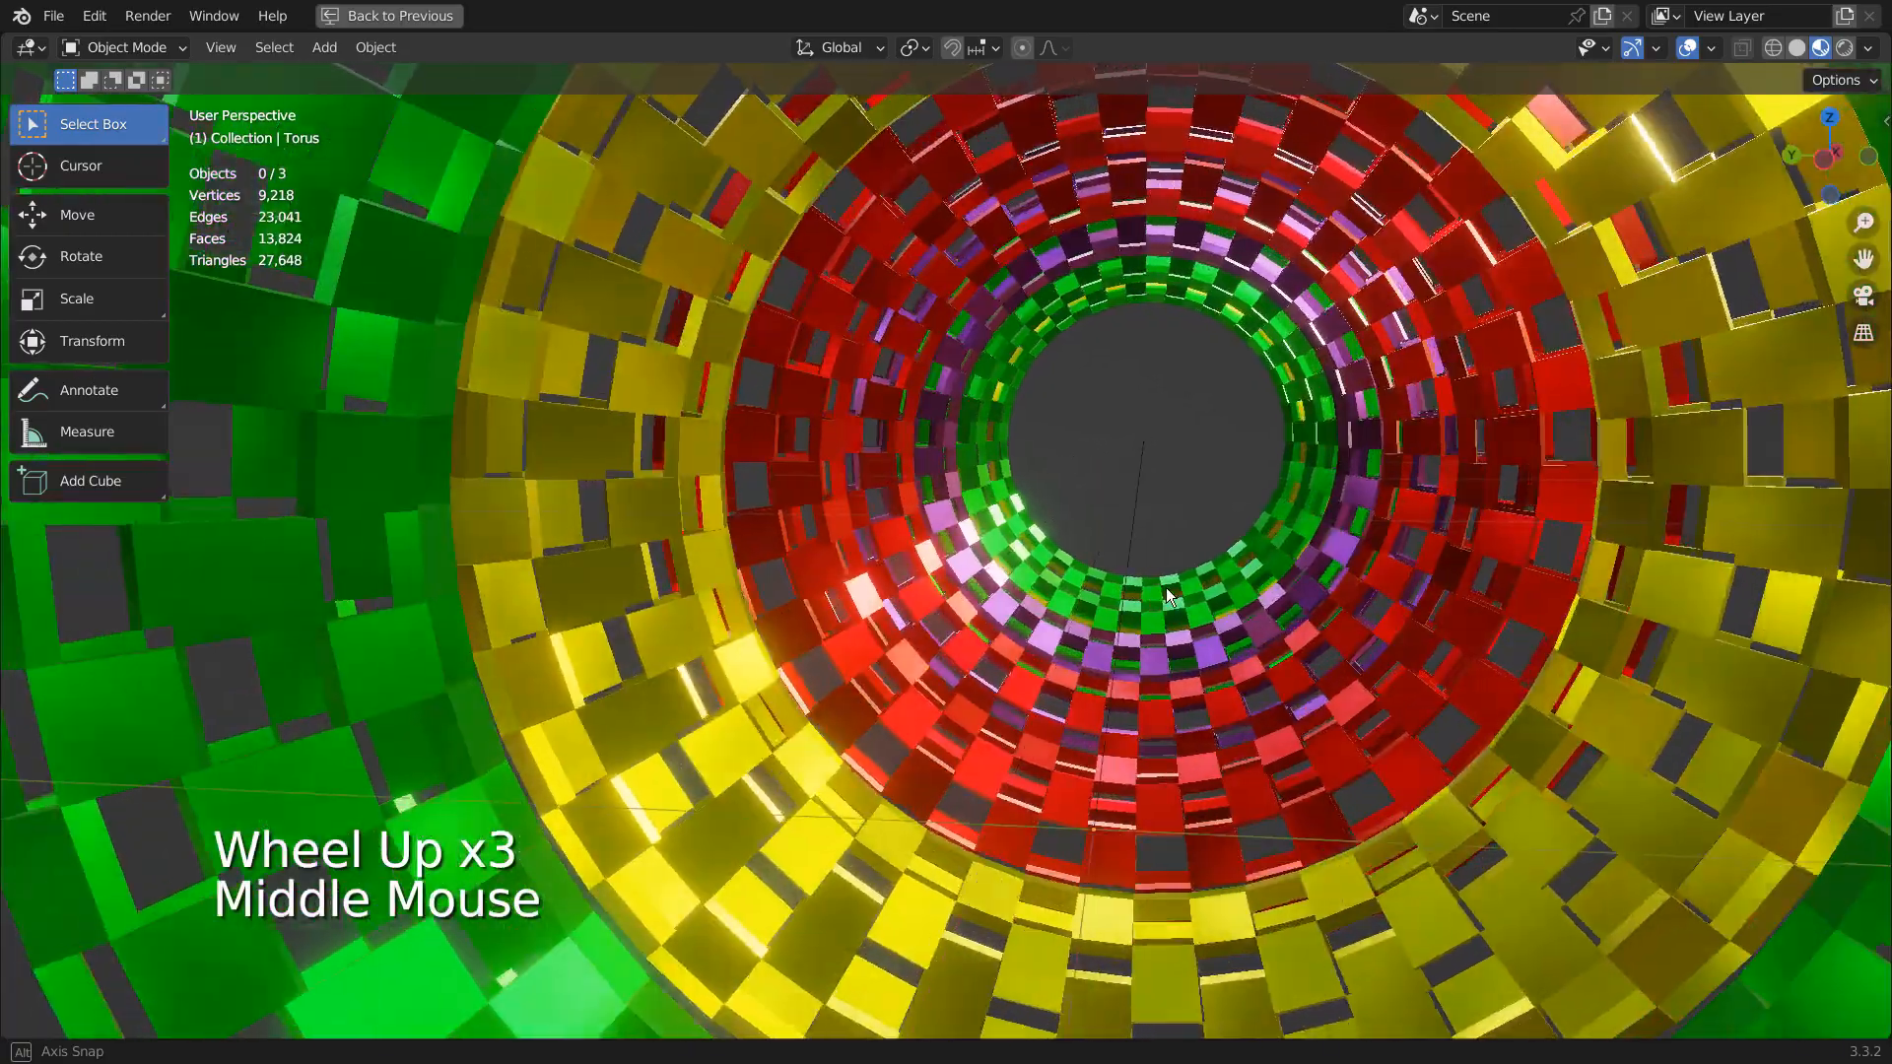
- Hide the finished coloured ring array, restore the full workspace layout, and show the transform values in the viewport
scroll(1558, 575, down, 3)
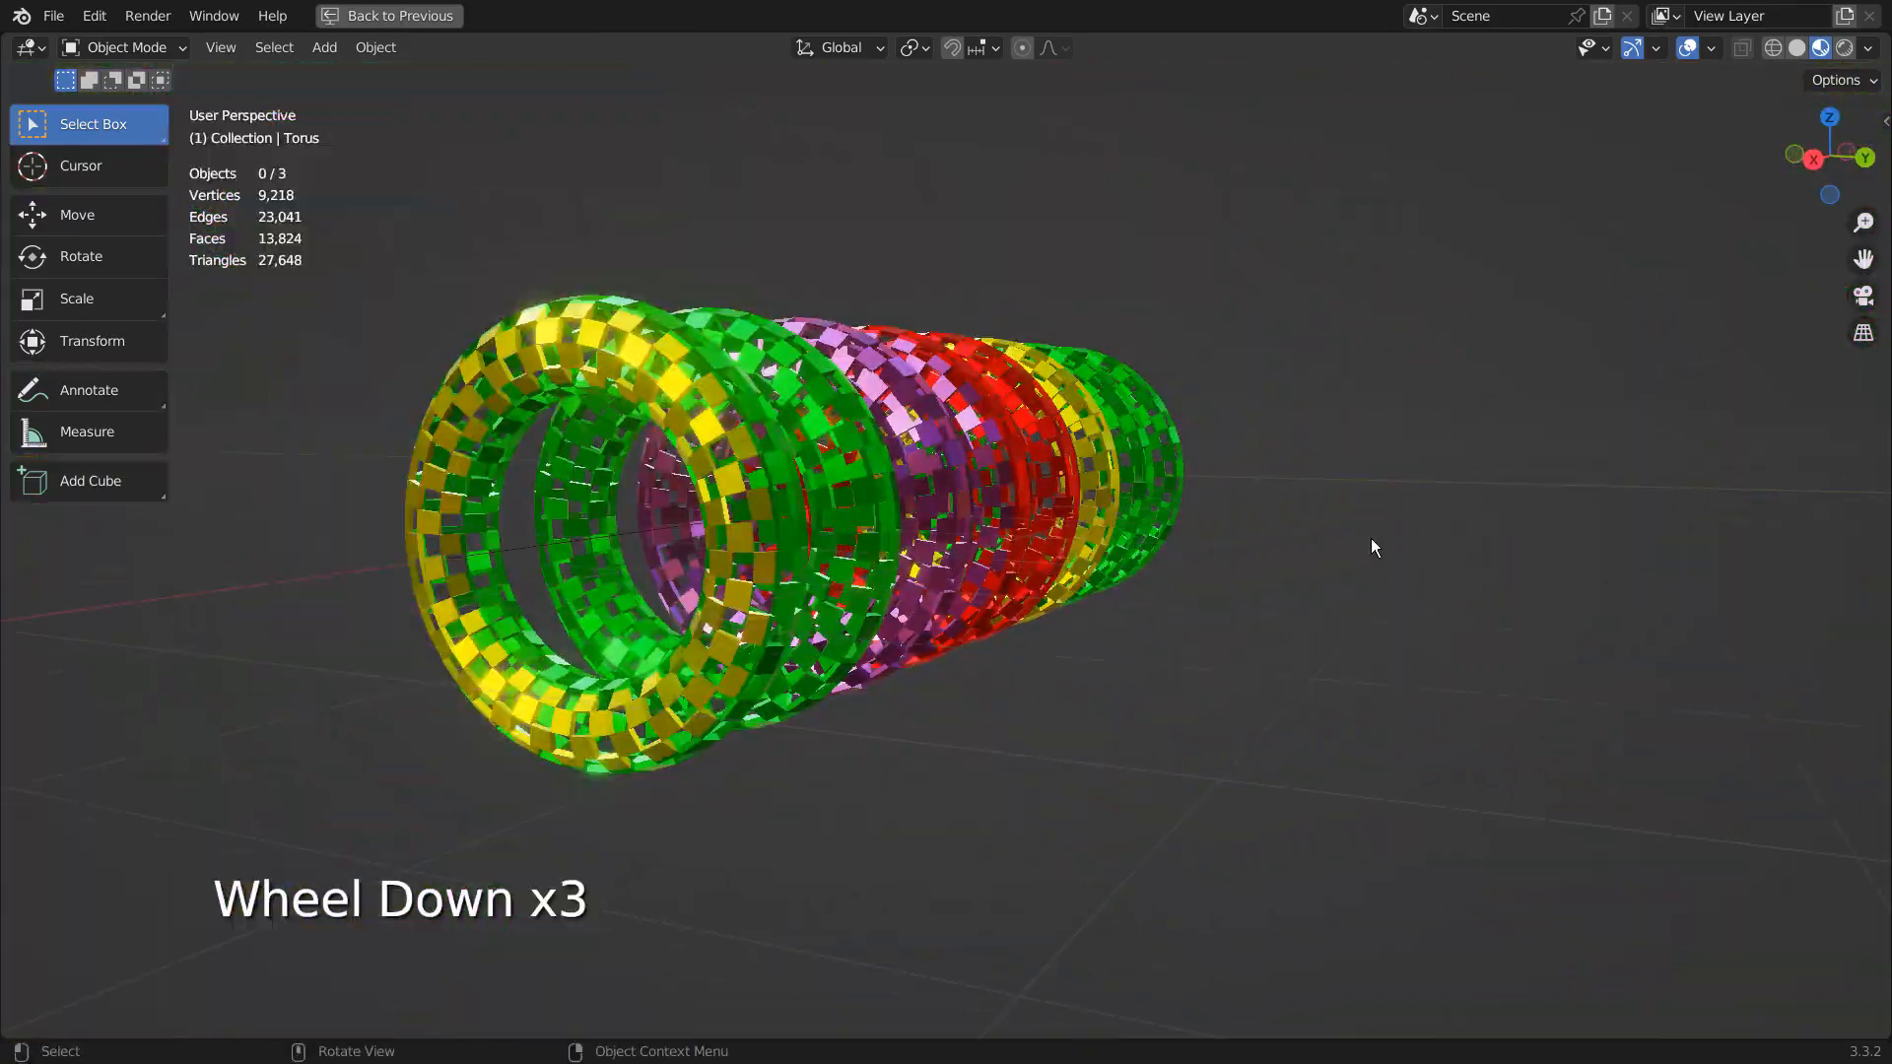
middle_drag(1369, 538, 1068, 634)
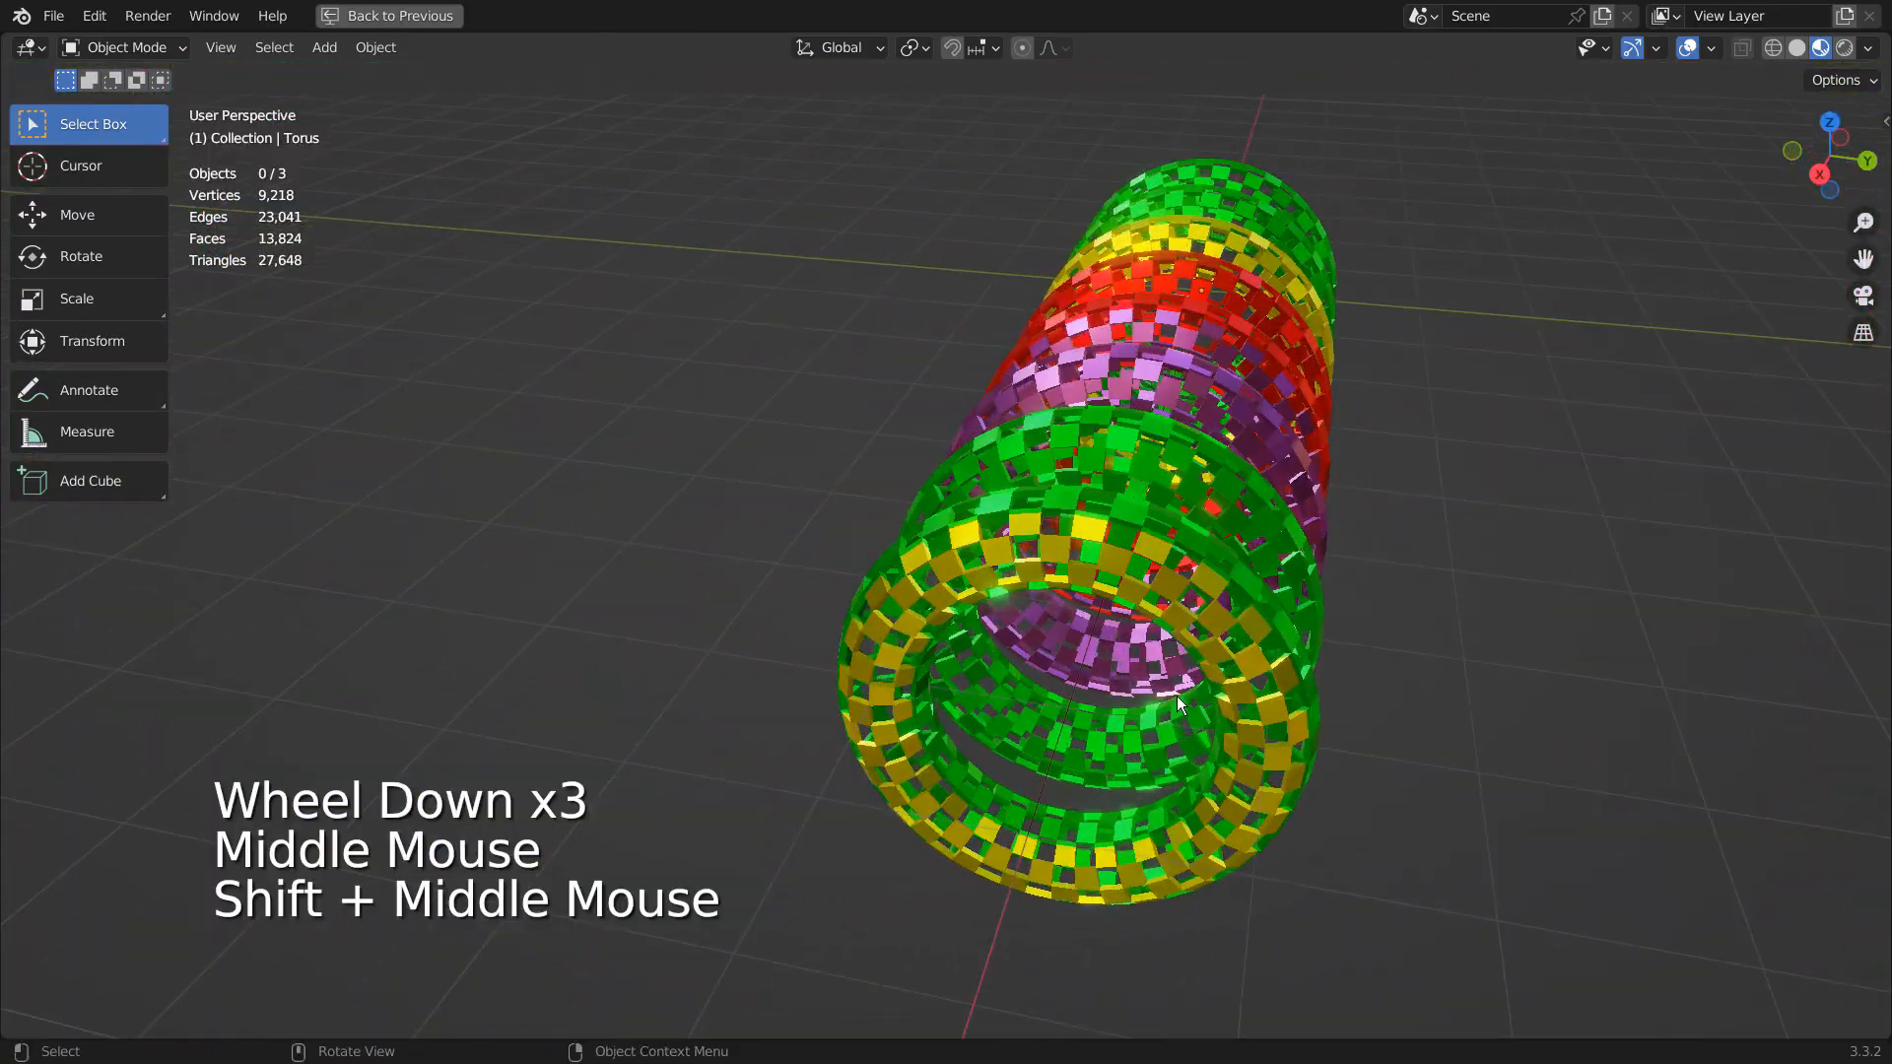
middle_drag(1176, 696, 979, 629)
scroll(684, 581, up, 4)
scroll(1076, 572, down, 4)
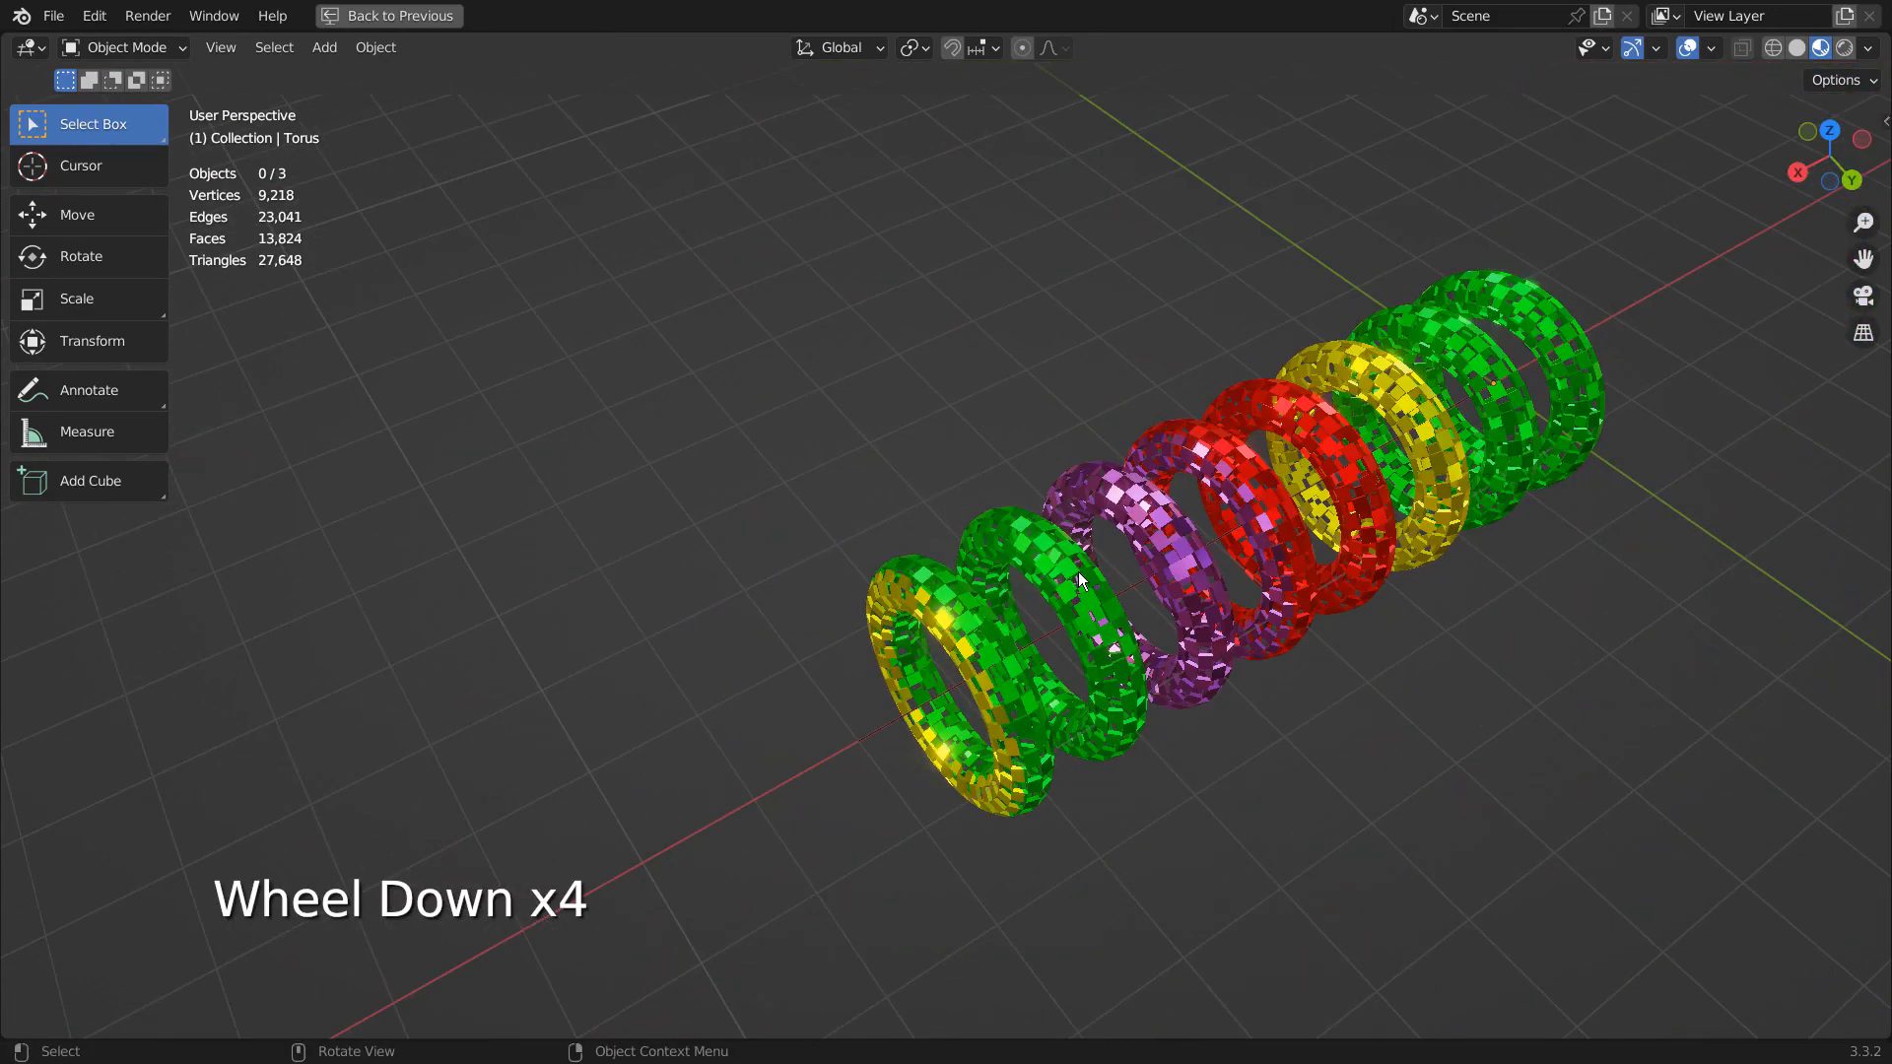
click(1252, 499)
key(h)
key(ctrl+space)
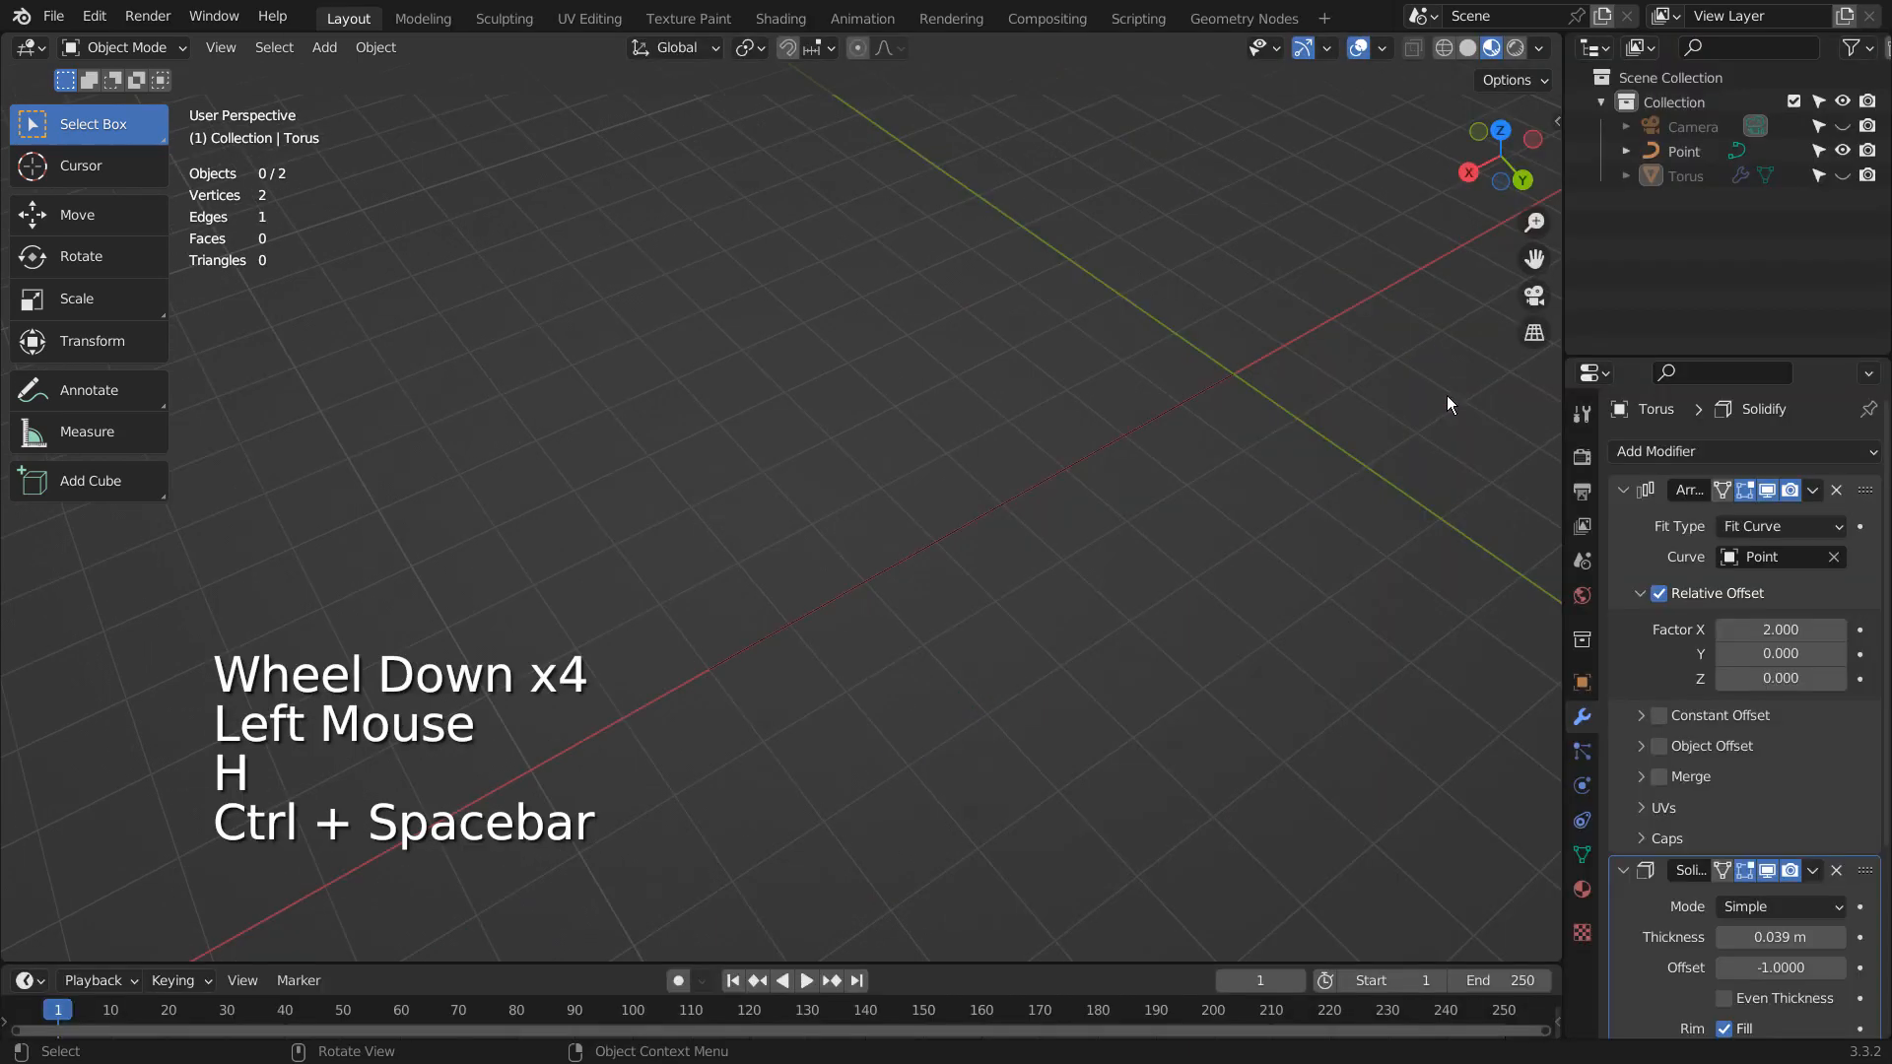
key(n)
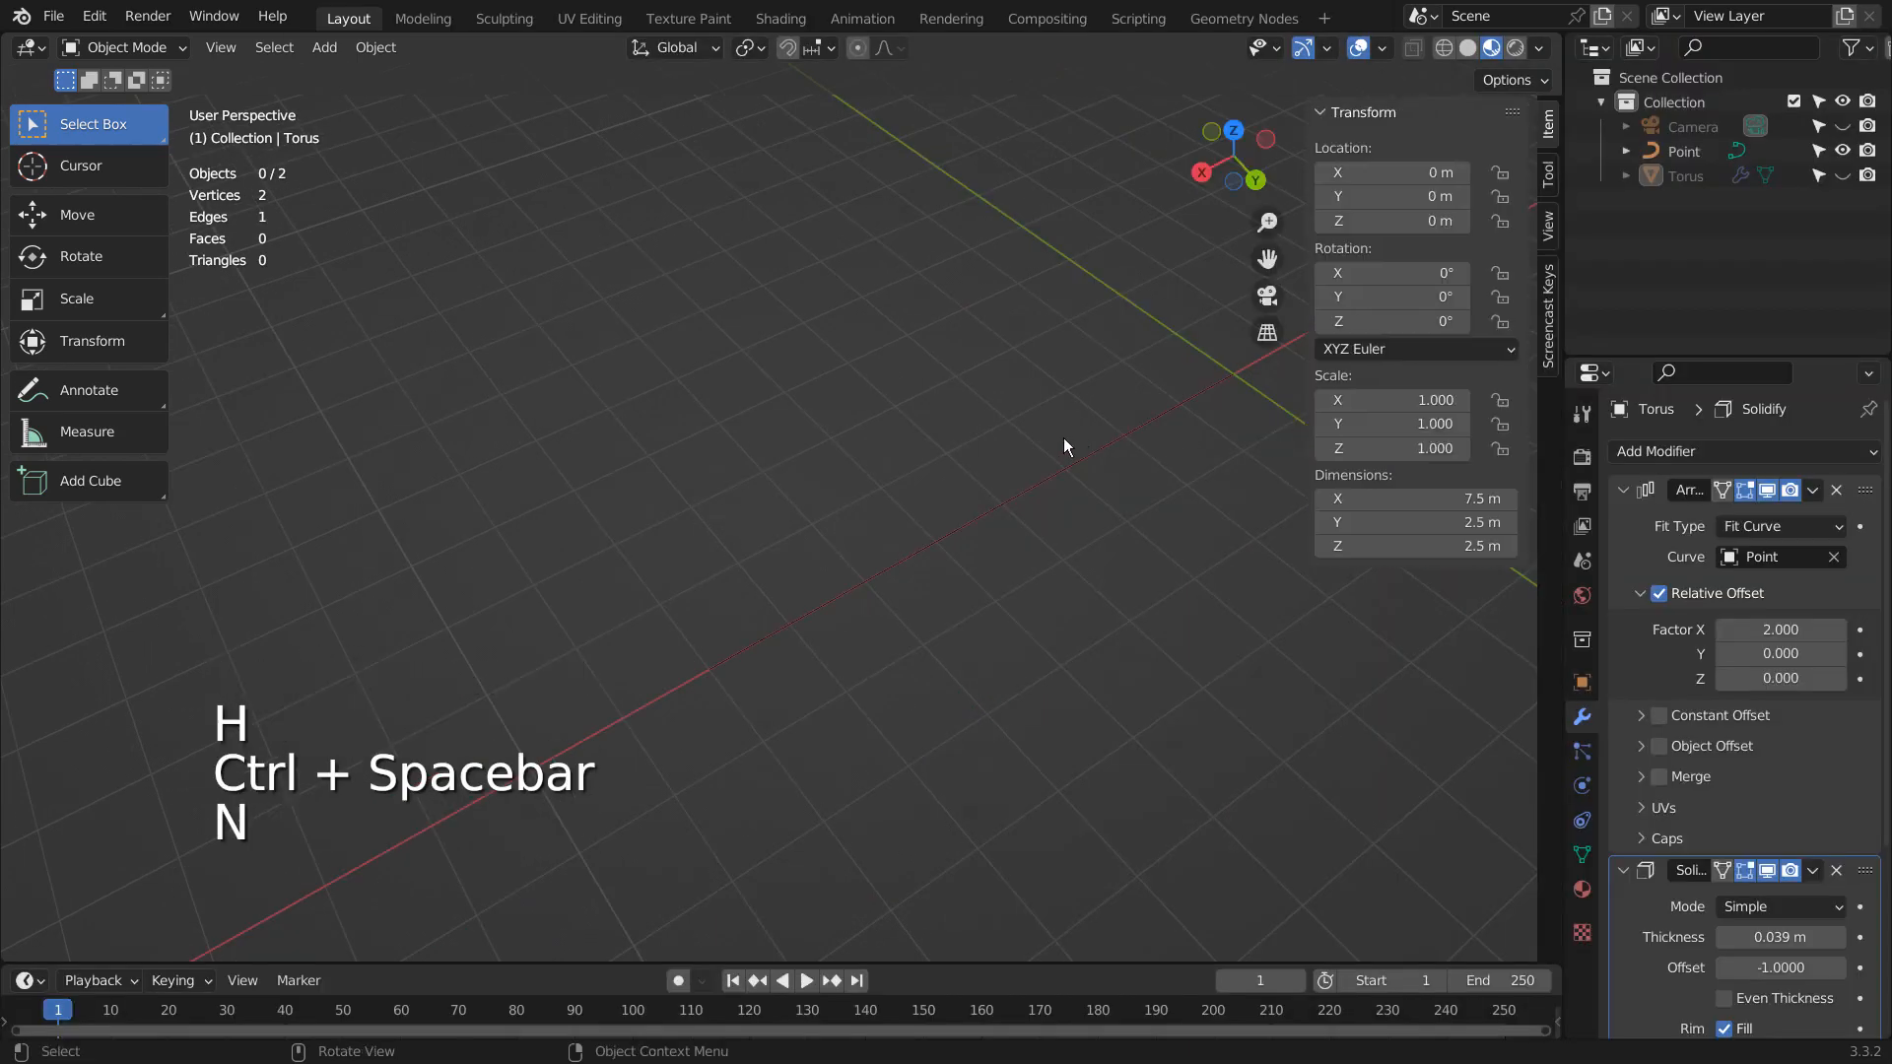
- Add a torus mesh at the world origin
shift+middle_drag(1189, 463, 827, 493)
key(shift+a)
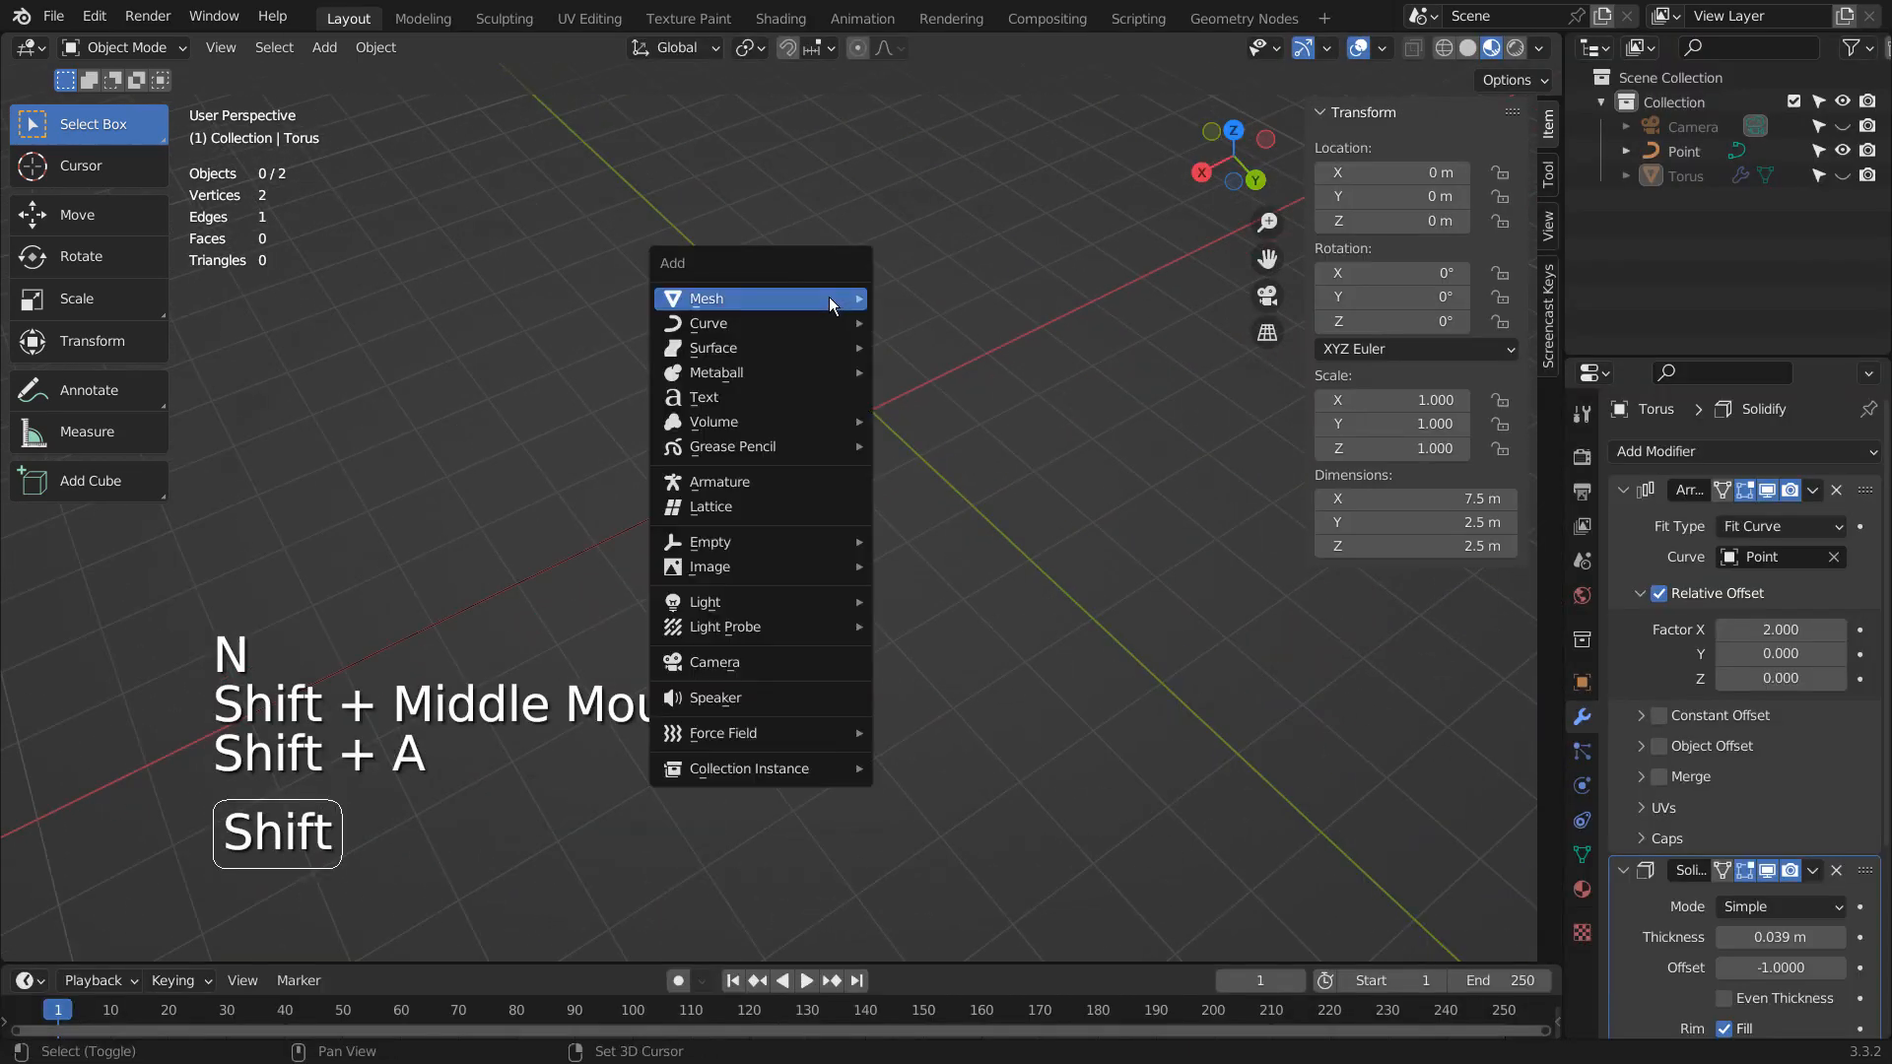
mouse_move(832, 297)
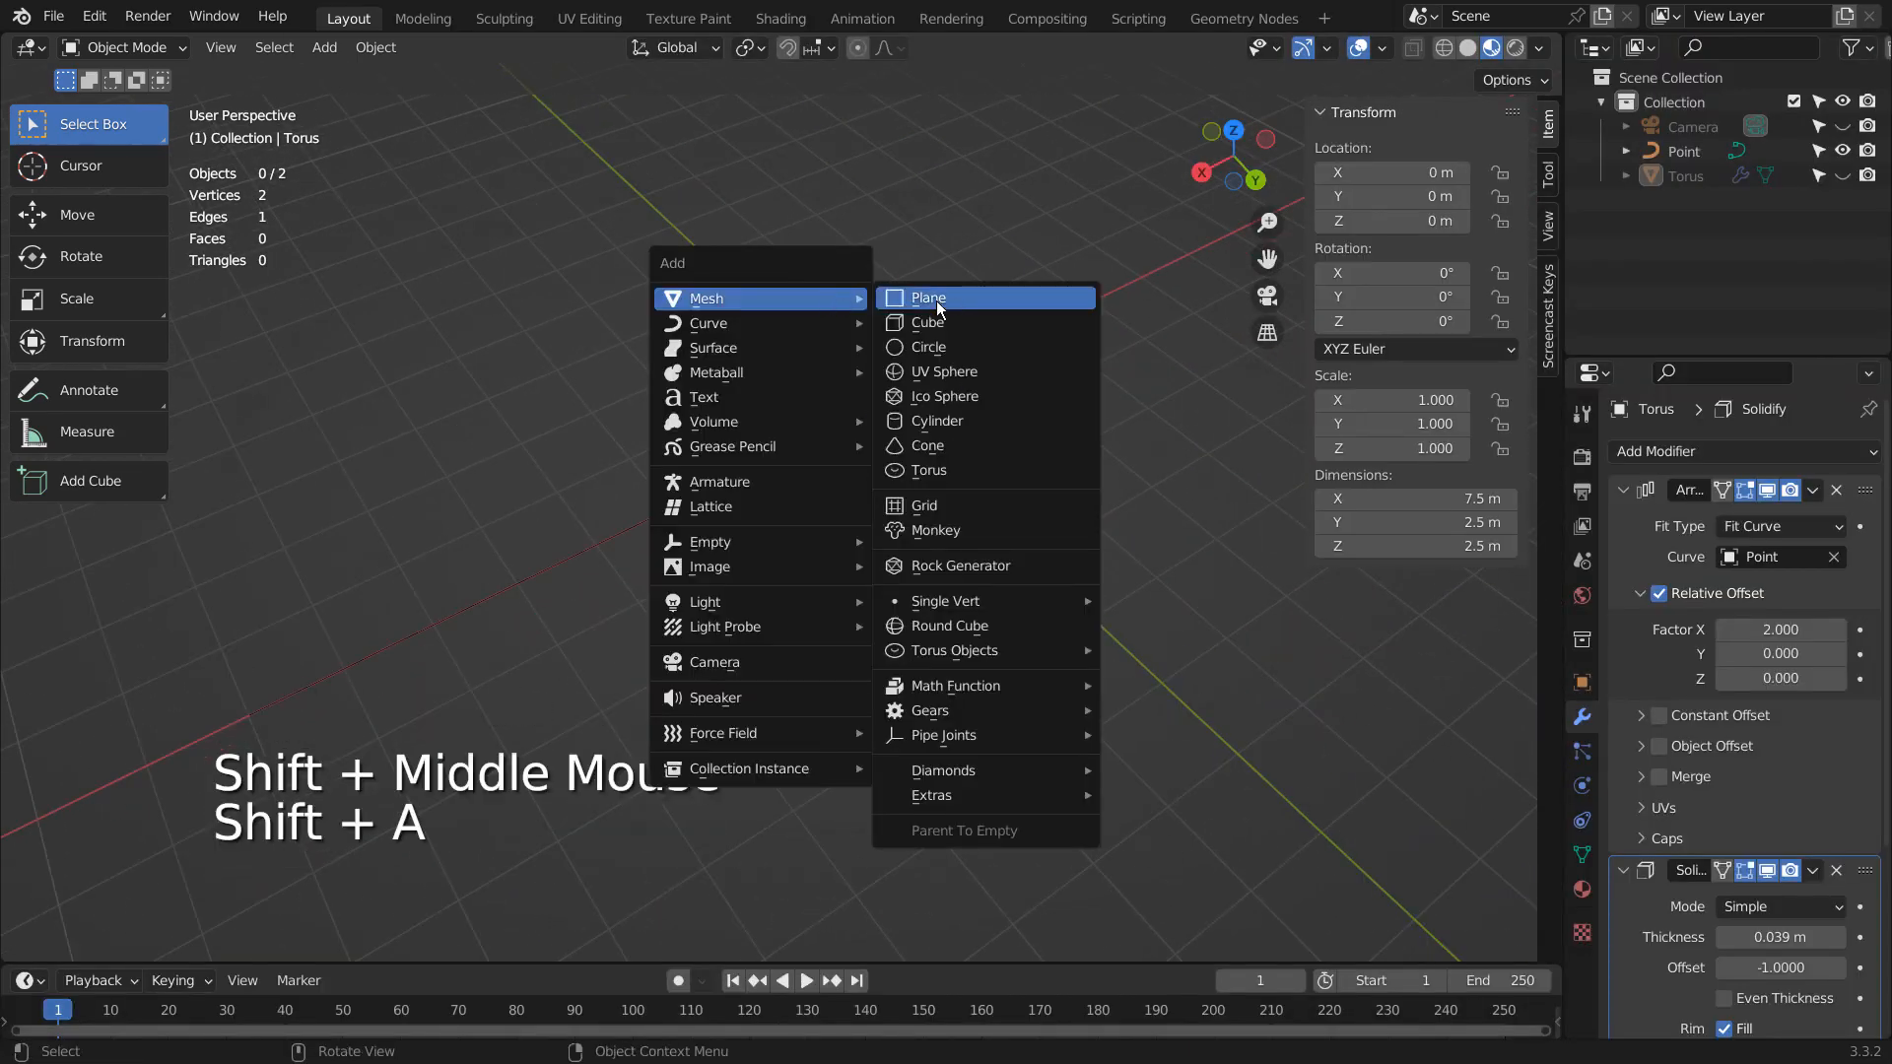
click(971, 475)
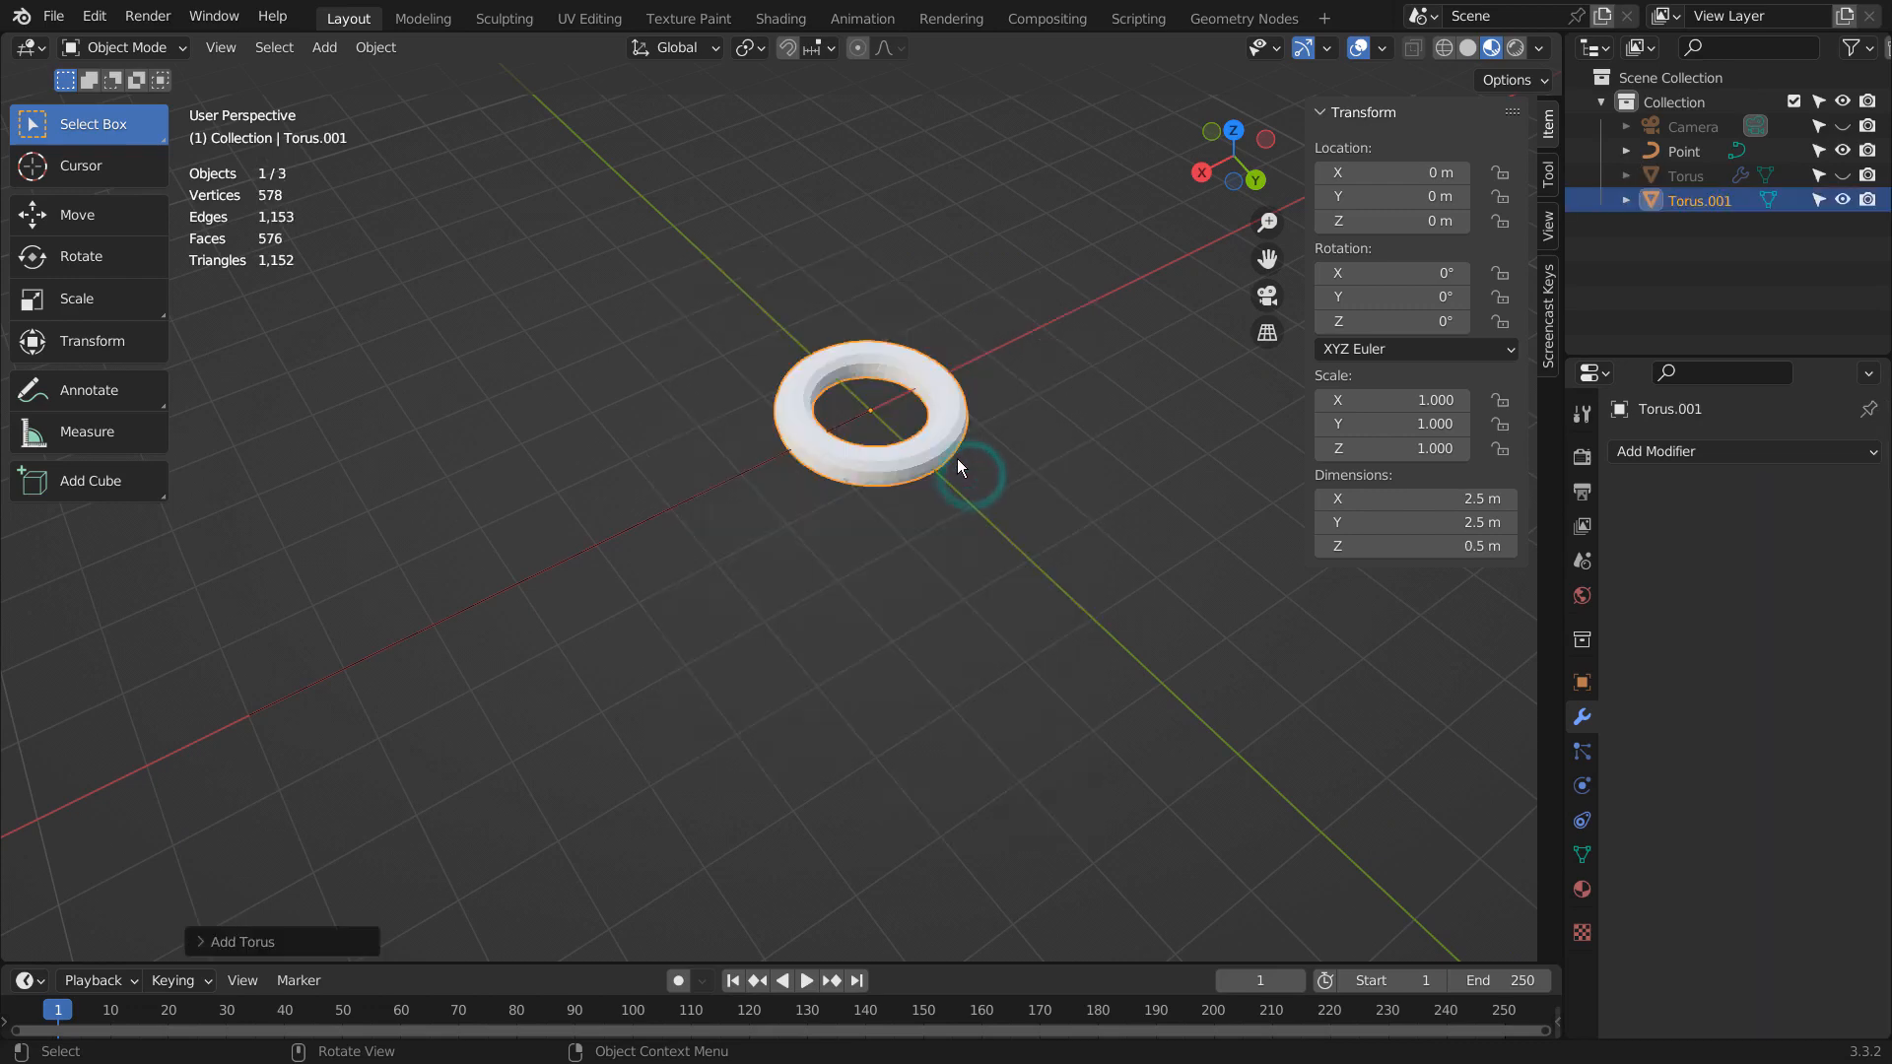
- Apply Checker Deselect to the new torus's faces in Edit Mode and delete the faces left selected to make a checkered ring
key(Tab)
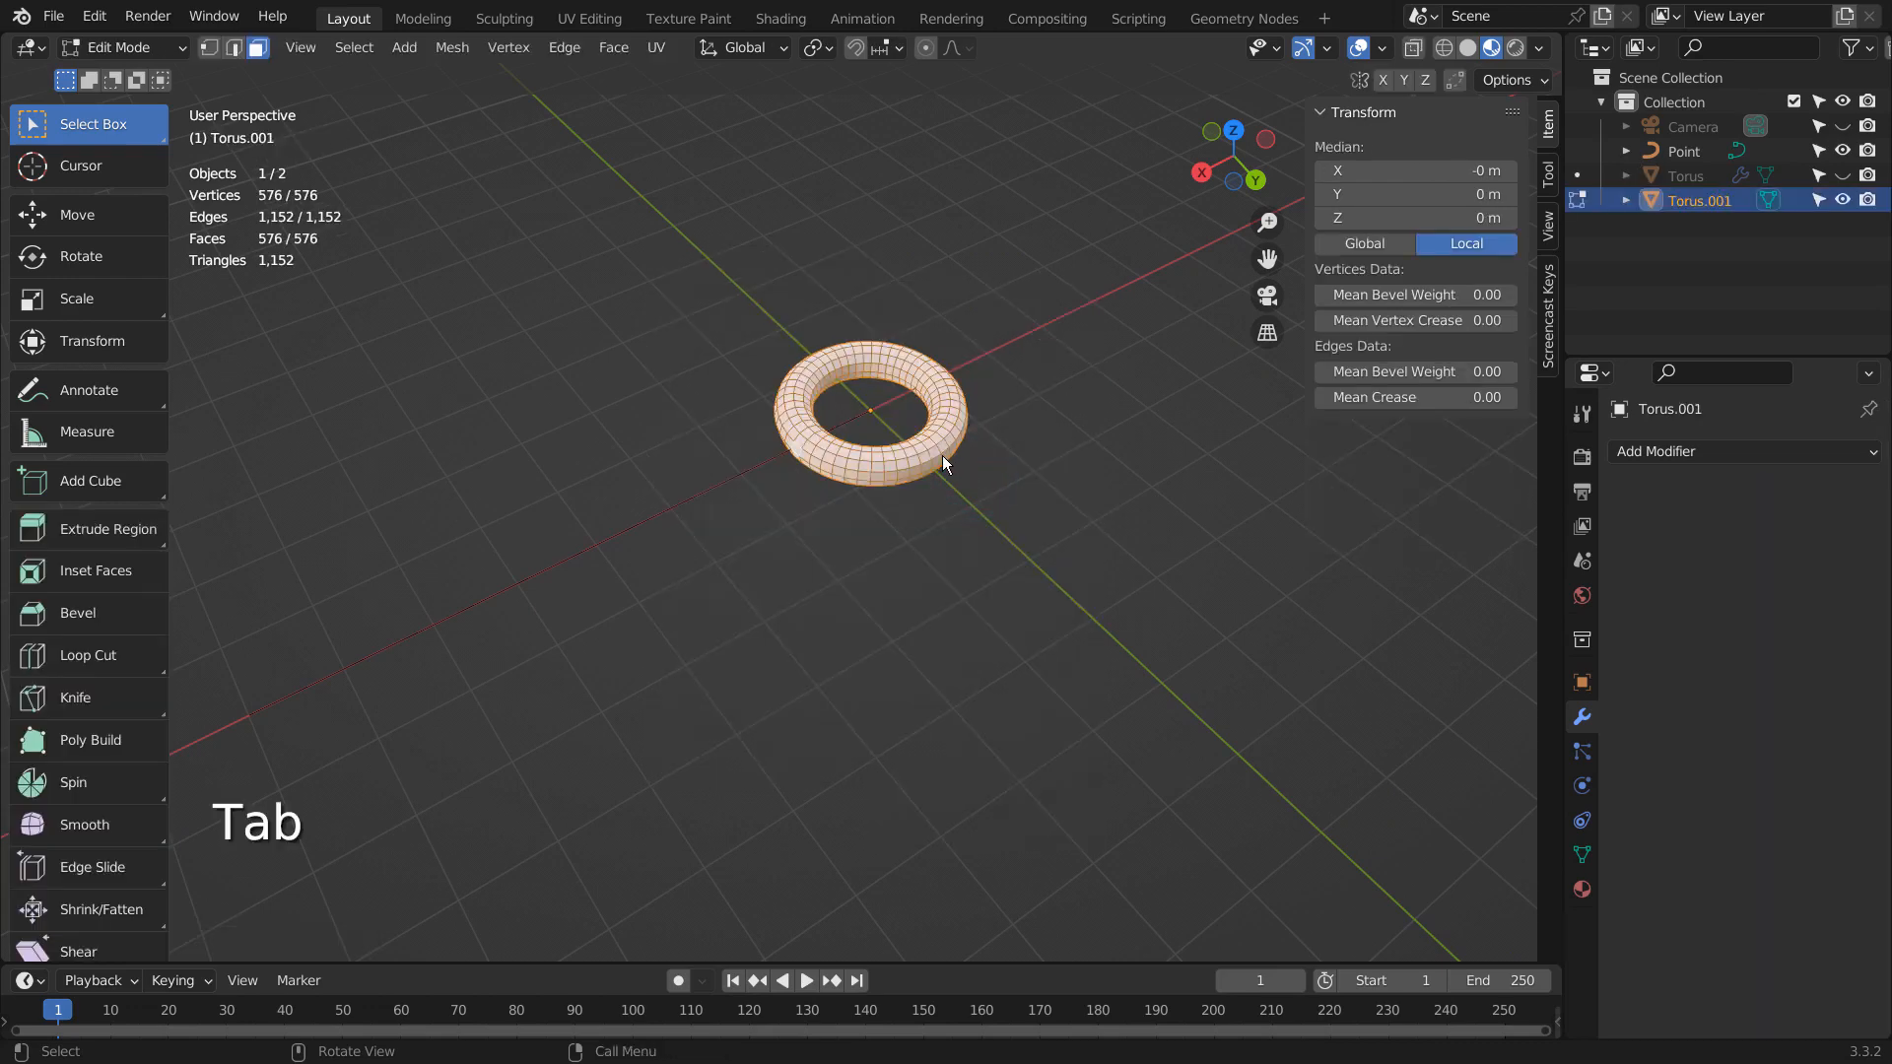
scroll(942, 456, up, 3)
key(3)
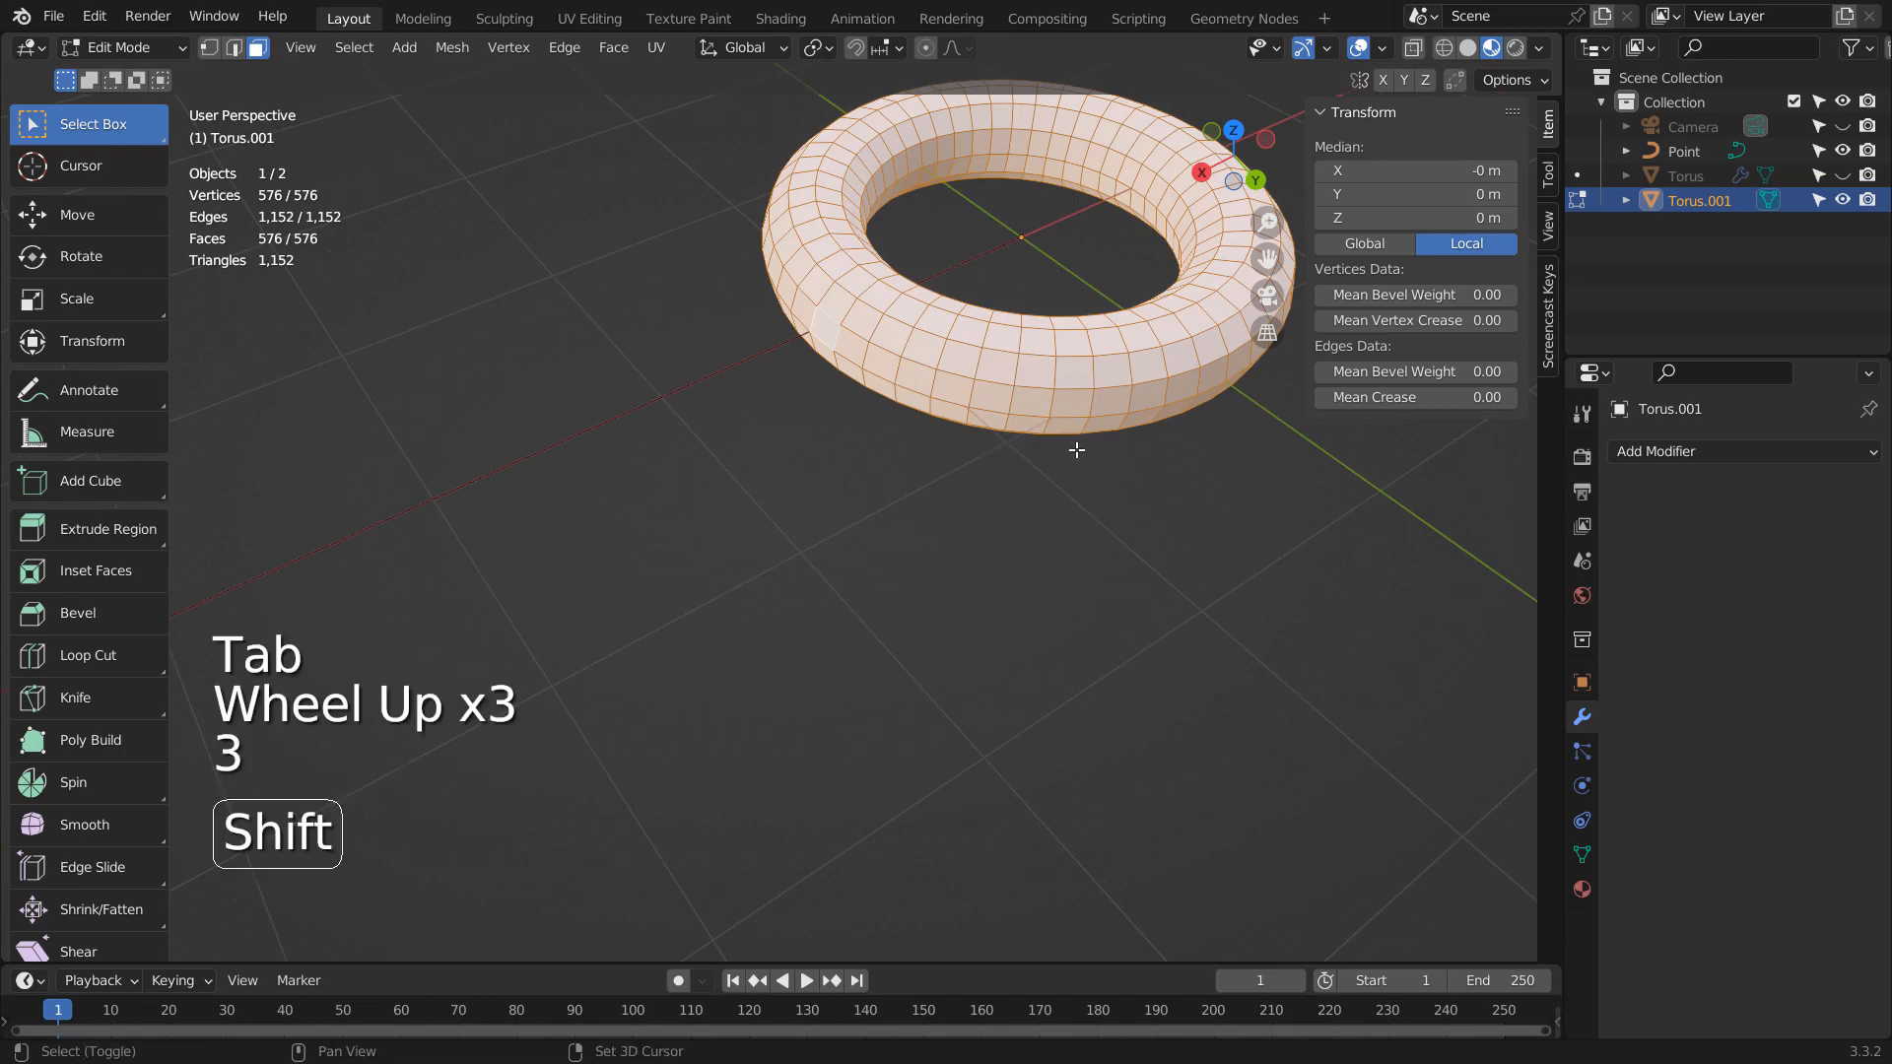
shift+middle_drag(995, 450, 866, 435)
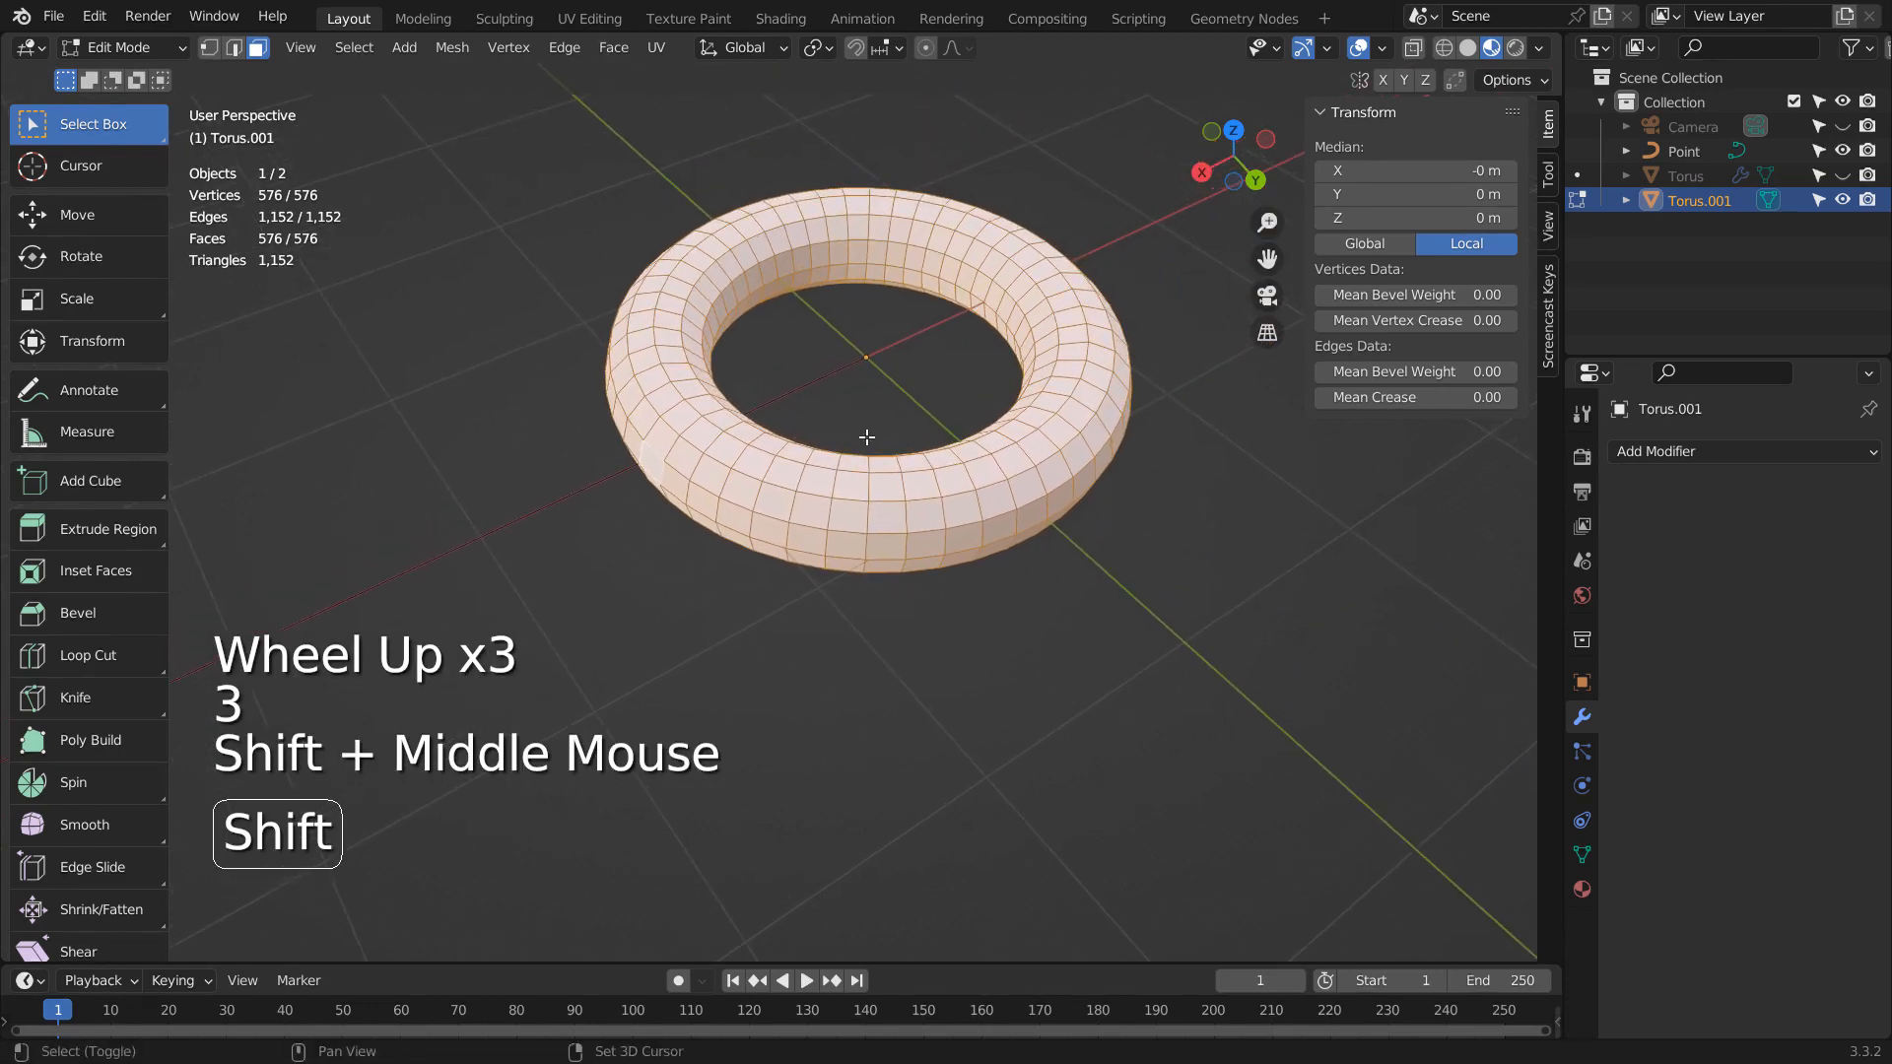
click(354, 48)
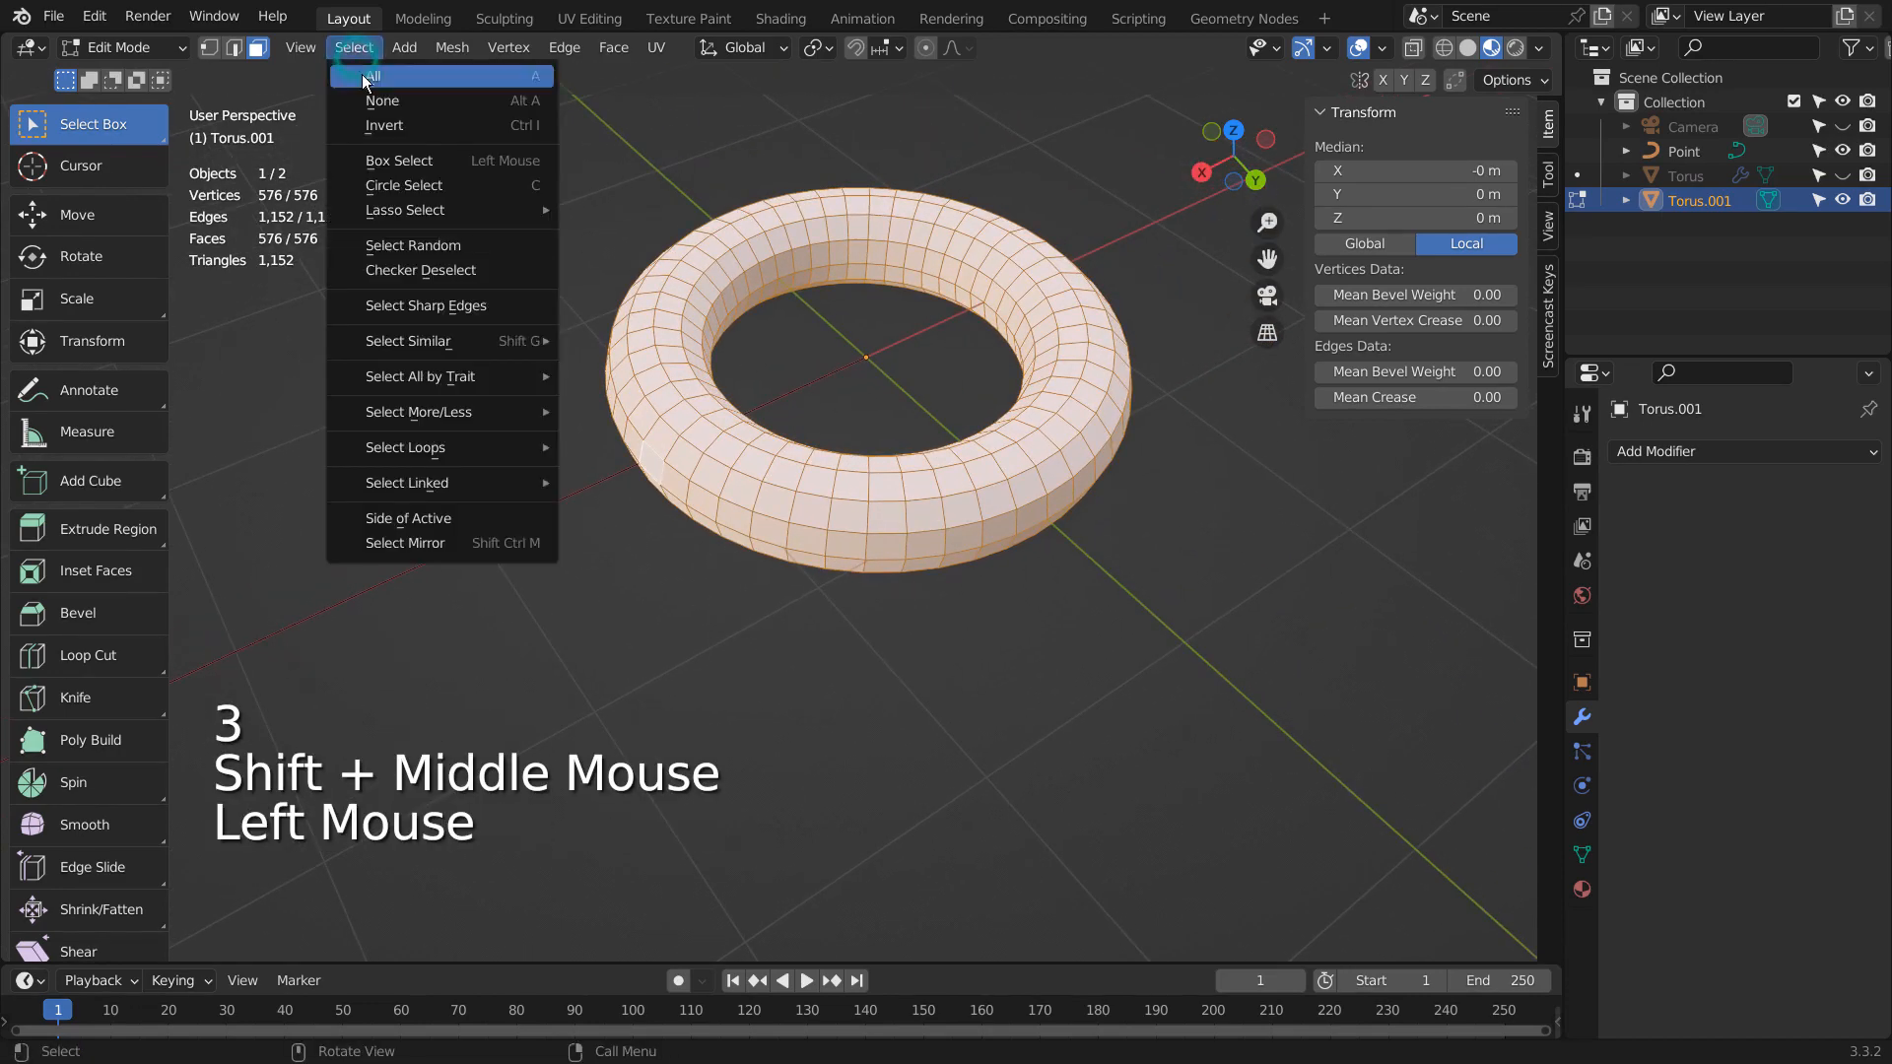
click(473, 270)
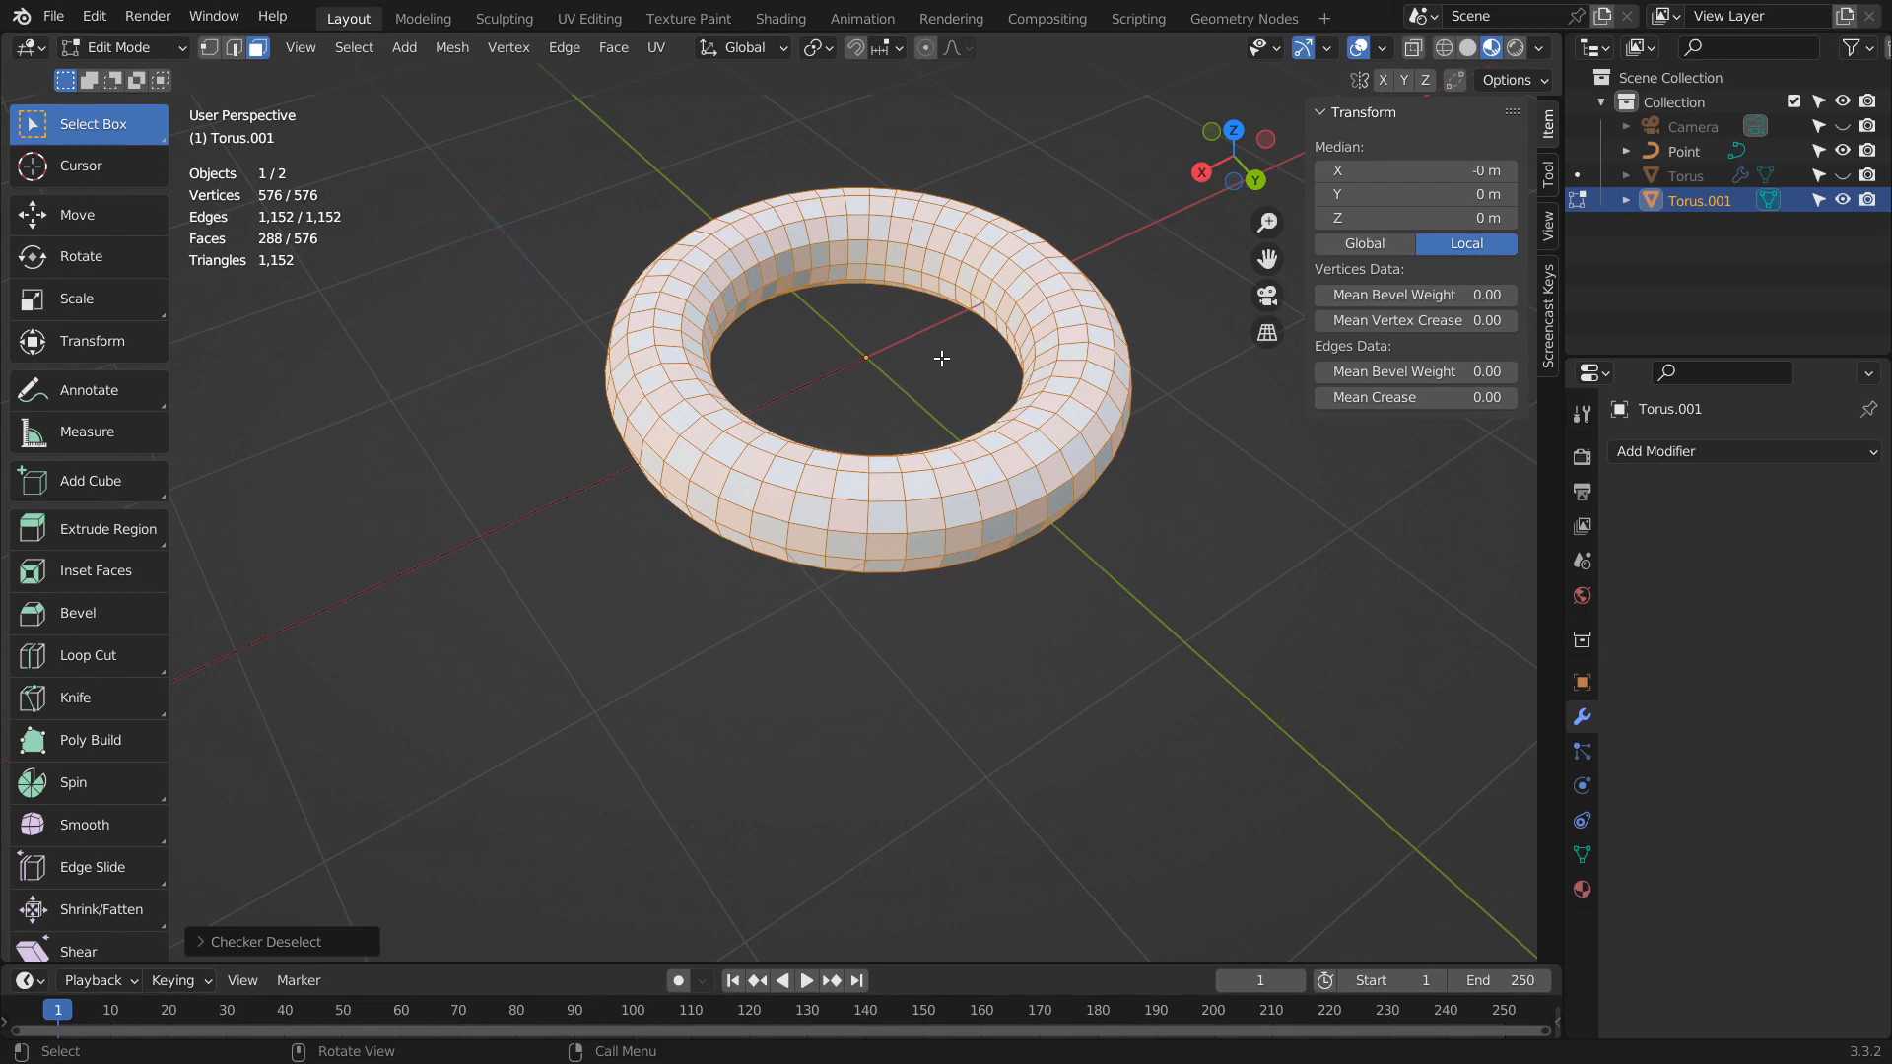
key(x)
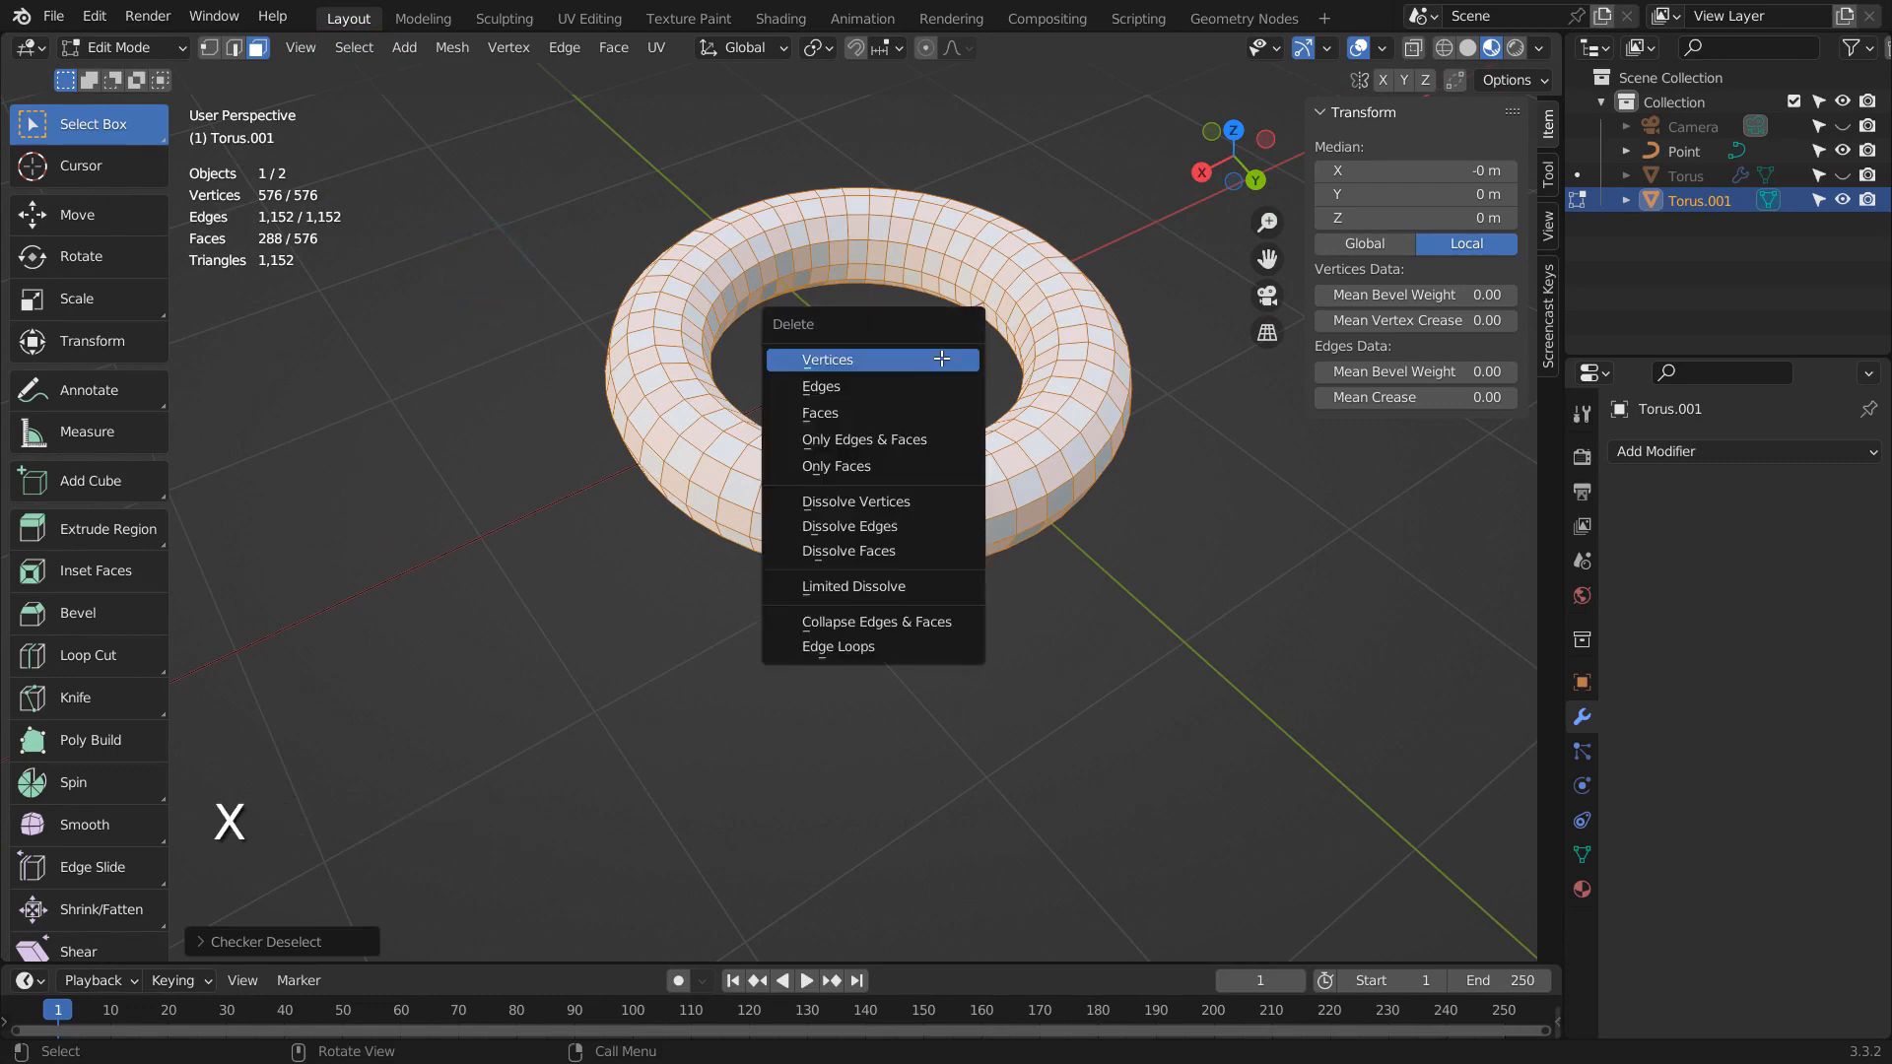
click(908, 431)
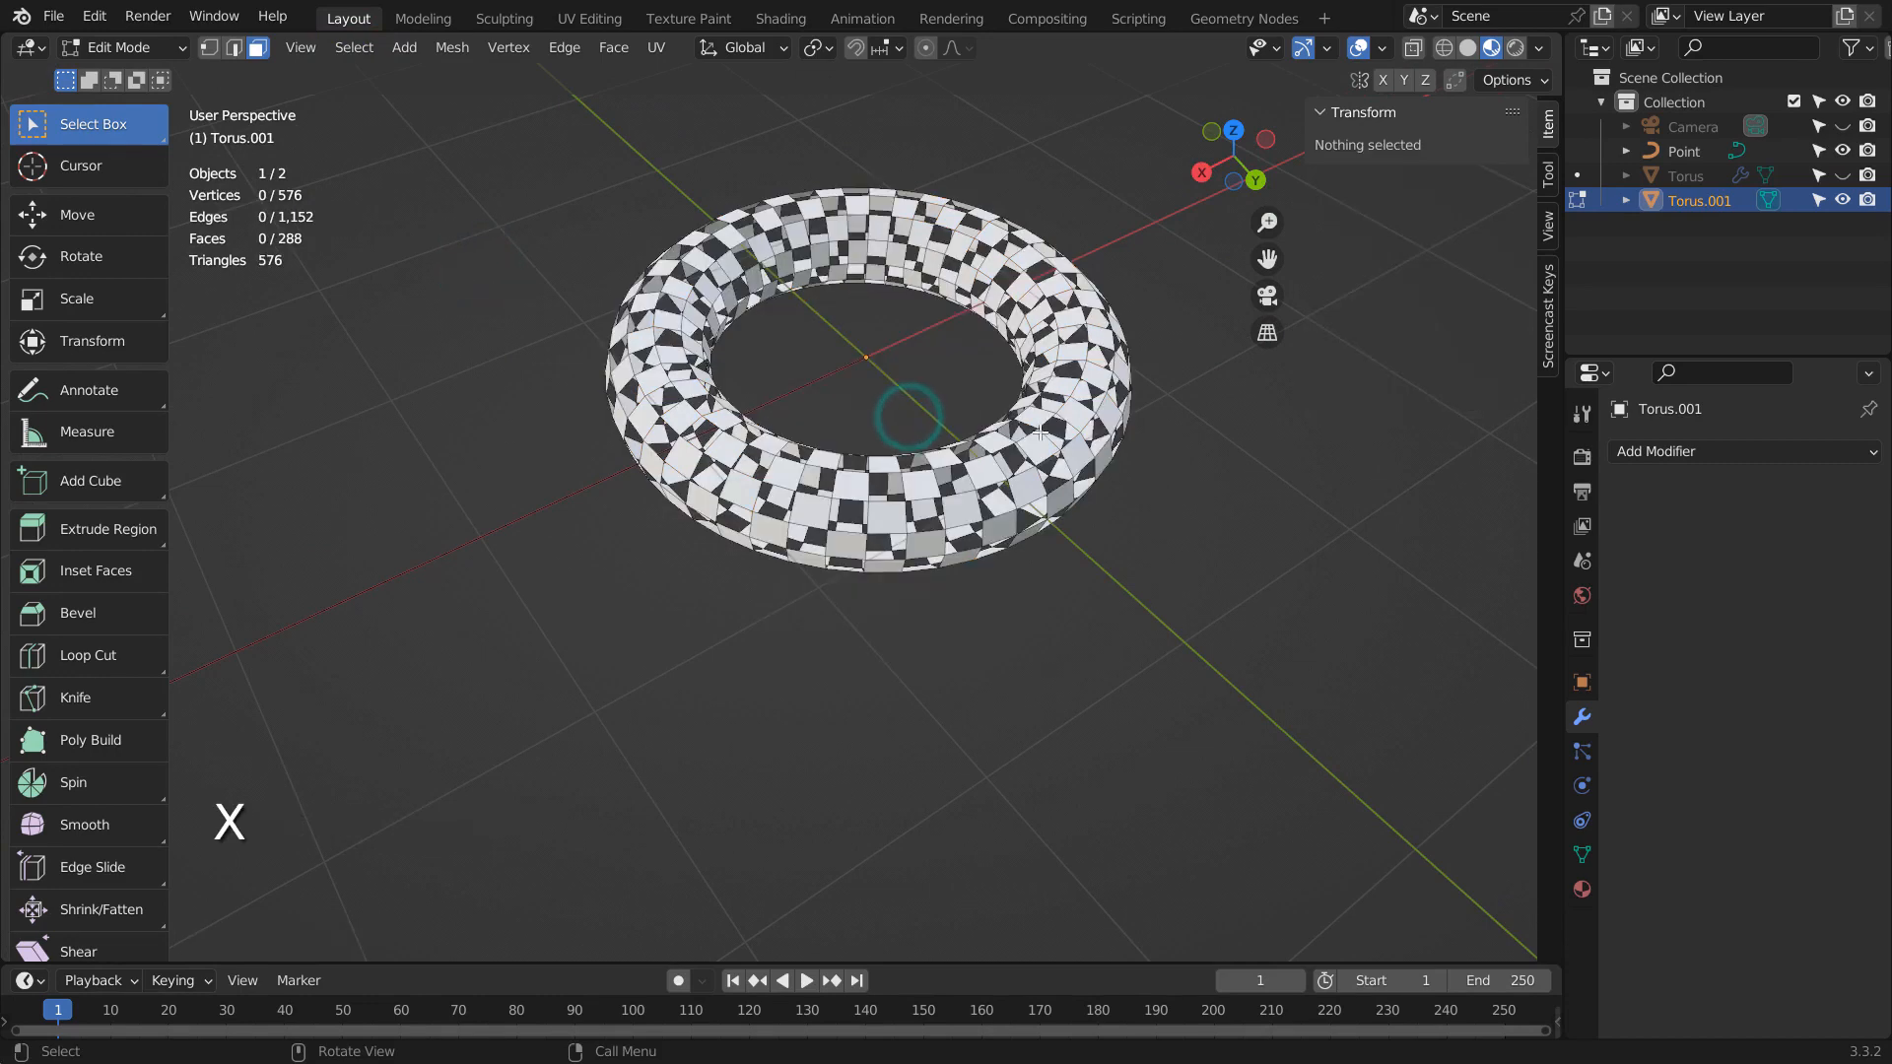
key(Tab)
- Add a Point curve at the origin in front view and set it to 3D
click(1716, 452)
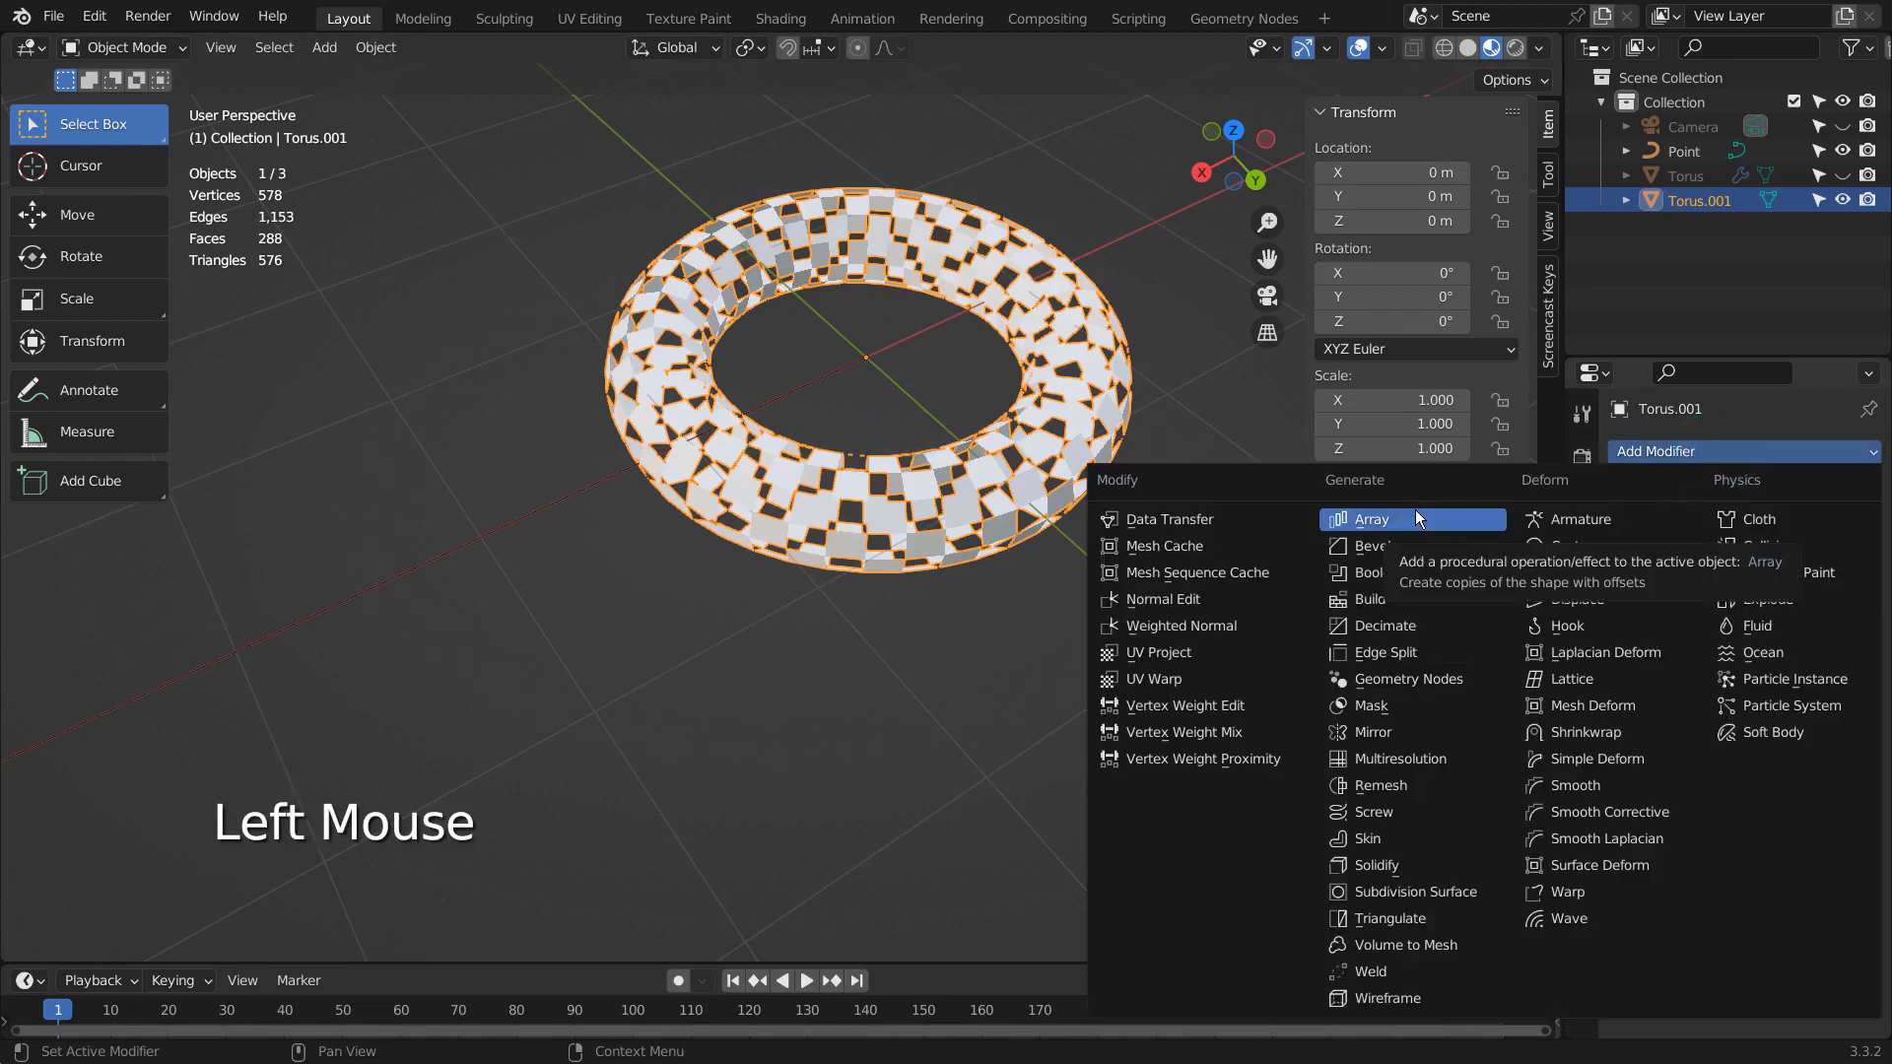
scroll(1155, 229, down, 3)
key(KP_1)
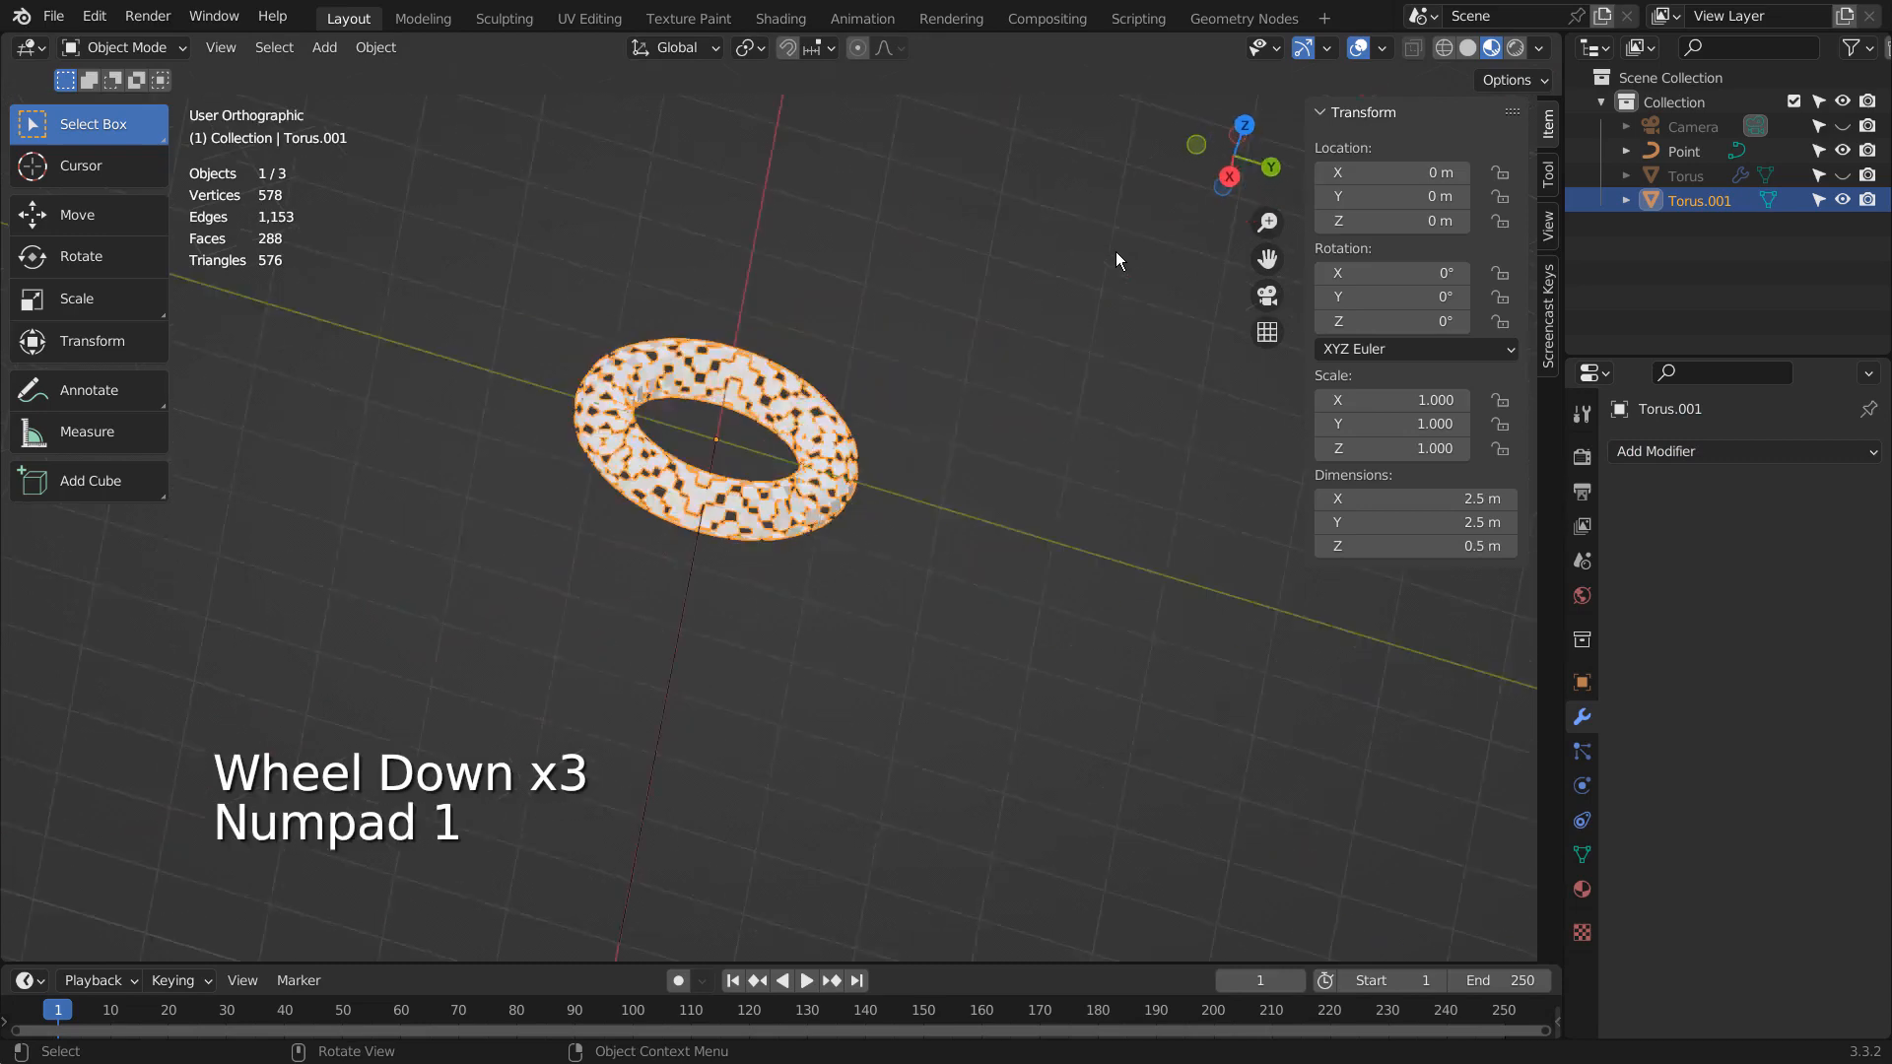
key(shift+a)
mouse_move(706, 296)
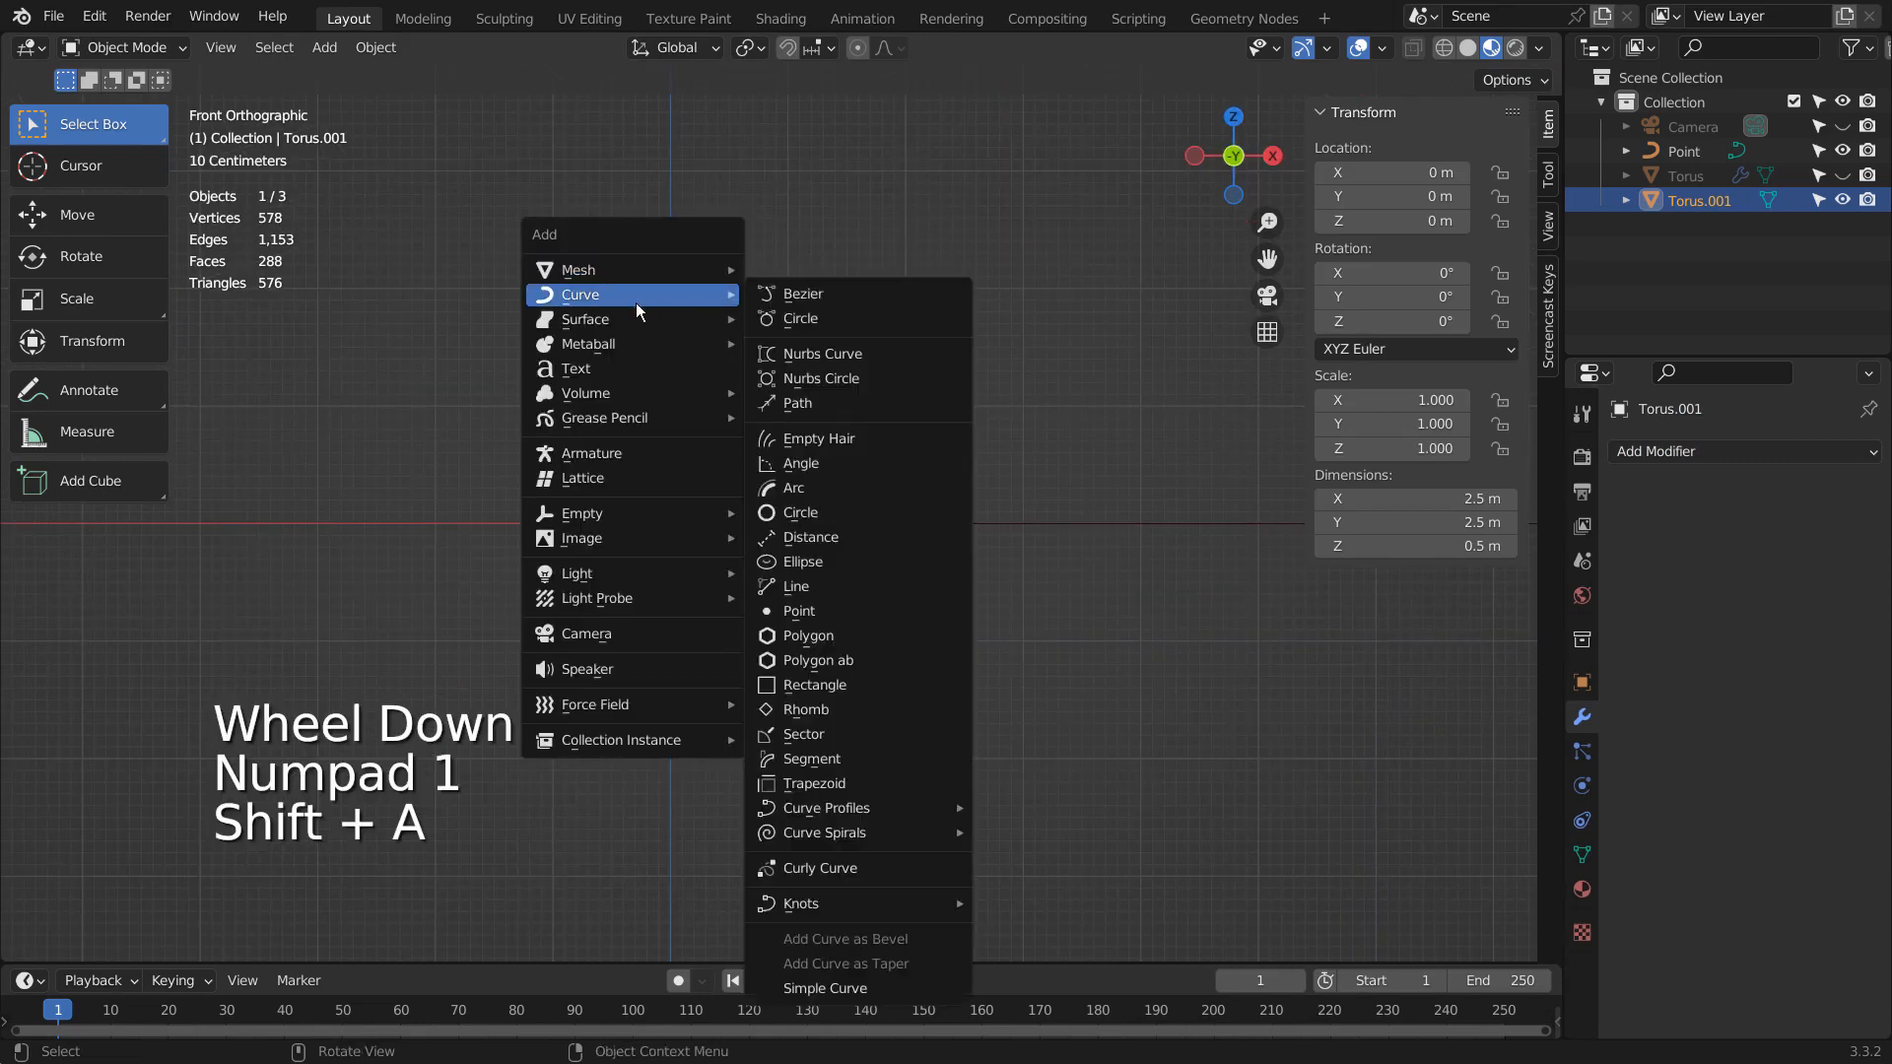
click(853, 618)
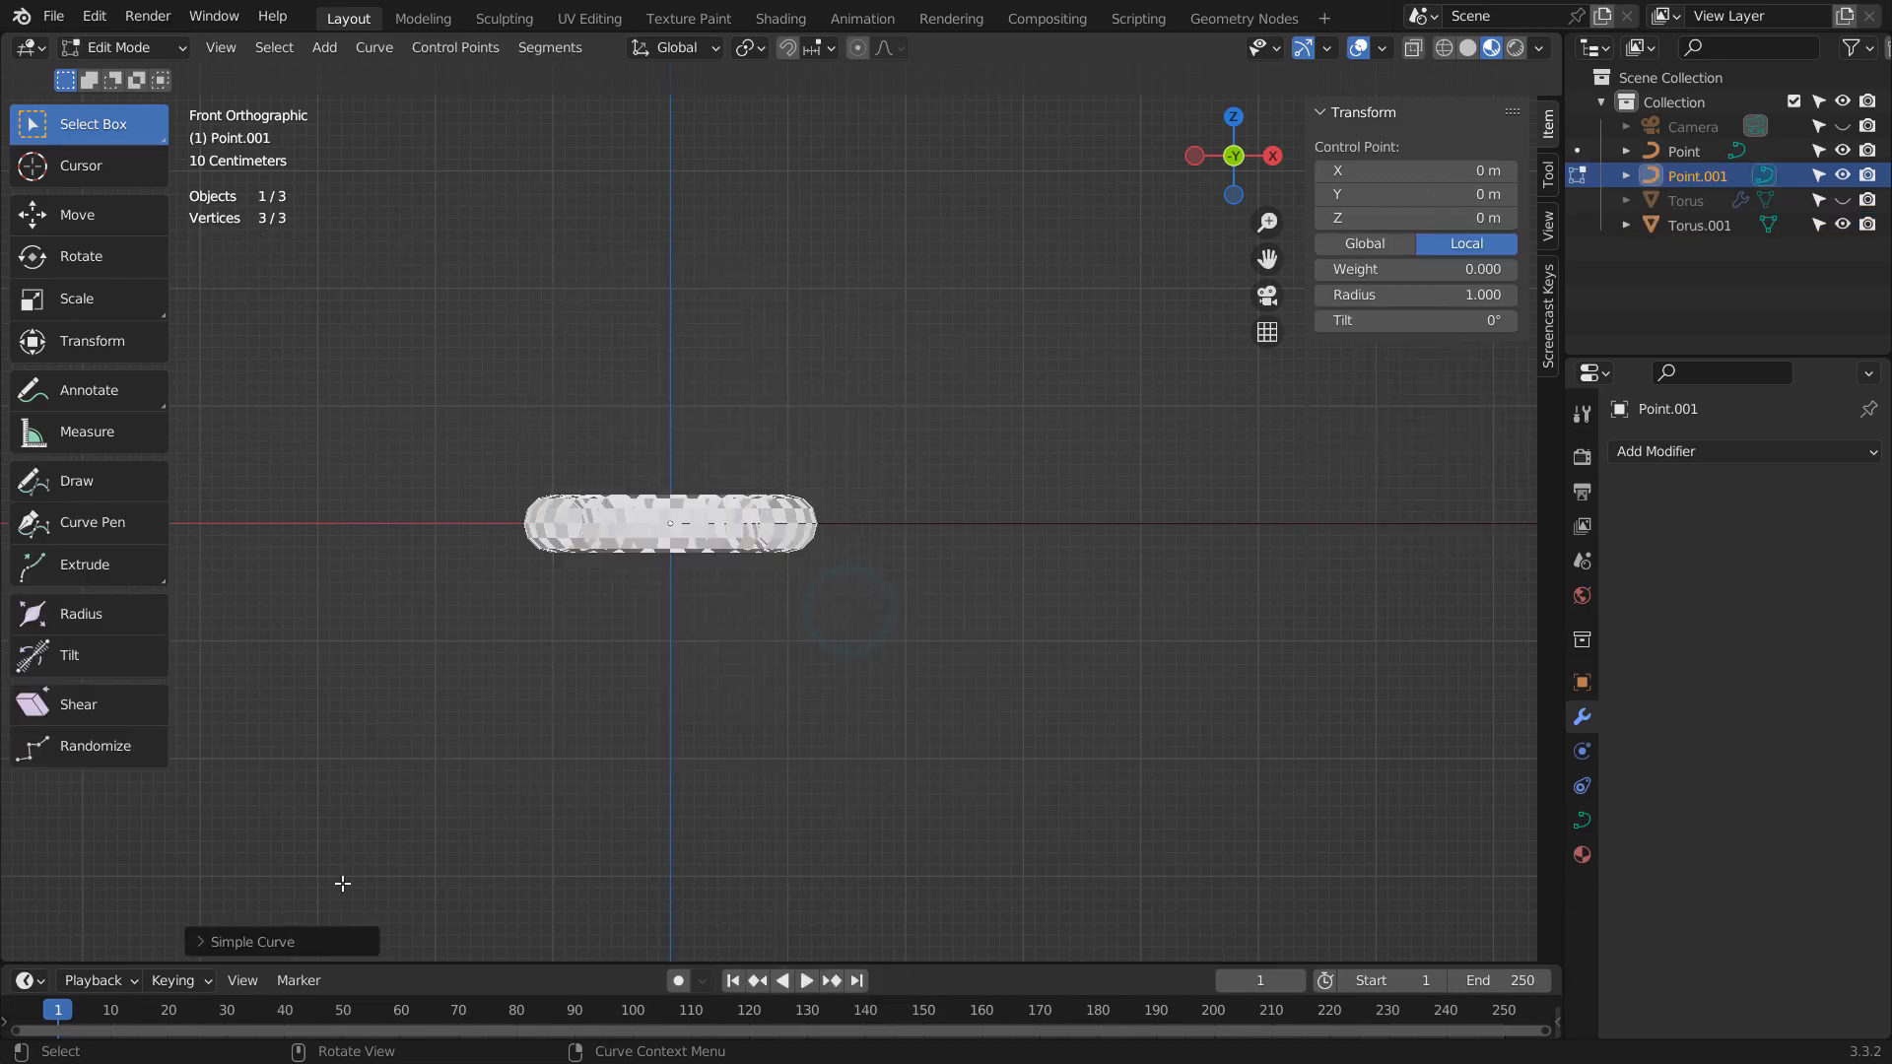
click(341, 941)
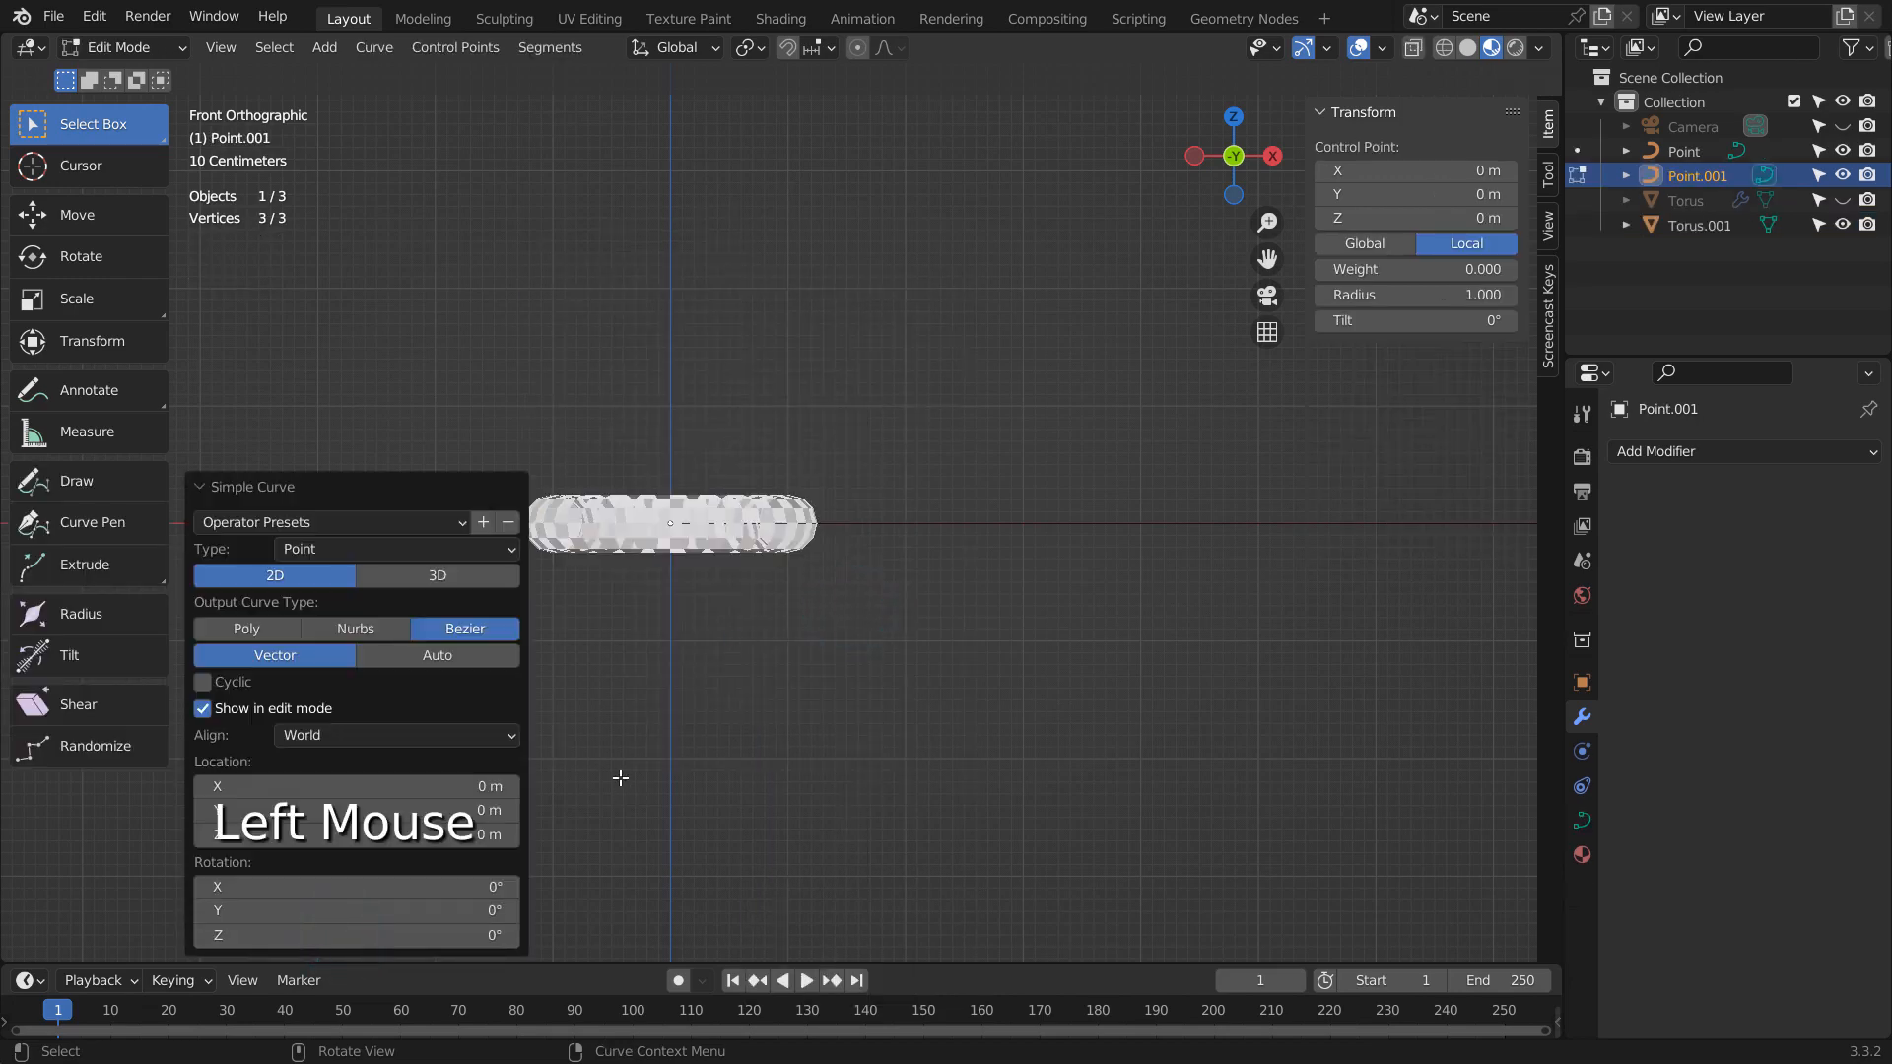
click(438, 579)
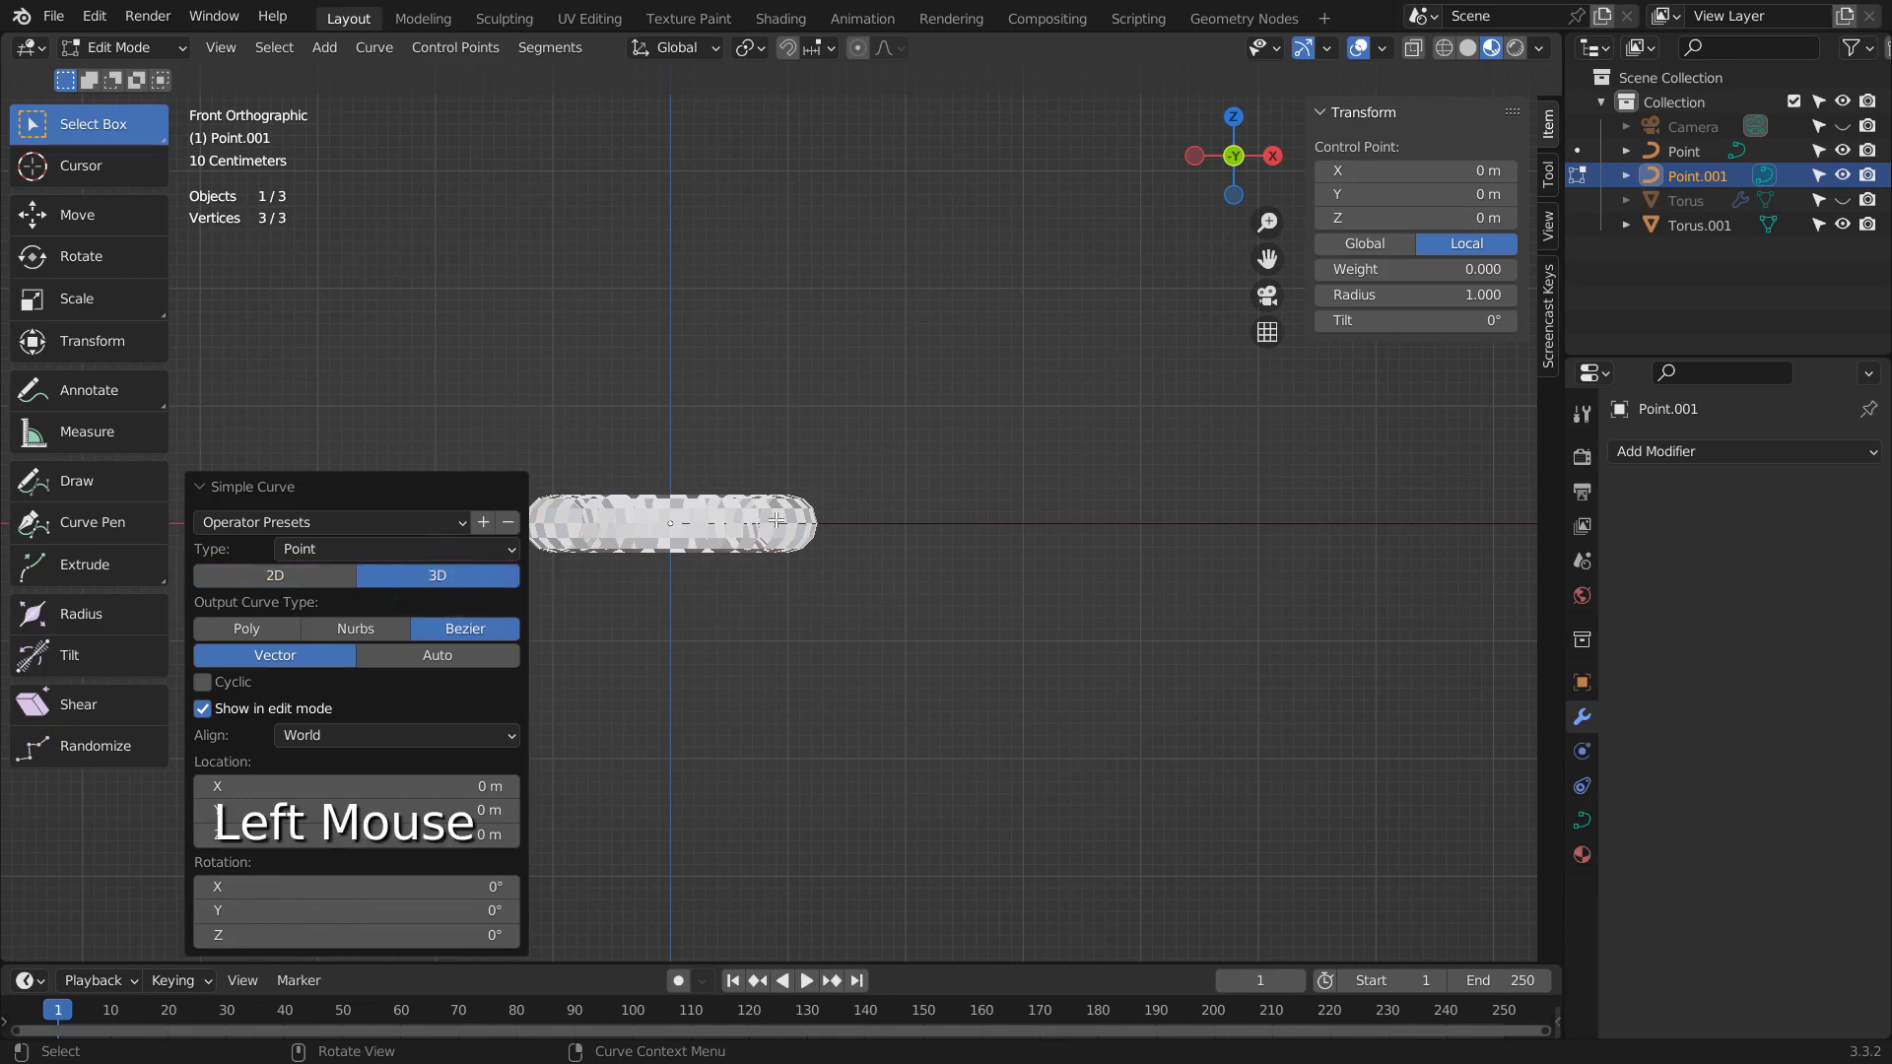
- Extrude the curve point 5 m along the X axis with snapping and return to Object Mode
key(e)
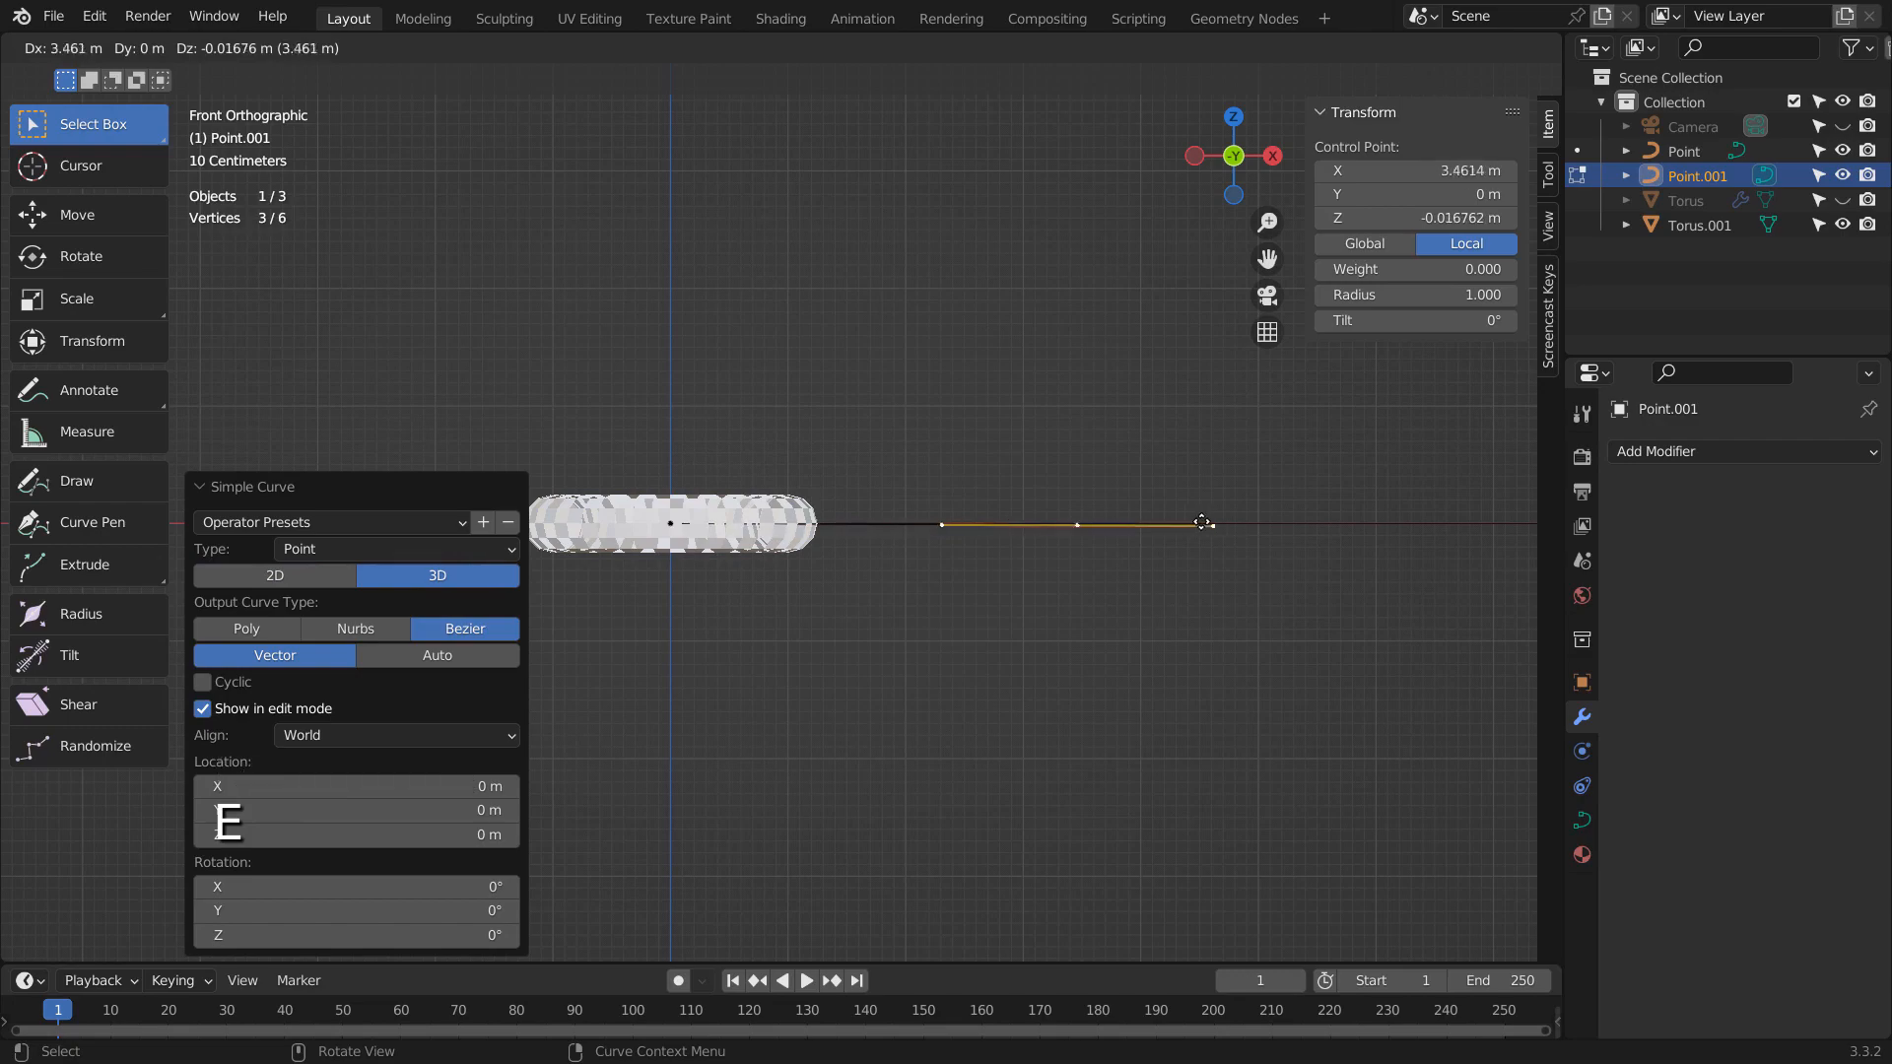
key(ctrl)
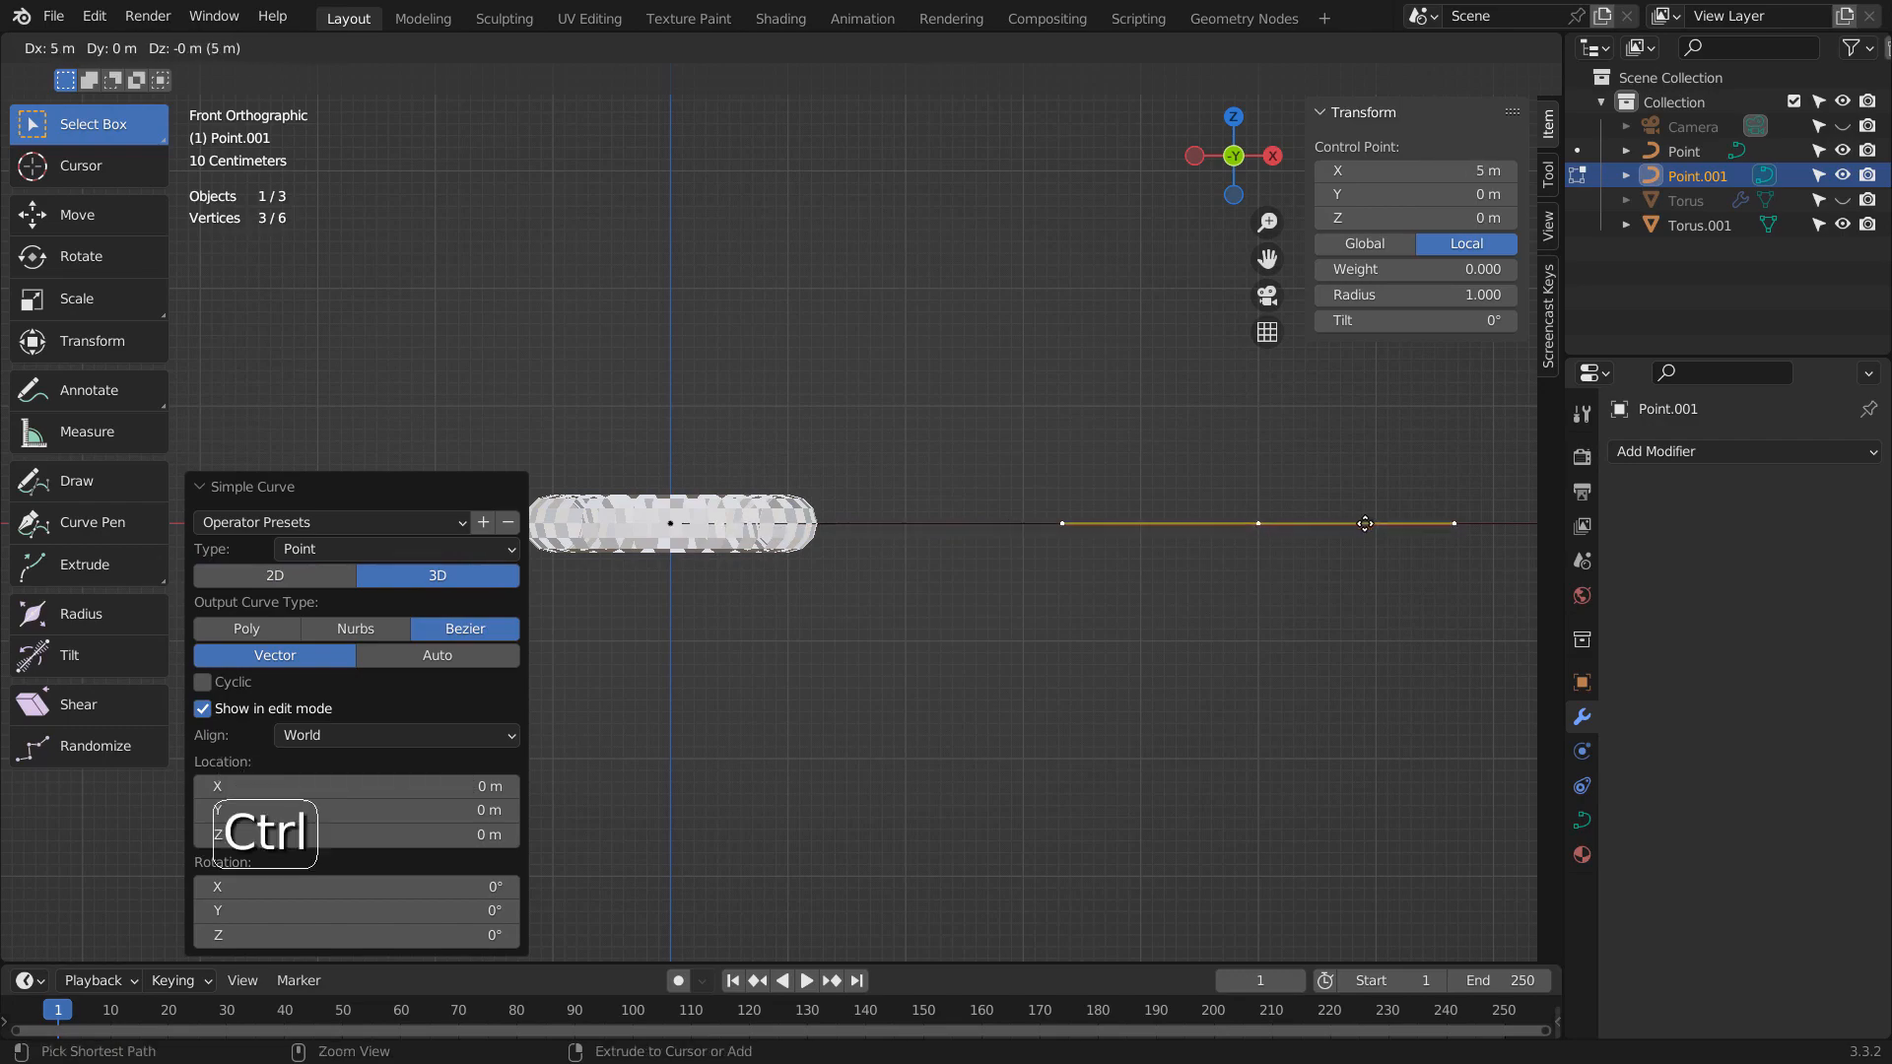
ctrl+click(1363, 523)
key(Tab)
- Add an Array modifier to the checkered torus and set its fit type to Fit Curve
middle_drag(1363, 523, 1103, 591)
click(832, 603)
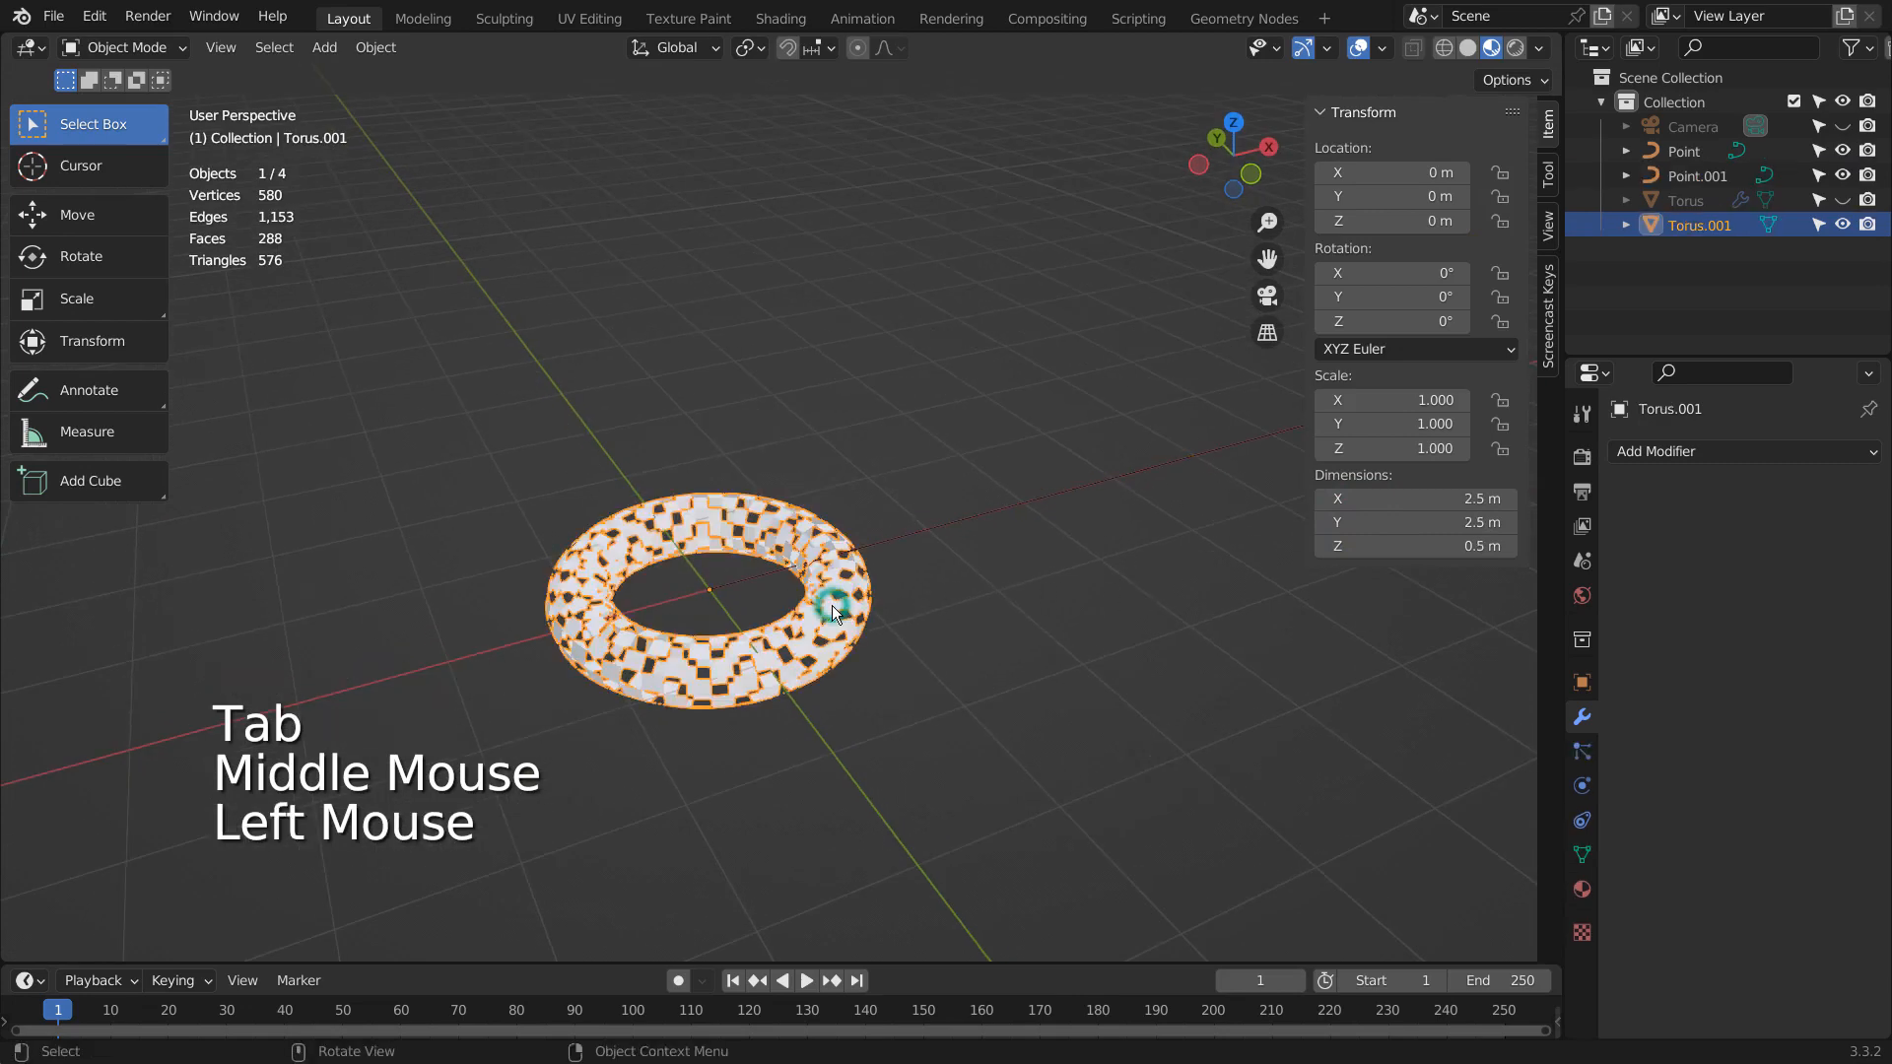
click(1712, 453)
click(1486, 513)
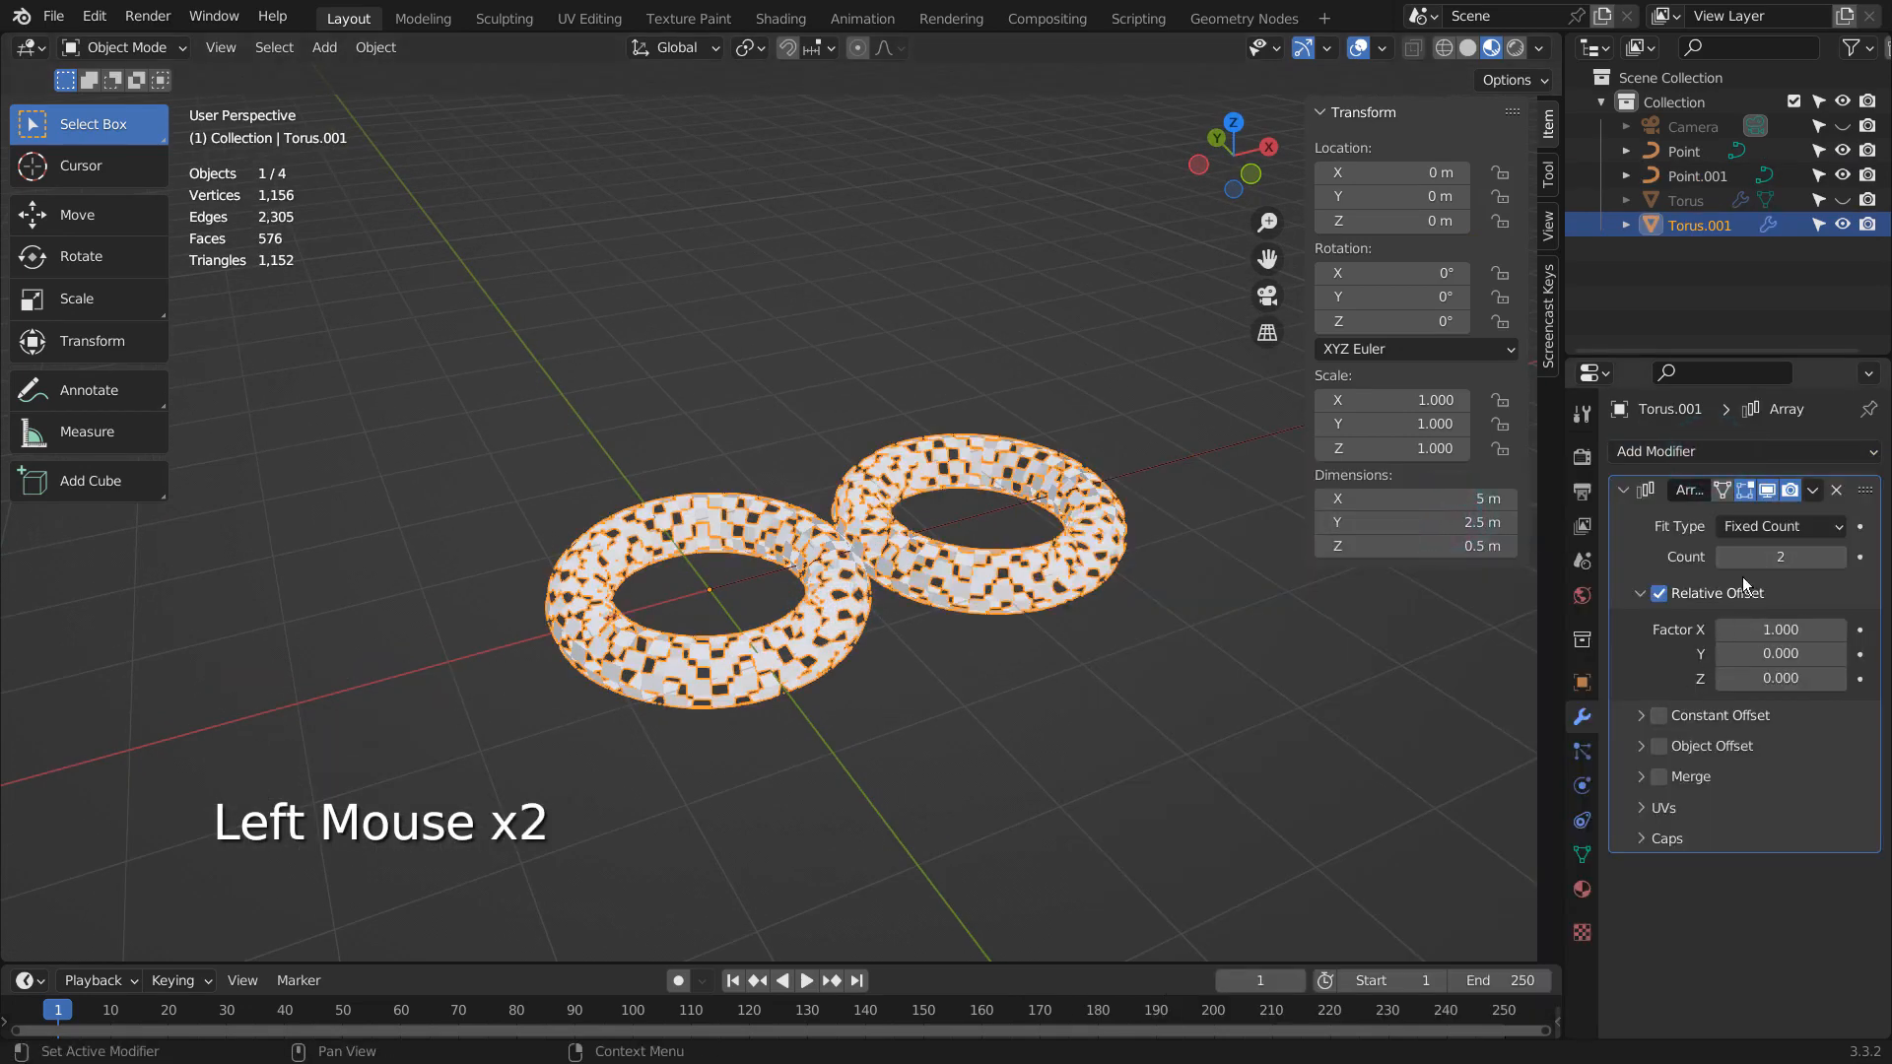
click(1778, 527)
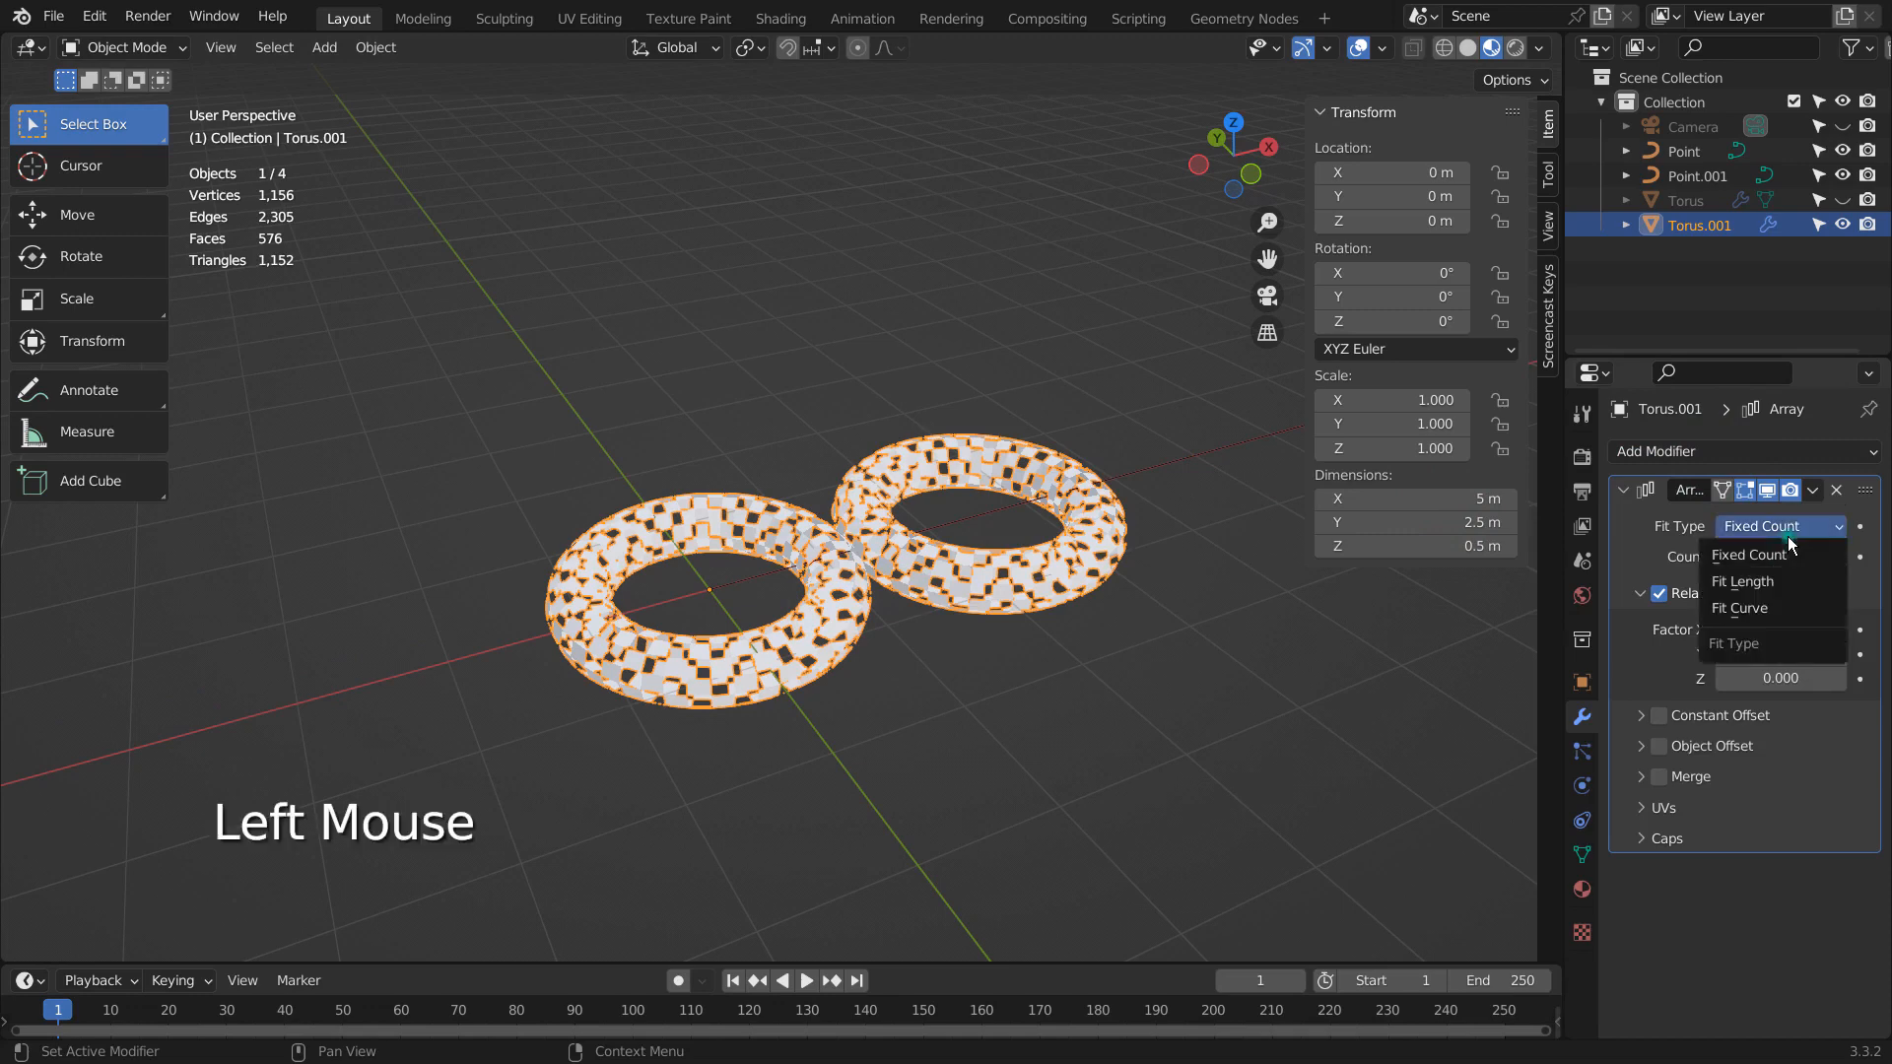
click(1721, 611)
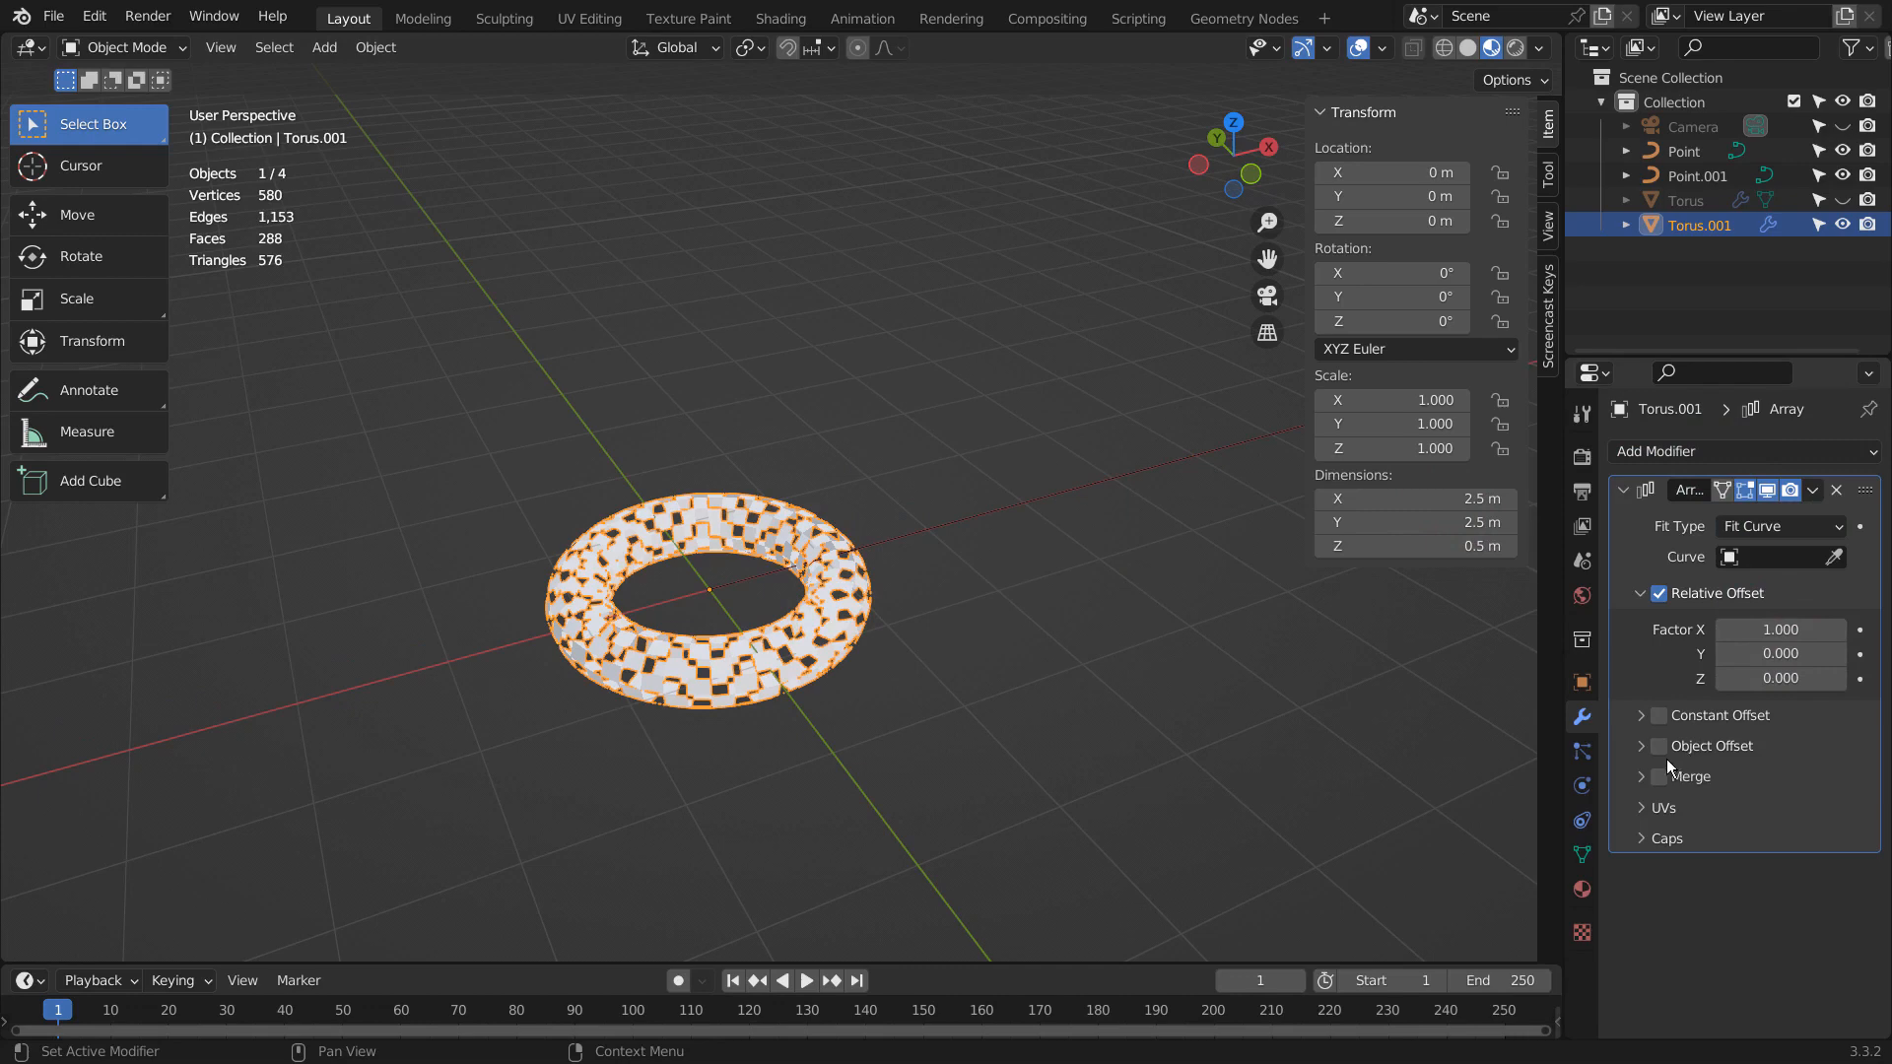
- Set Point.001 as the Array's fit curve, and try a Curve modifier with the same curve before removing that modifier
click(1744, 453)
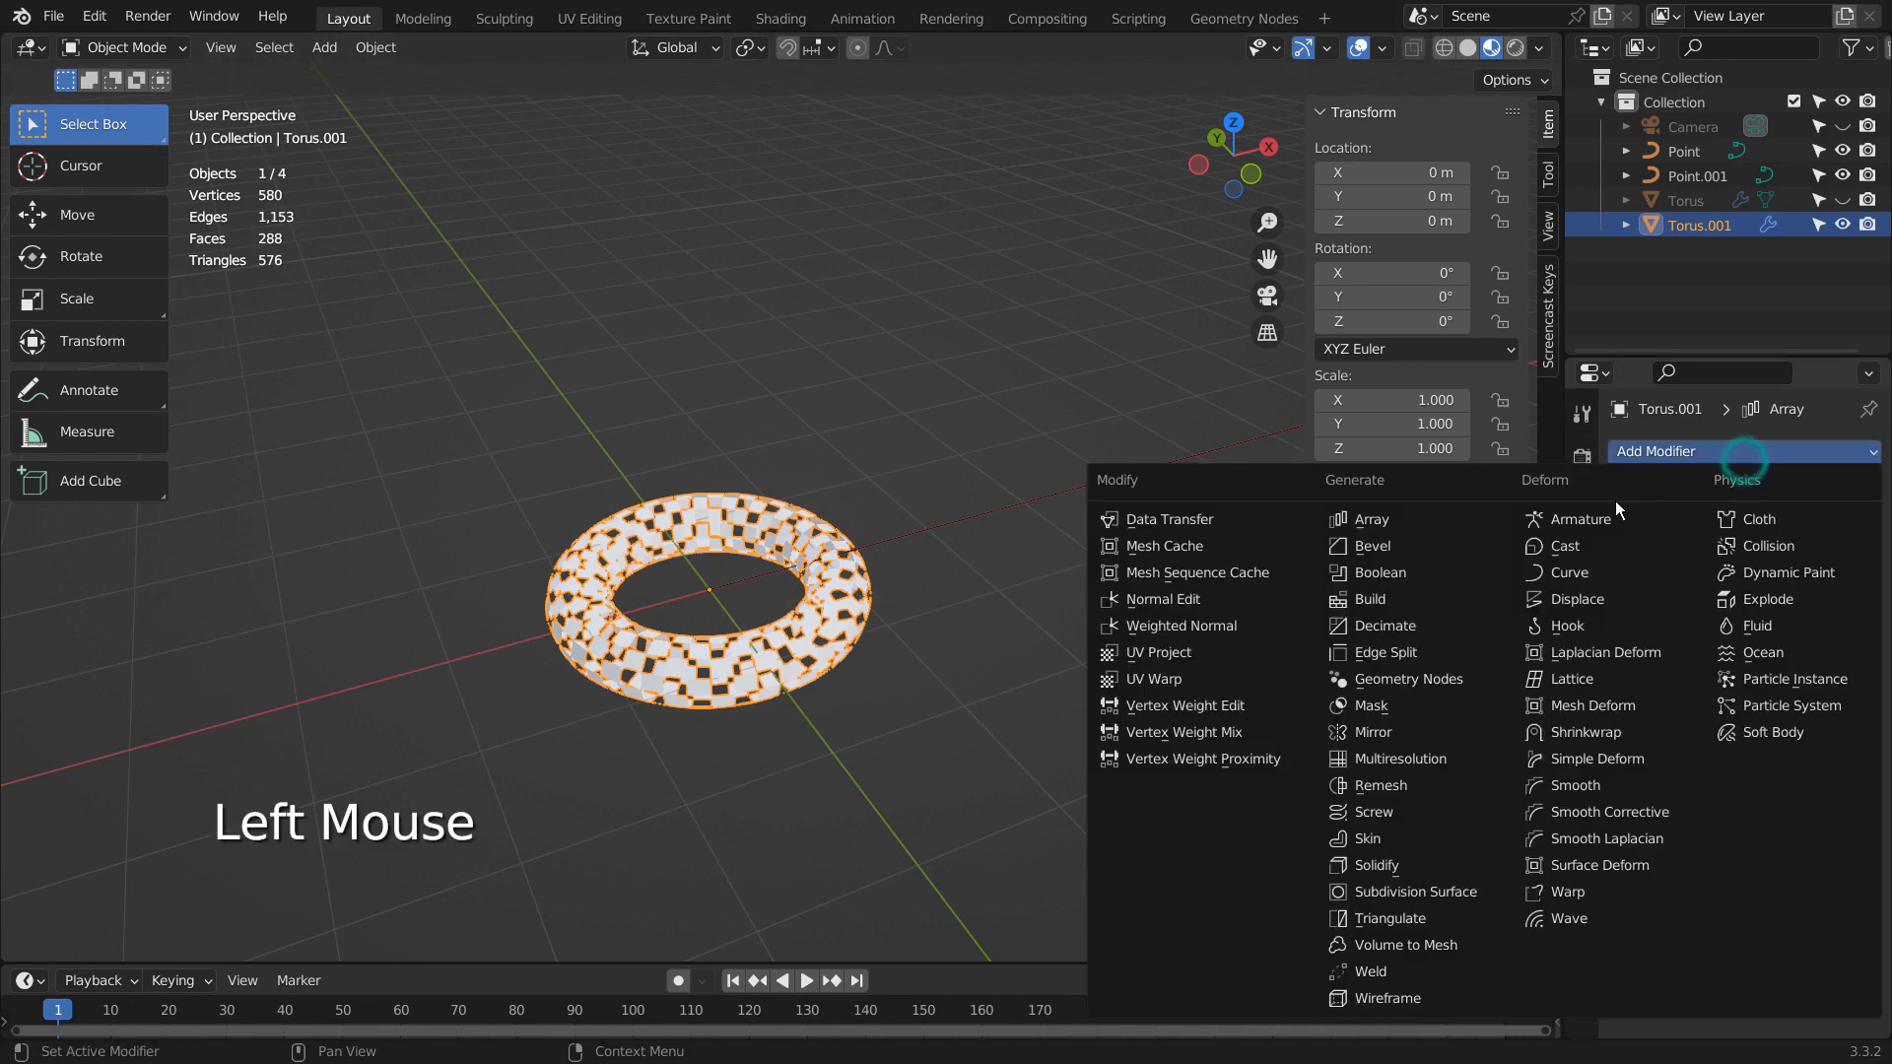
click(1593, 571)
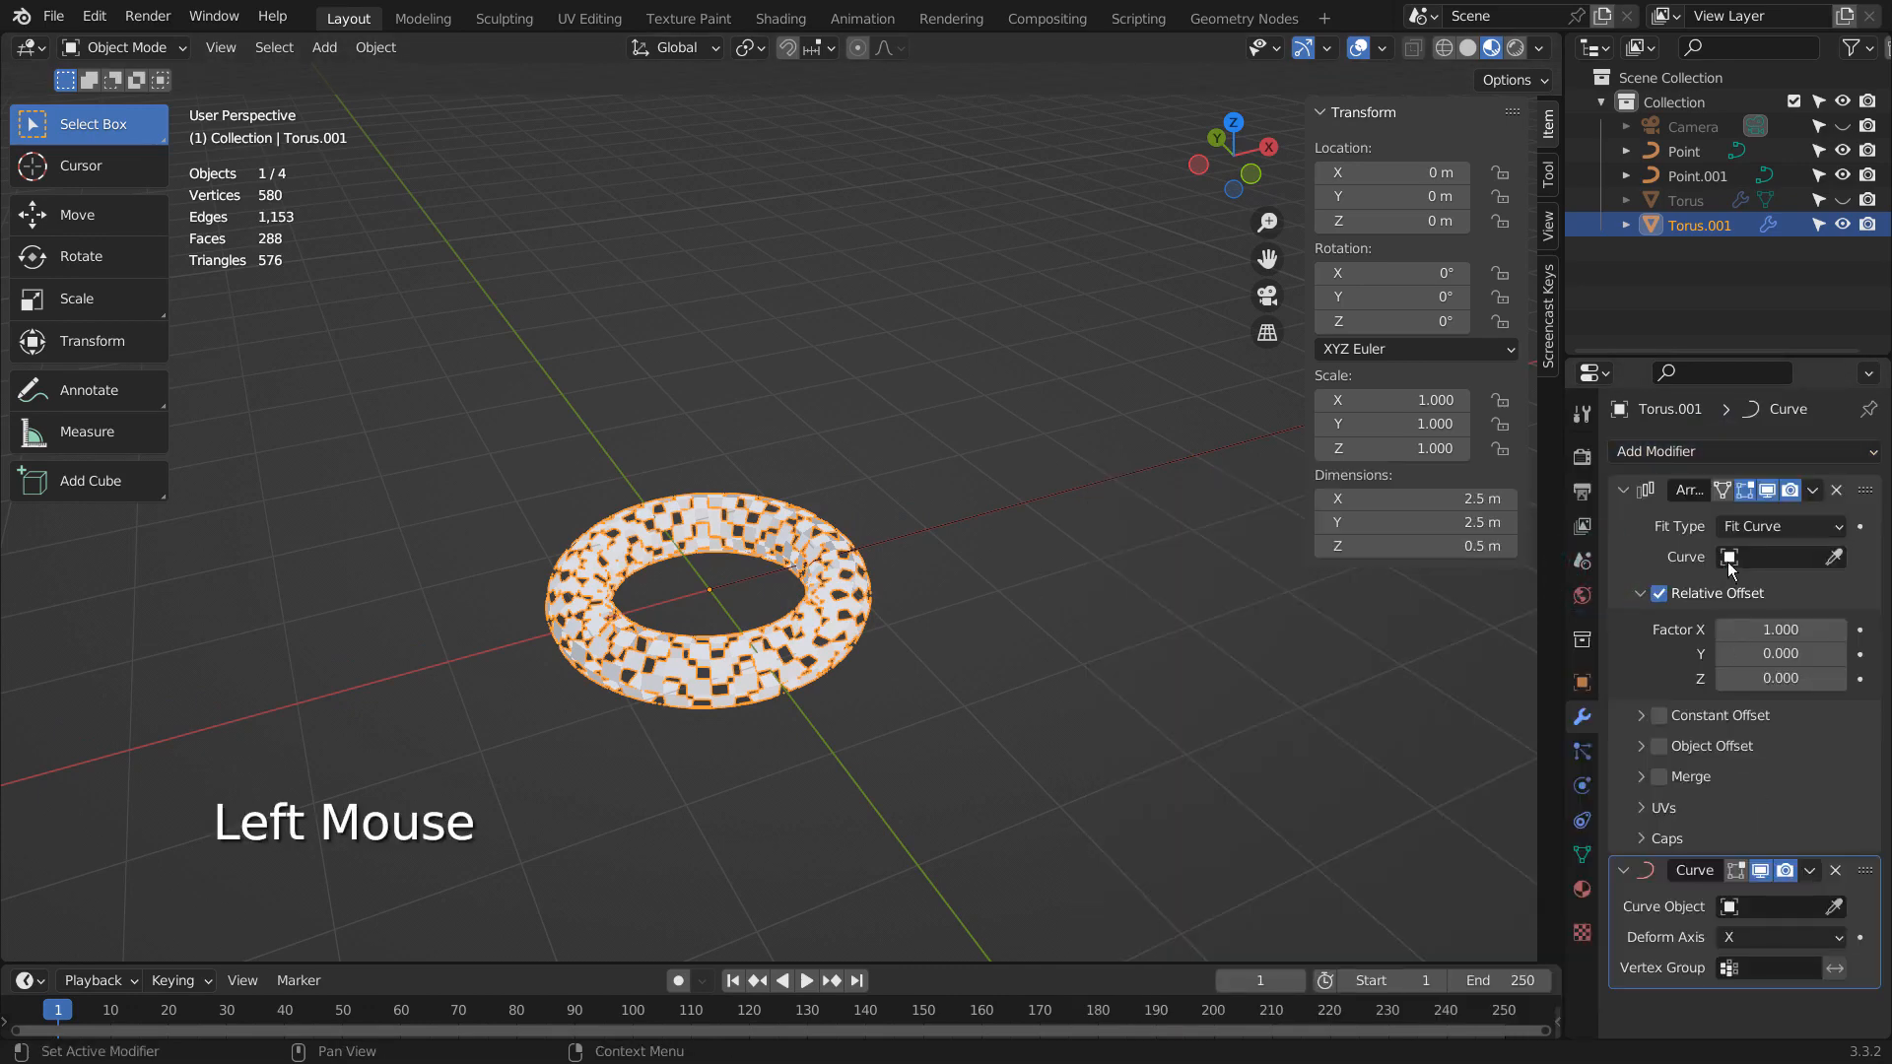
click(1729, 558)
click(1714, 617)
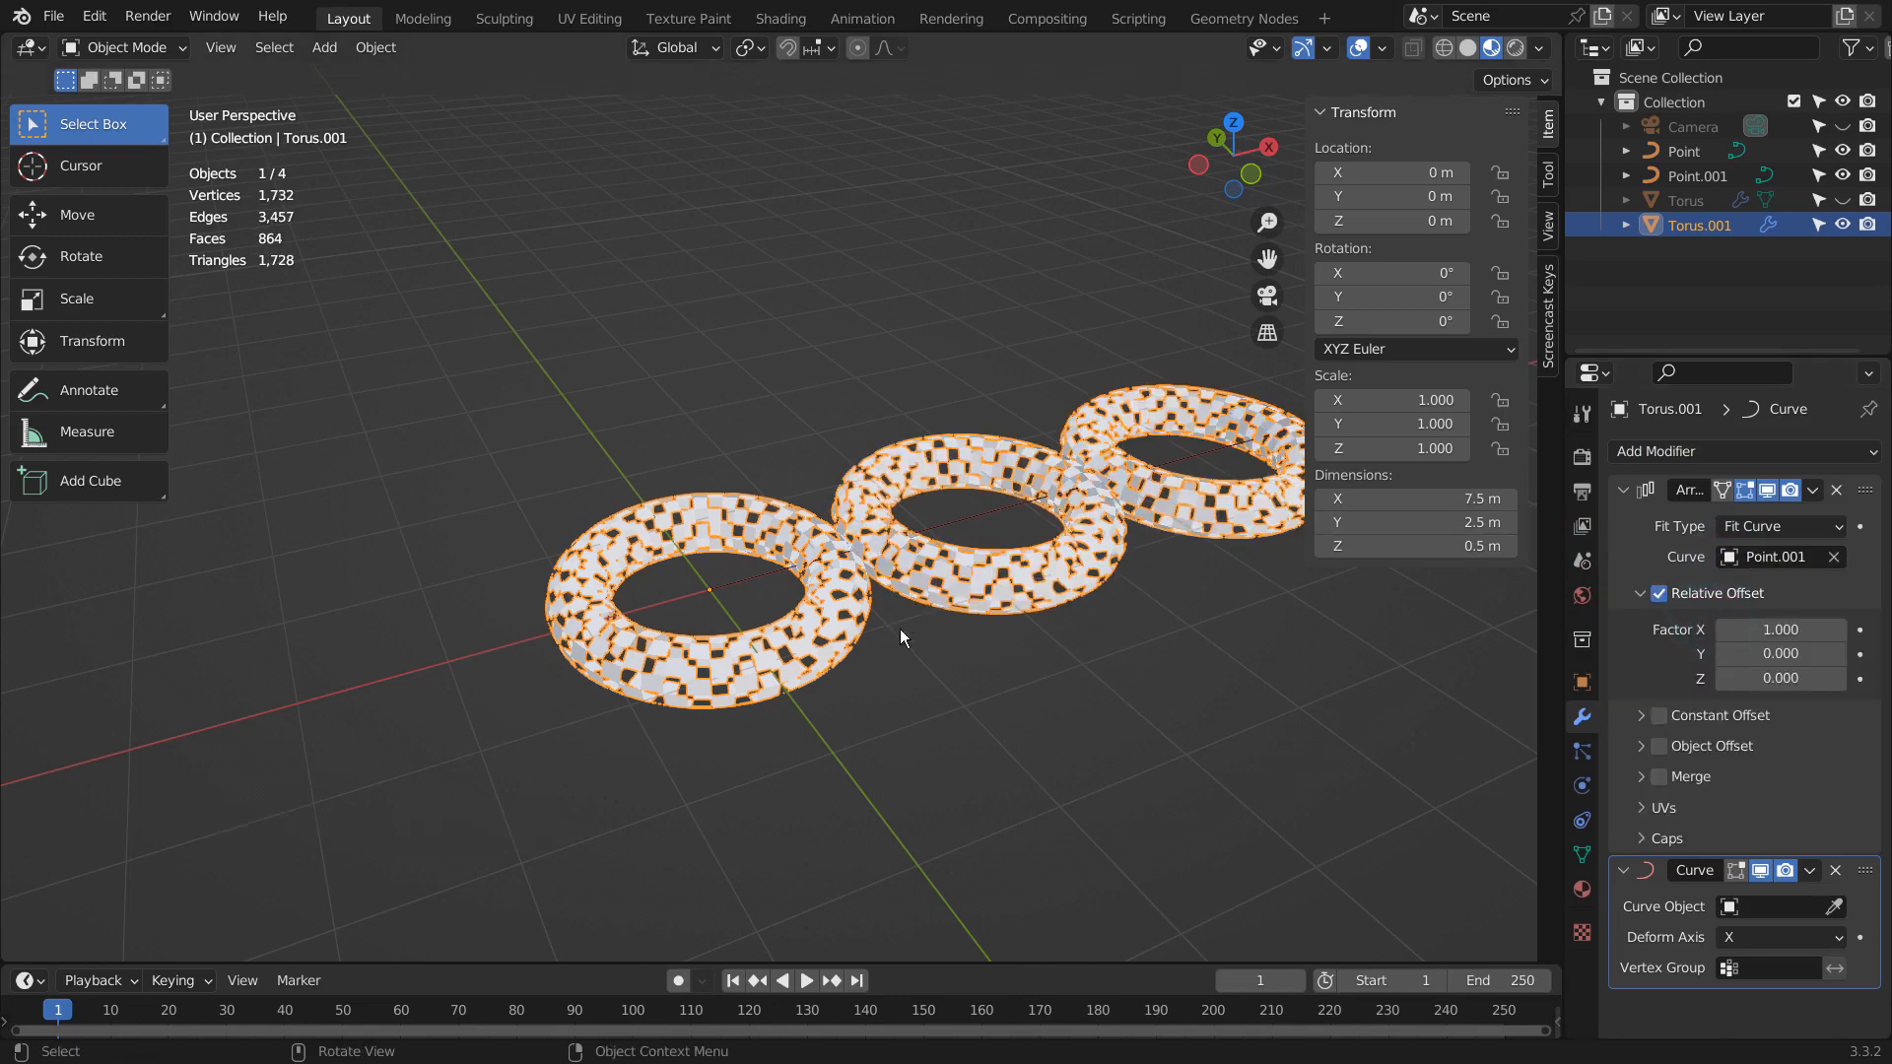
click(1746, 905)
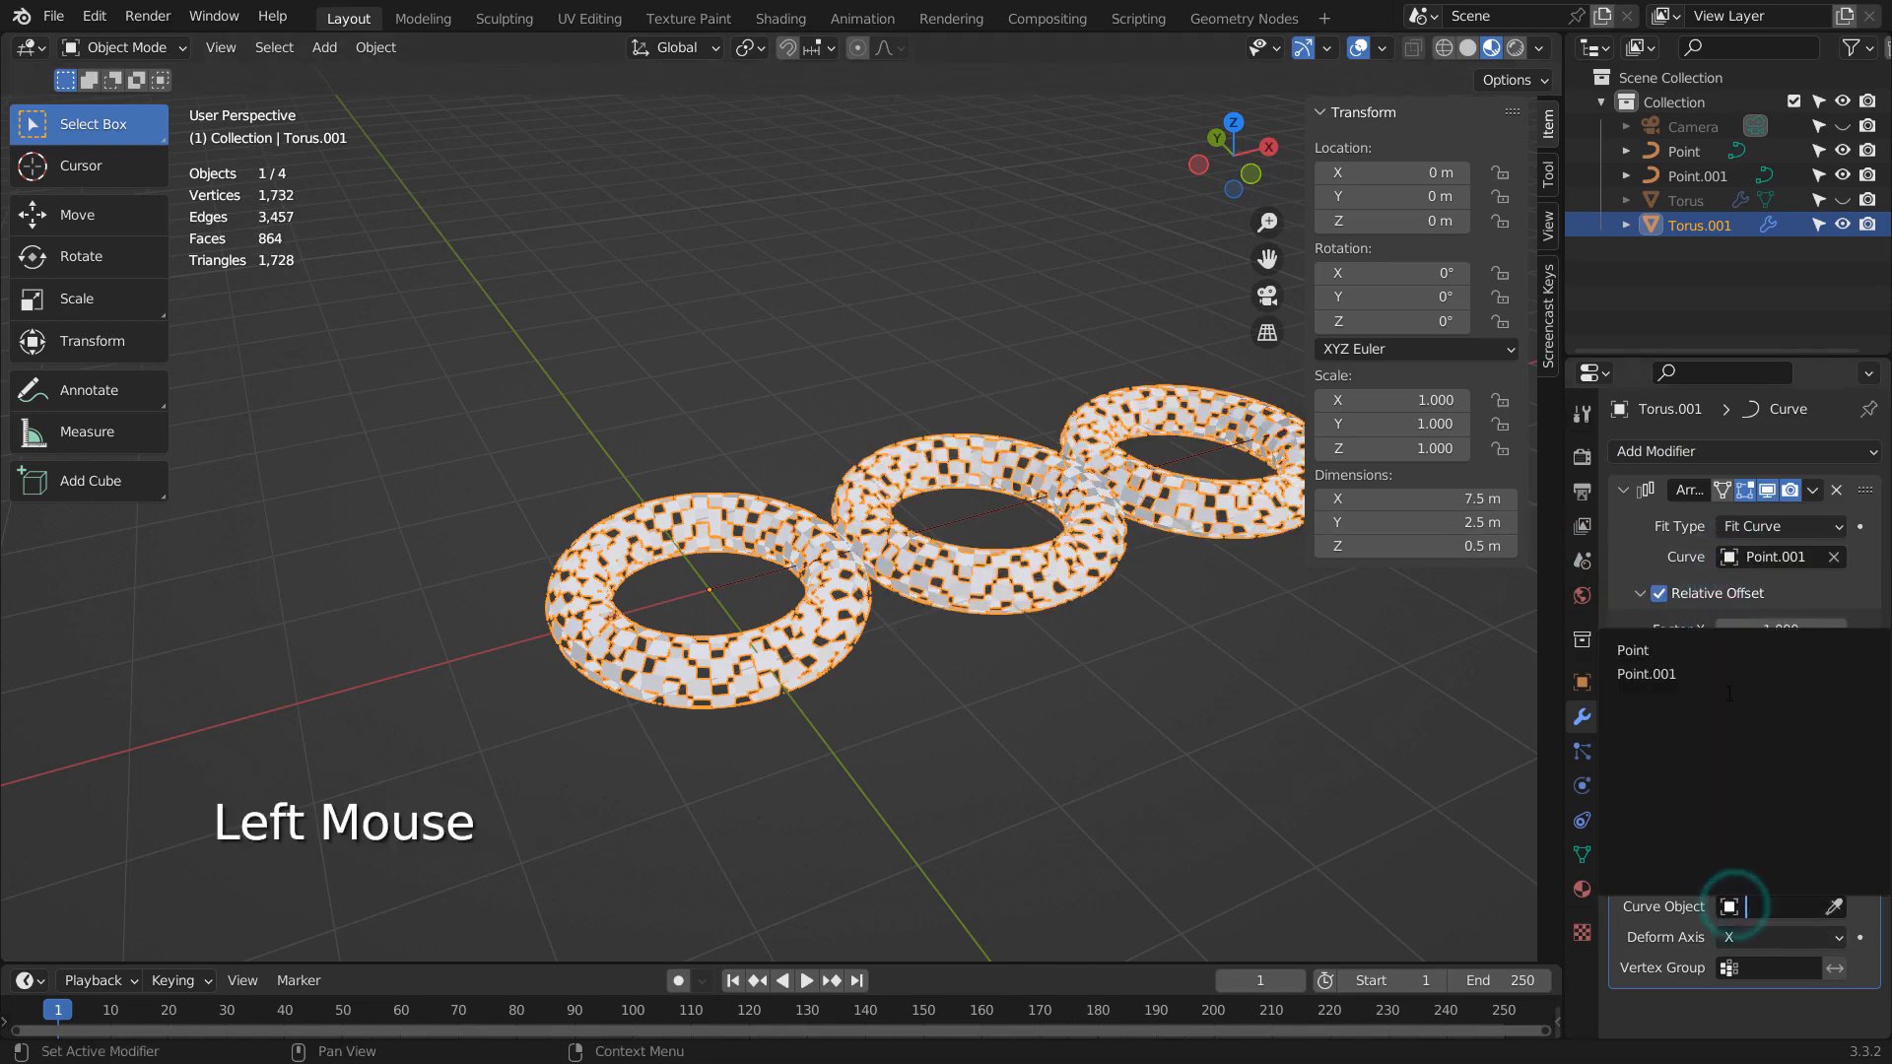
click(1734, 676)
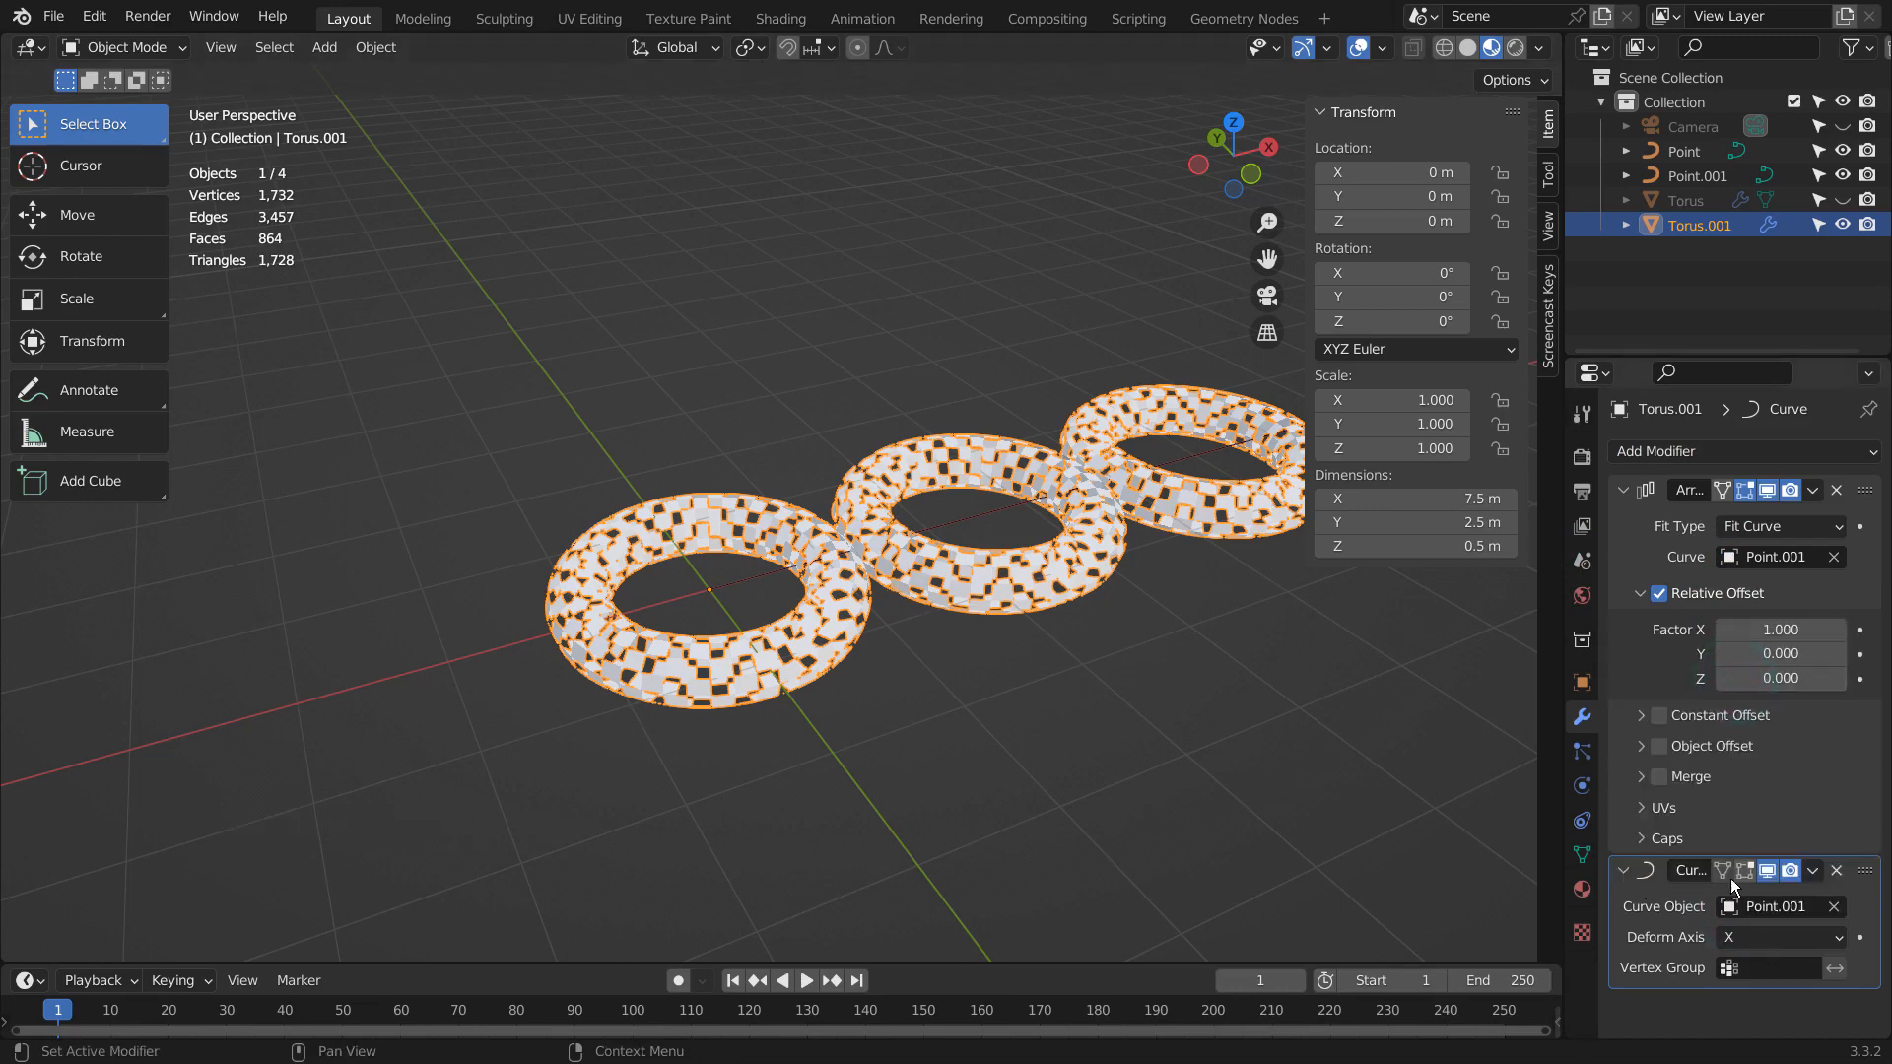
click(1836, 871)
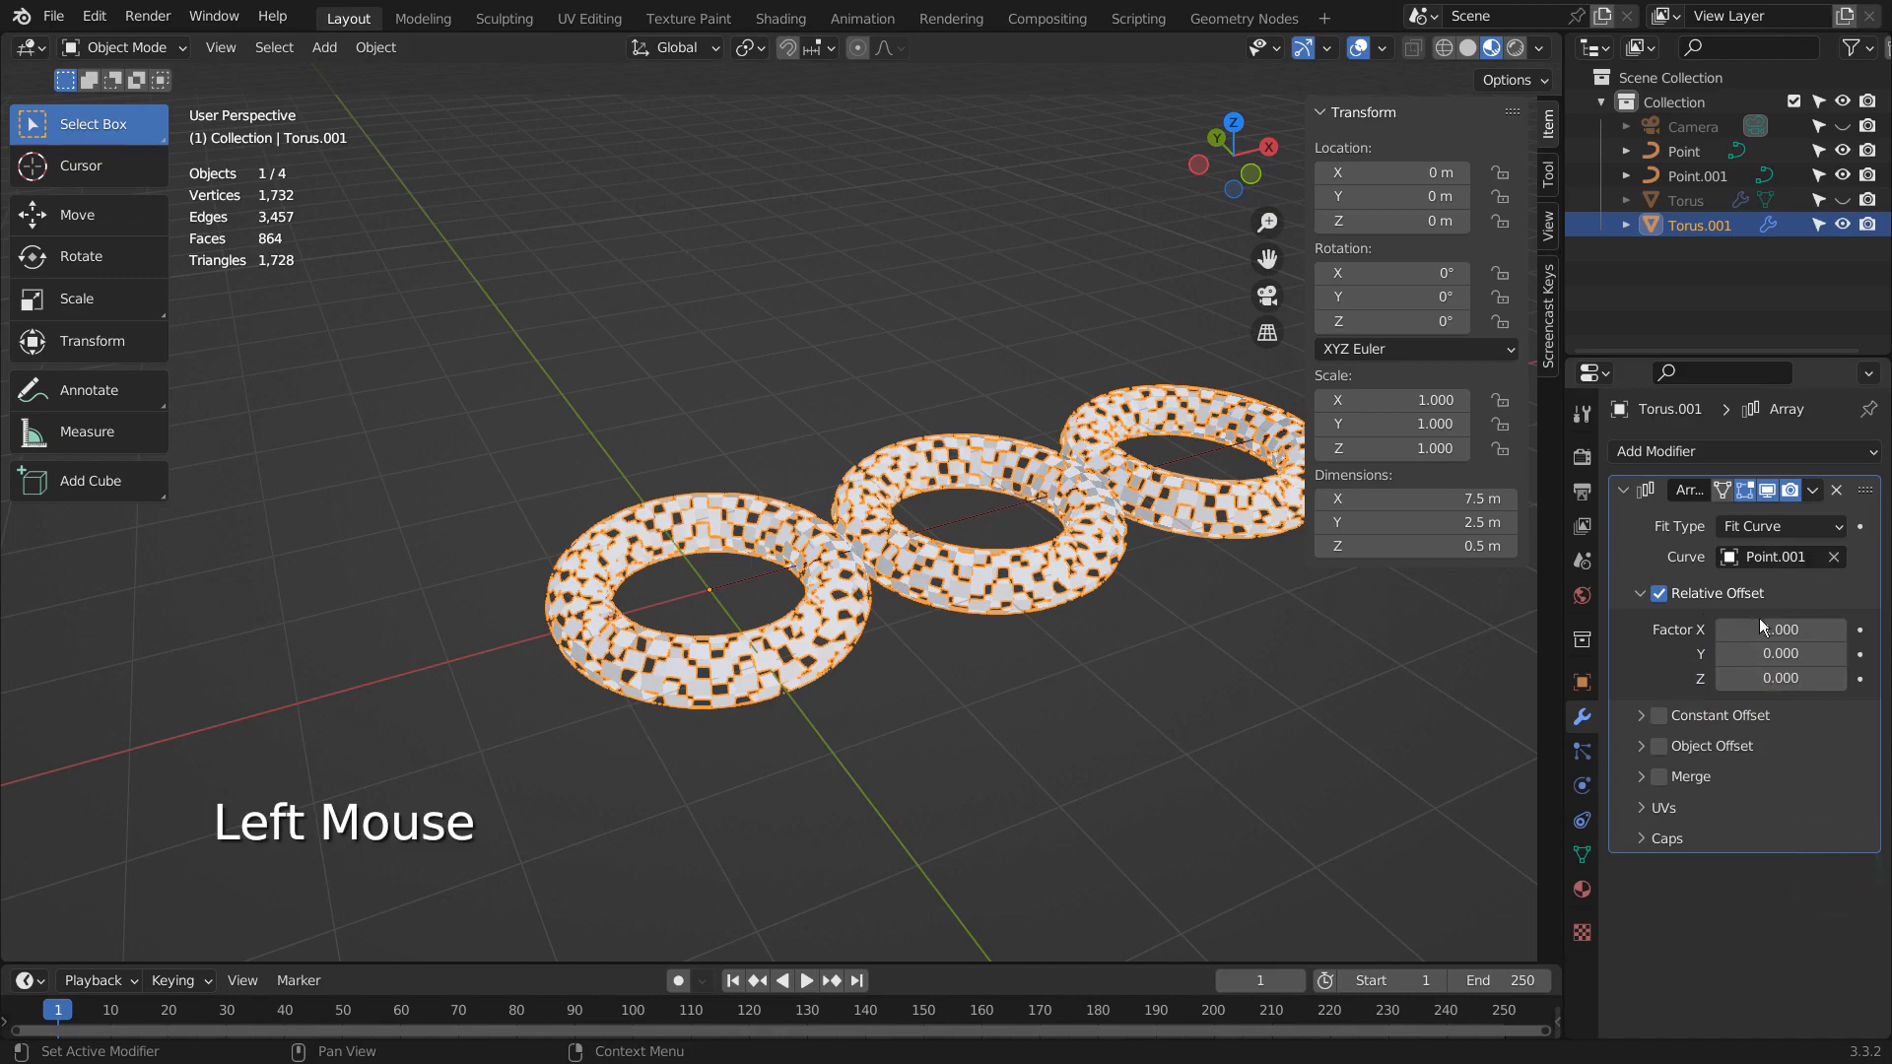
- Rotate the whole torus mesh 90° in front view in Edit Mode and return to Object Mode
key(KP_1)
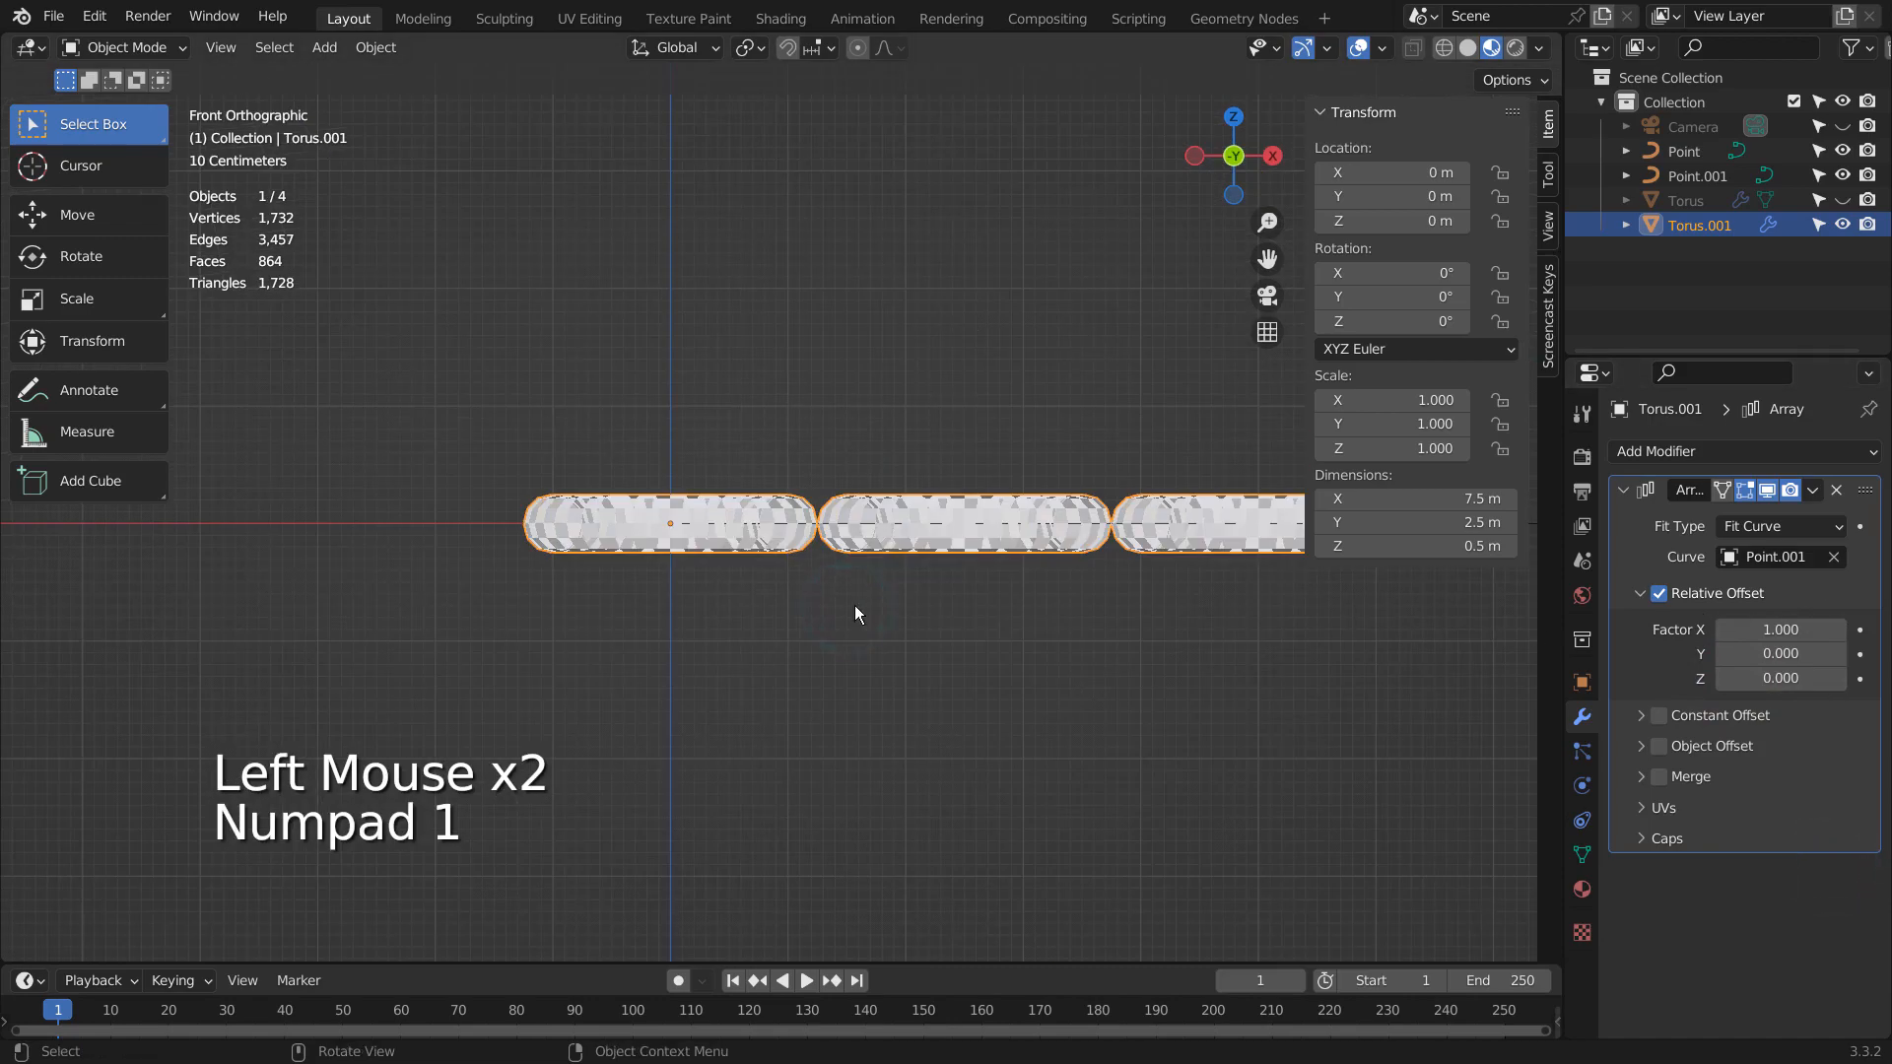
key(Tab)
key(a)
key(r)
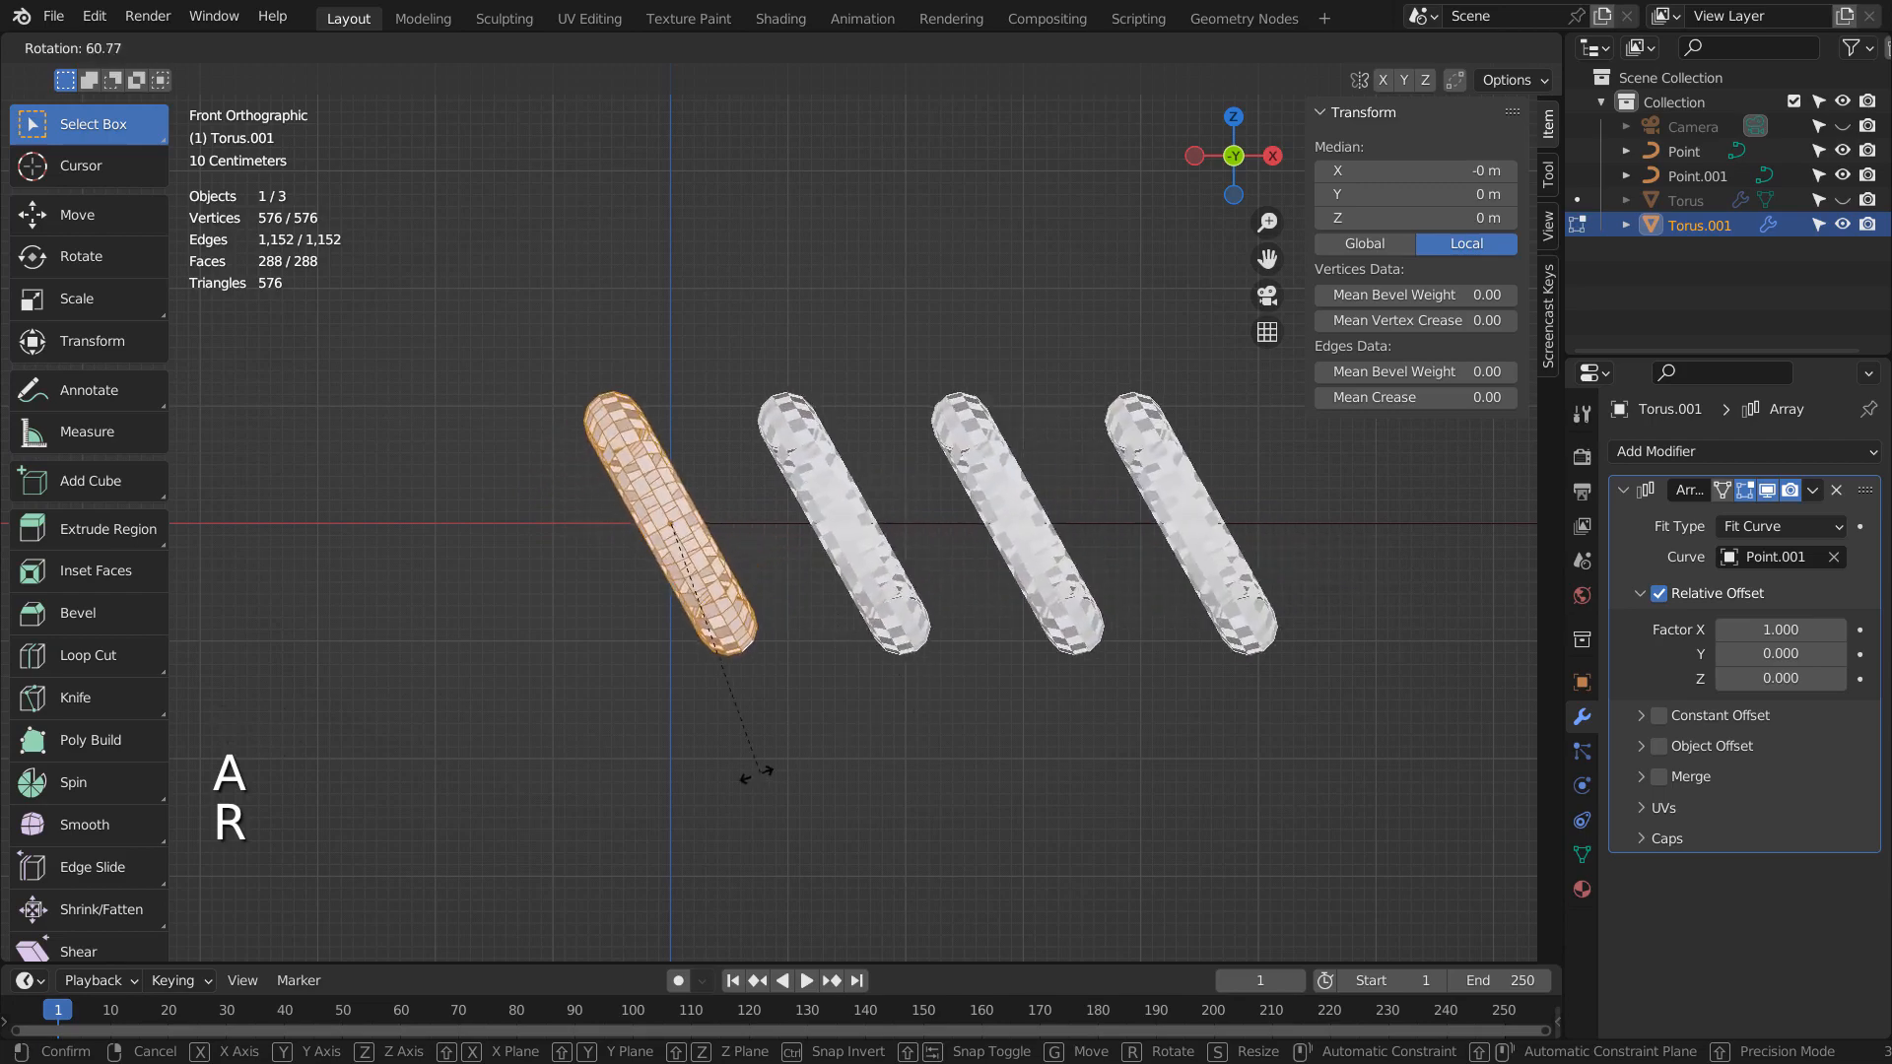
ctrl+click(631, 790)
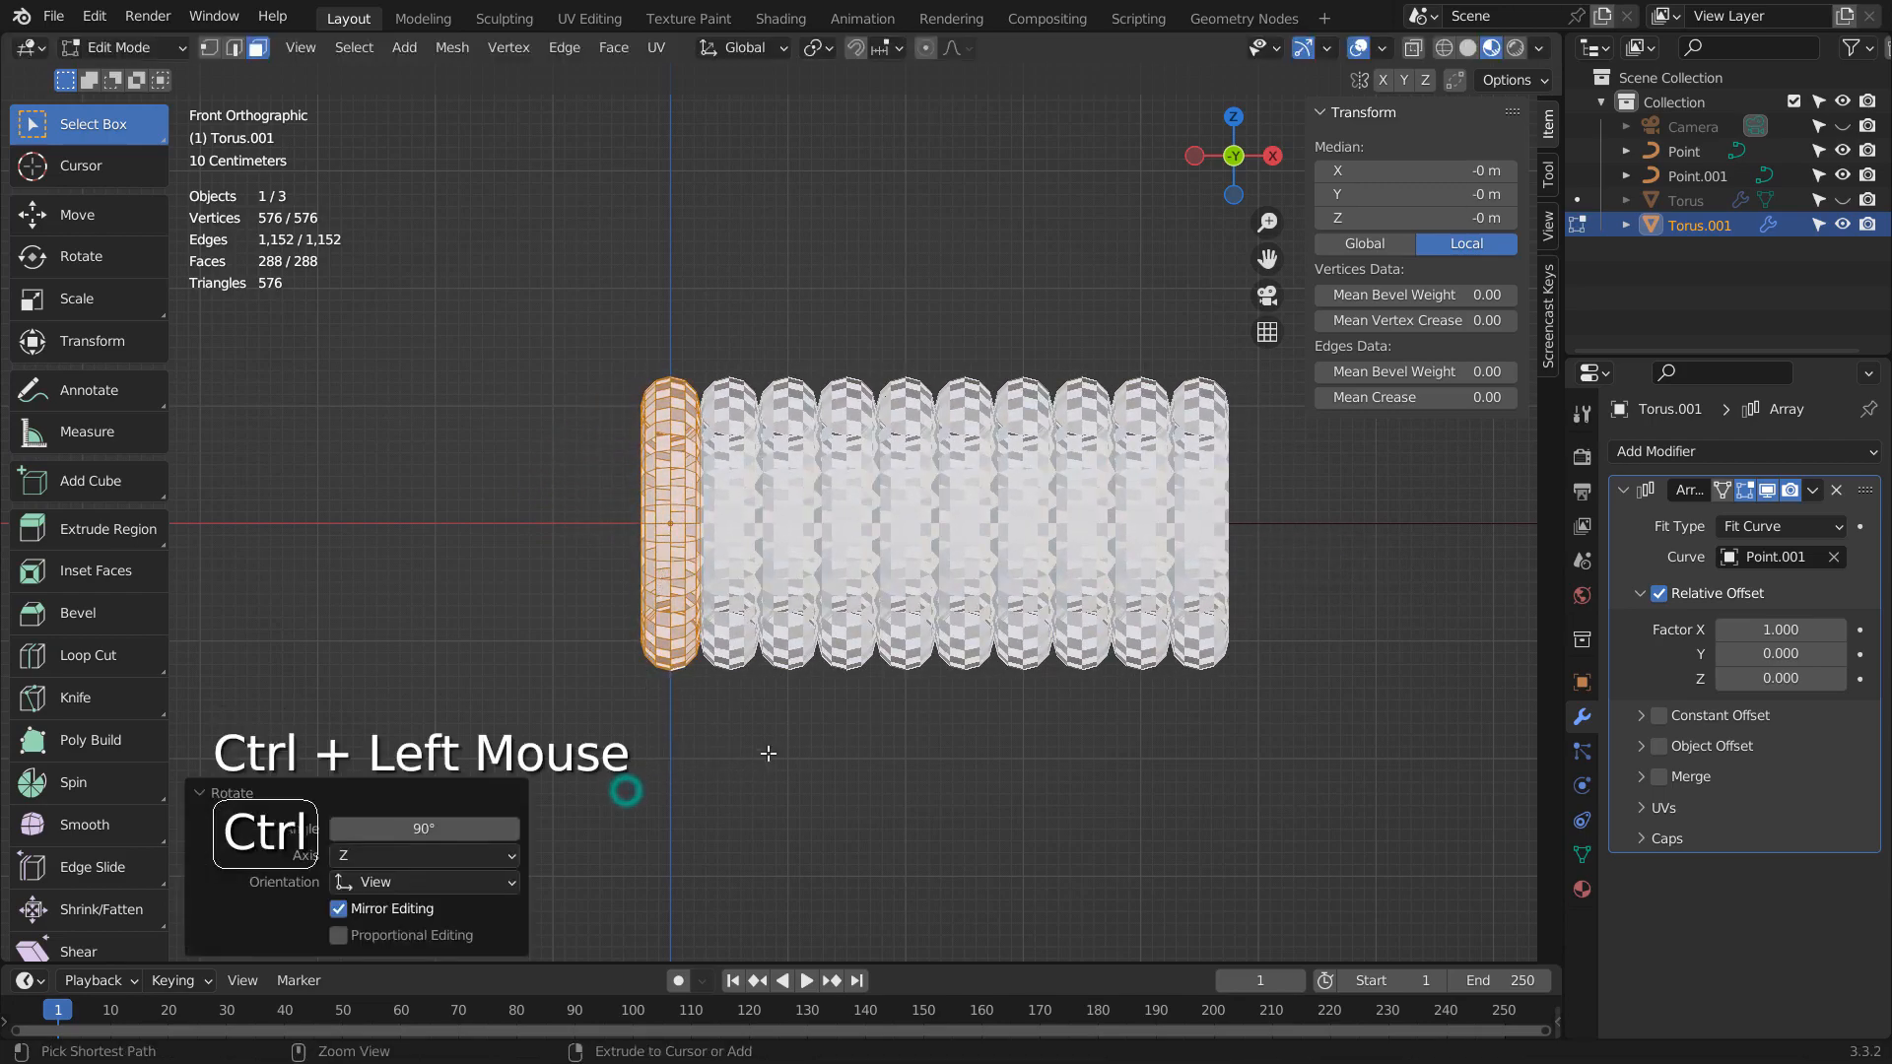
key(Tab)
- Try 3 as the Array's relative offset X factor, and set it to 2
click(1792, 634)
text(3)
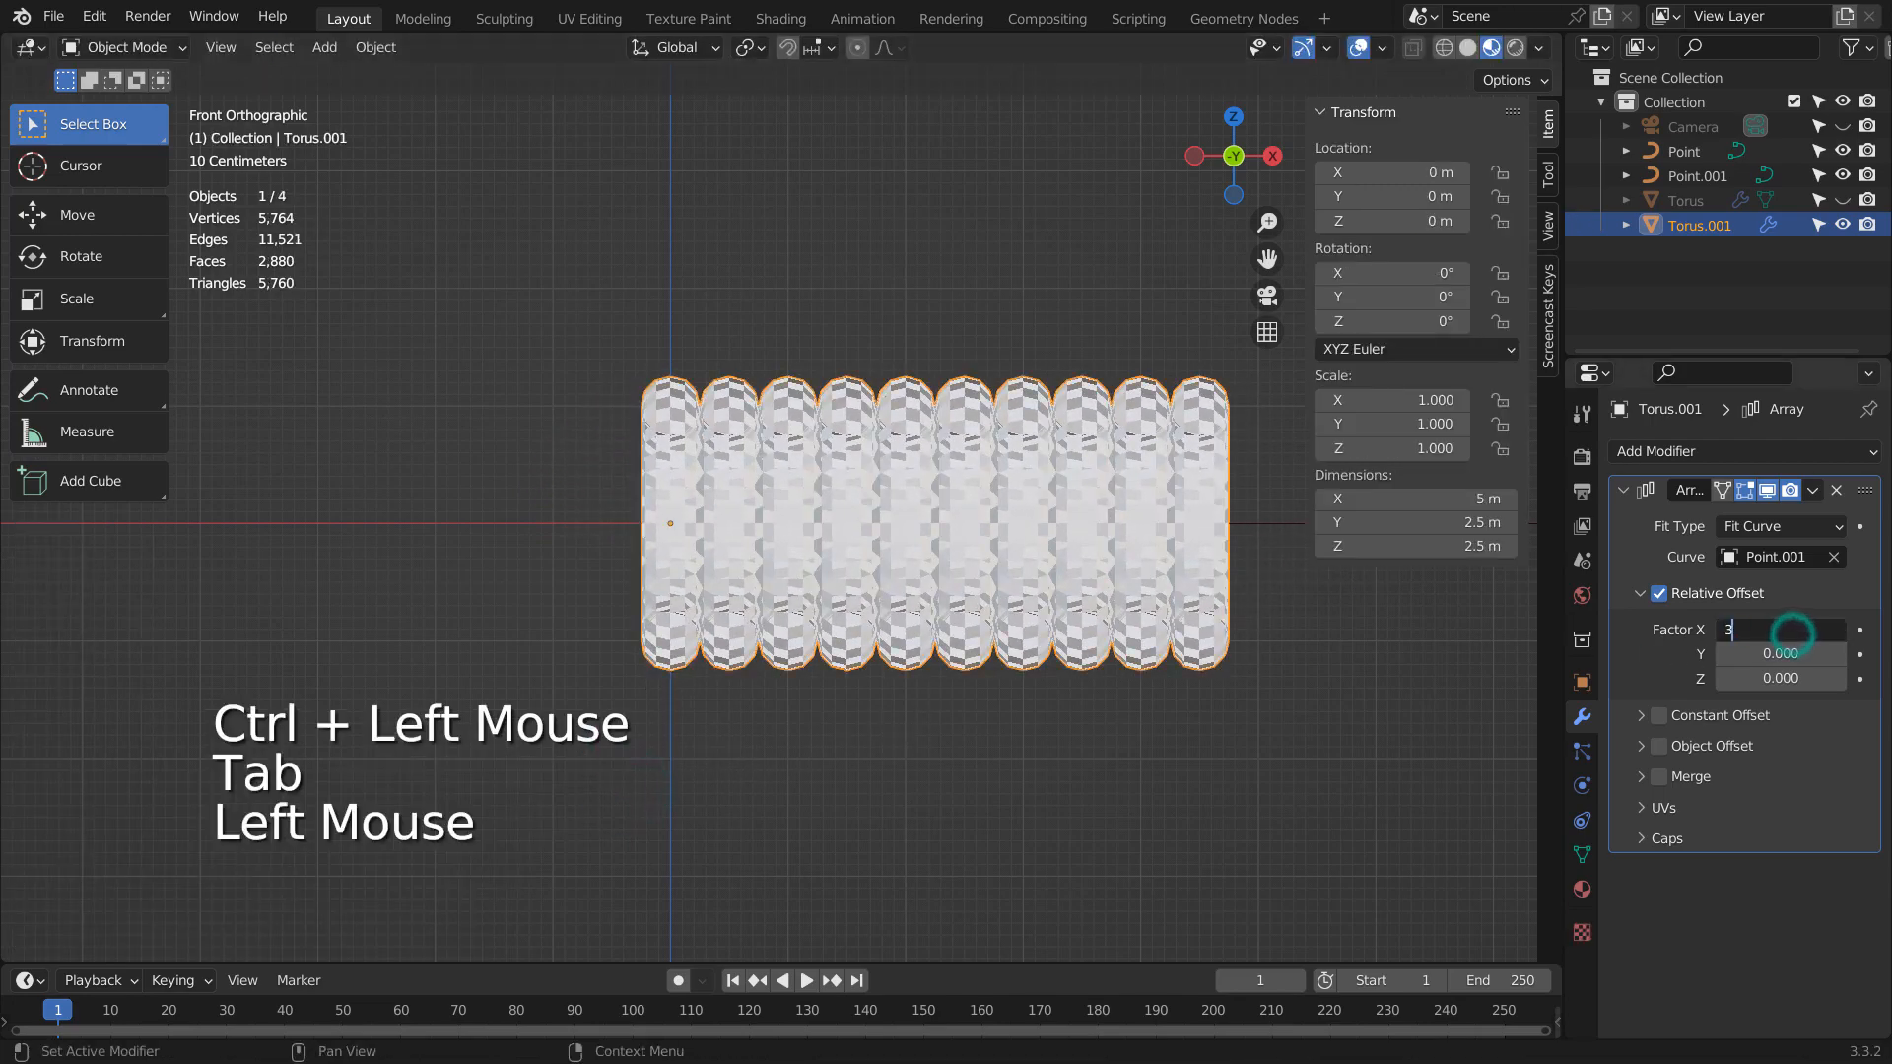
key(Return)
click(1792, 634)
text(2)
key(Return)
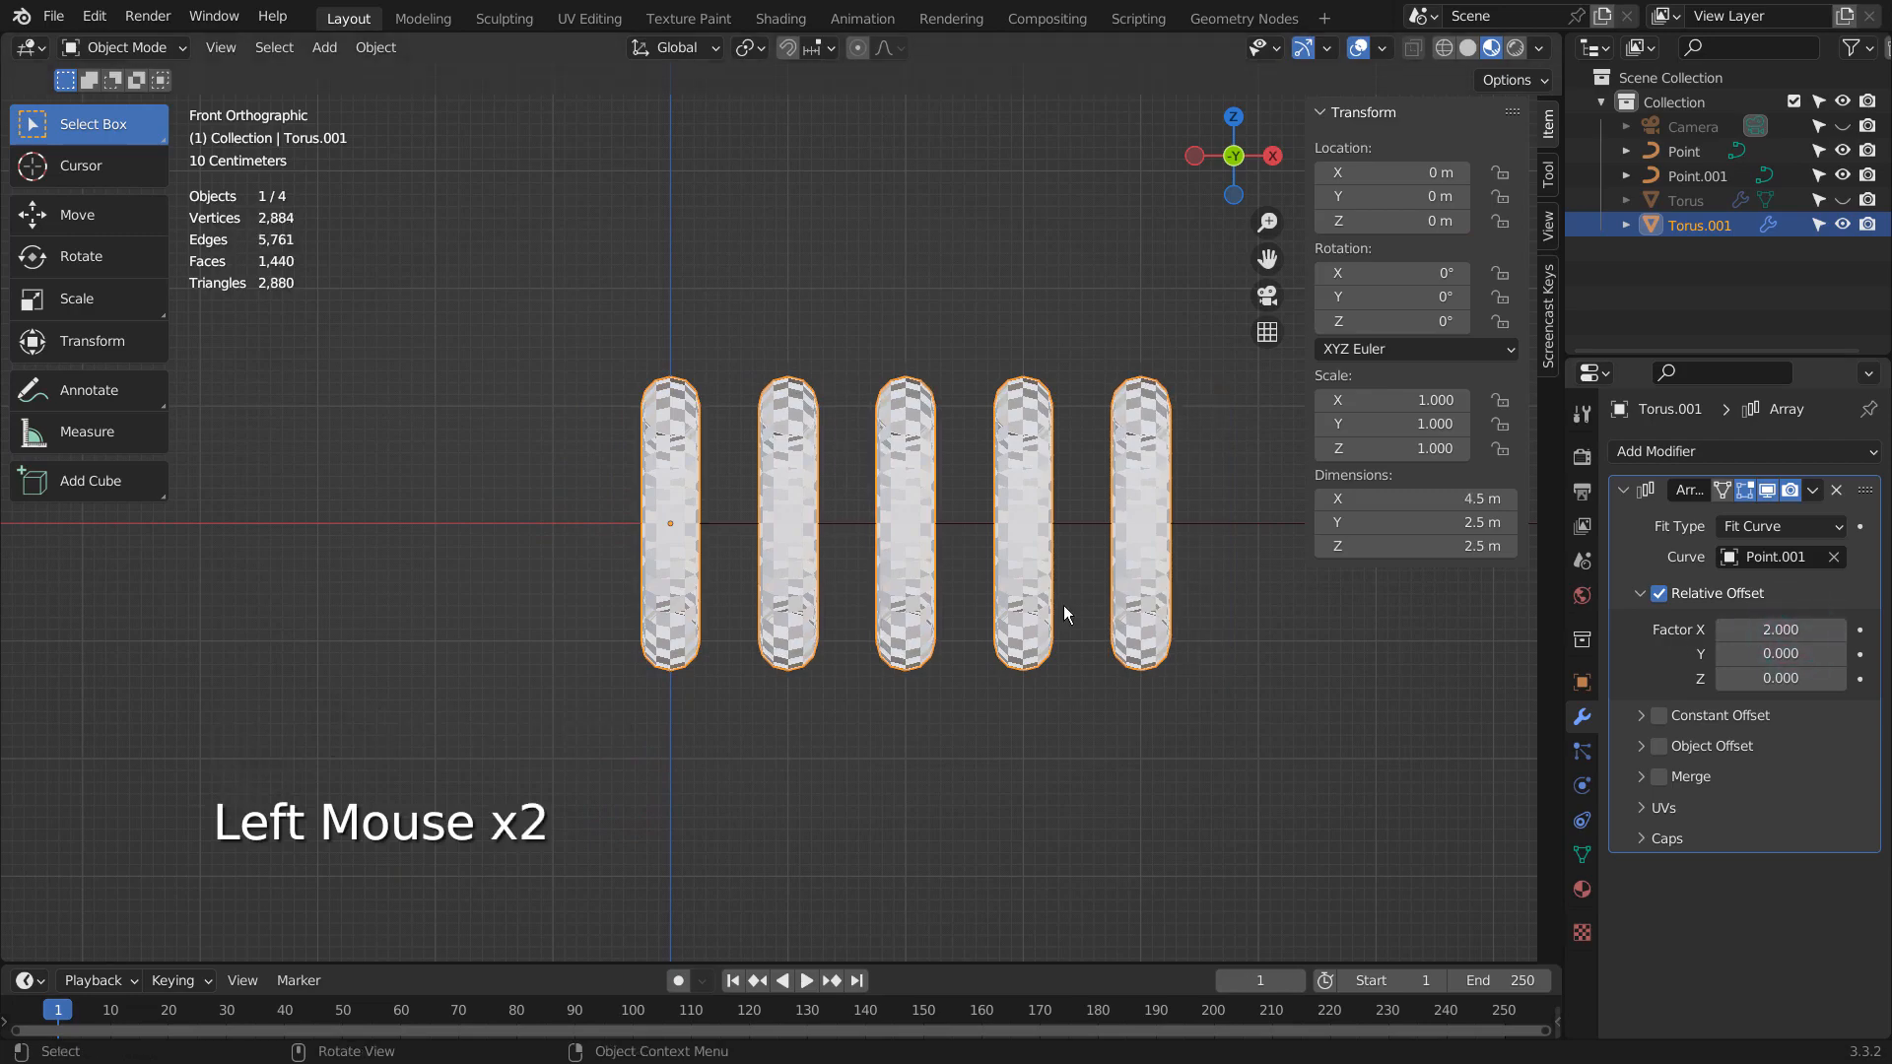
- Move the end point of Point.001 along X to about 6.58 m in Edit Mode and return to Object Mode
middle_drag(1062, 605, 1066, 509)
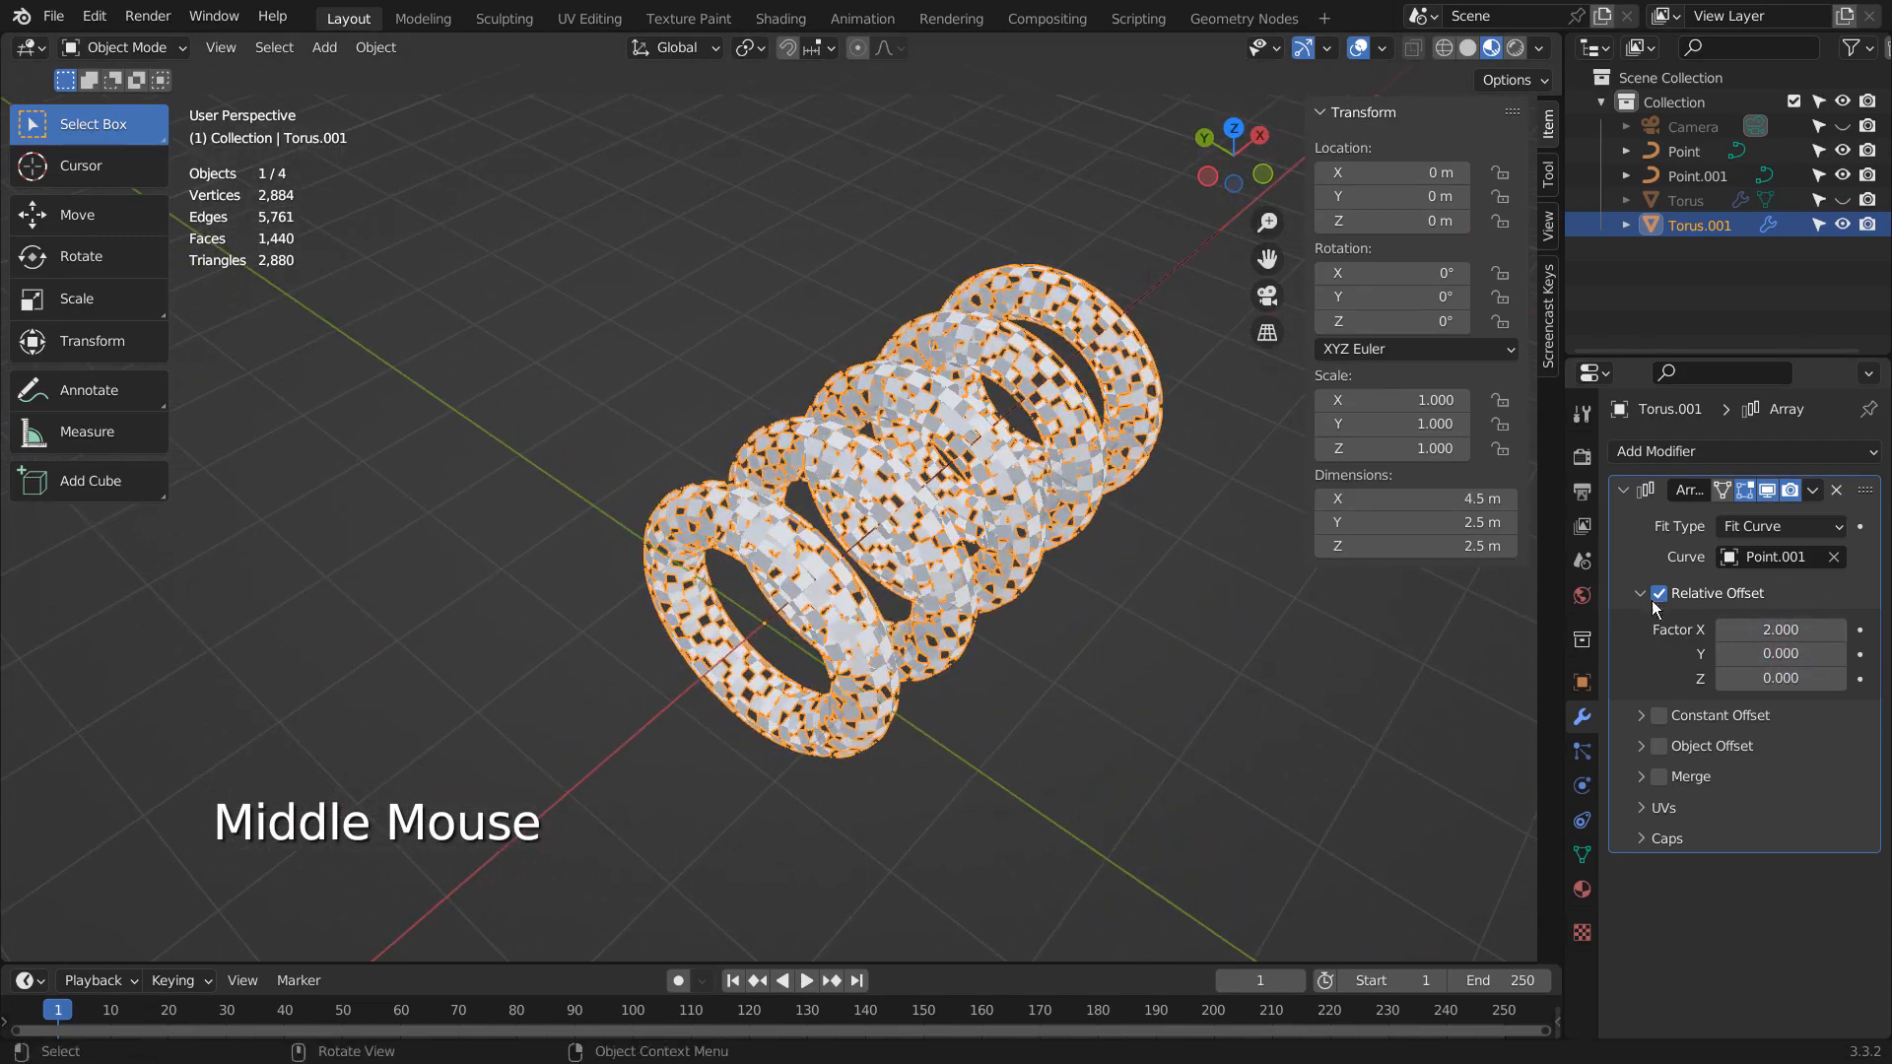
click(1058, 502)
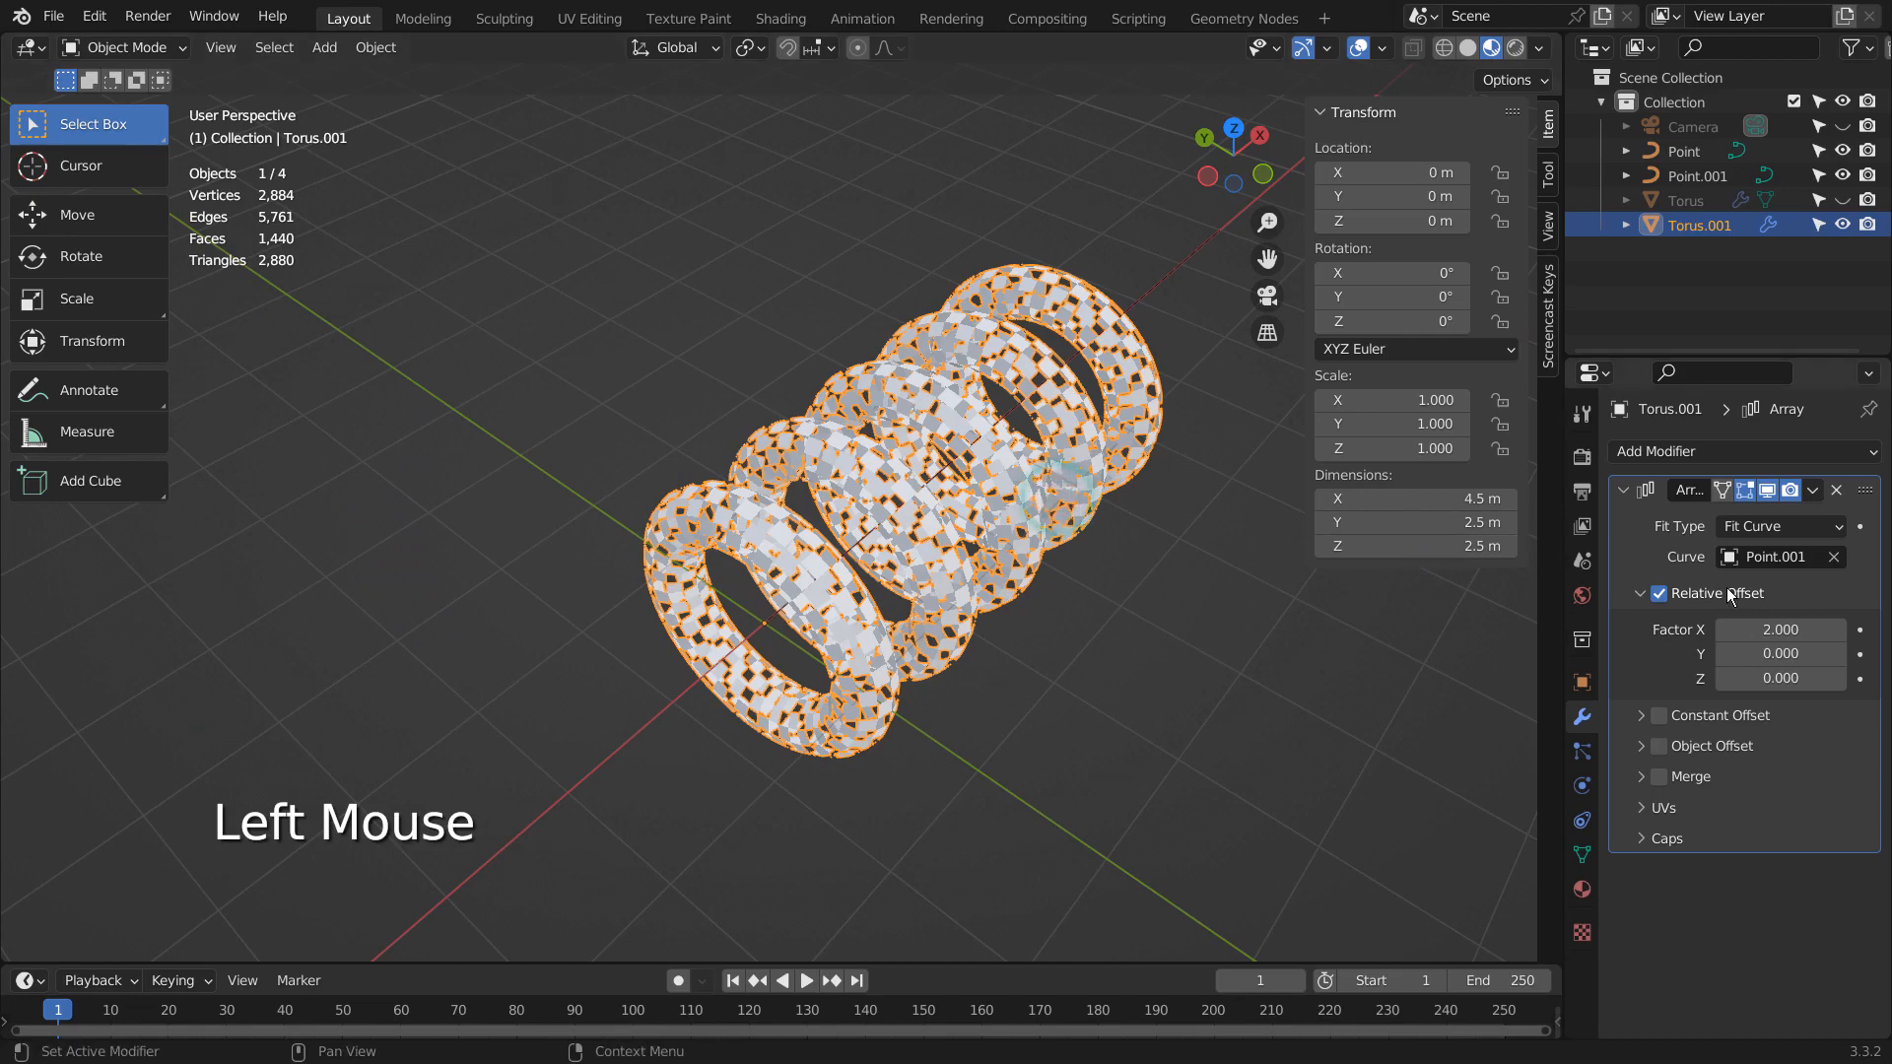
shift+middle_drag(1351, 641, 917, 752)
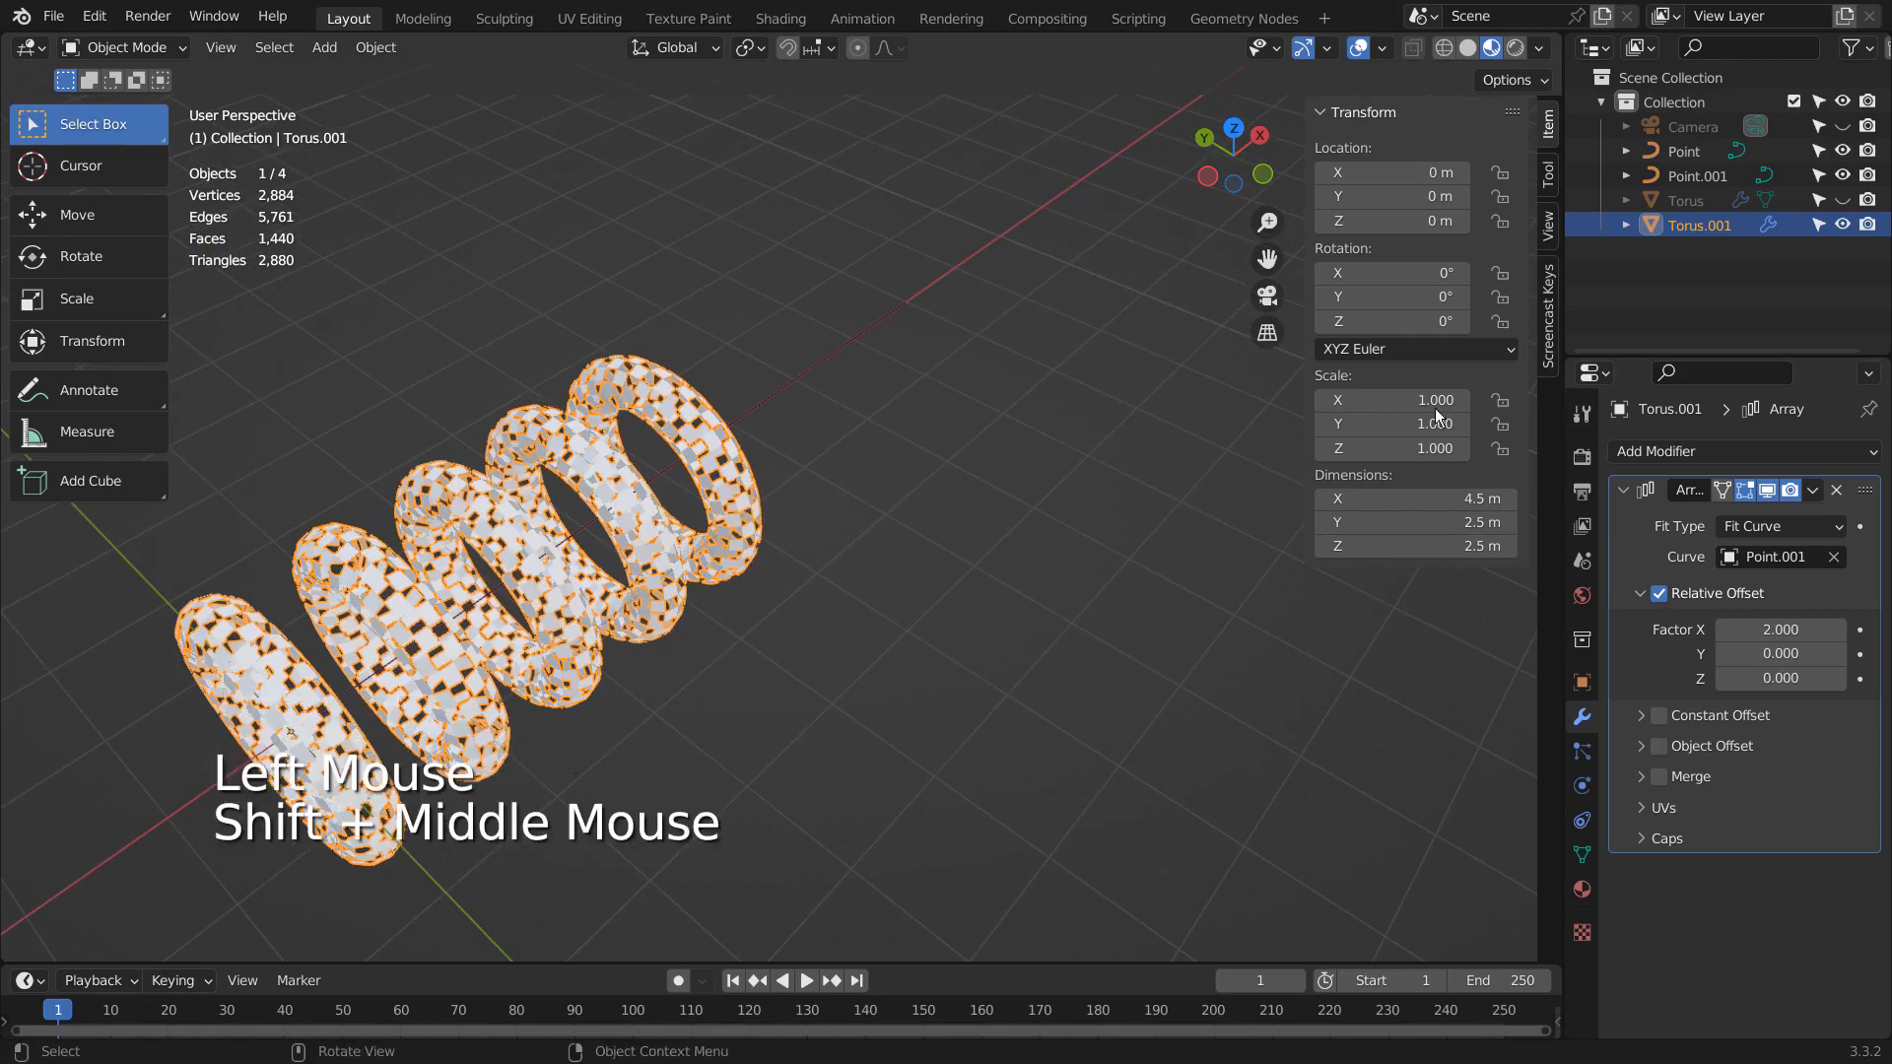
click(1696, 175)
key(Tab)
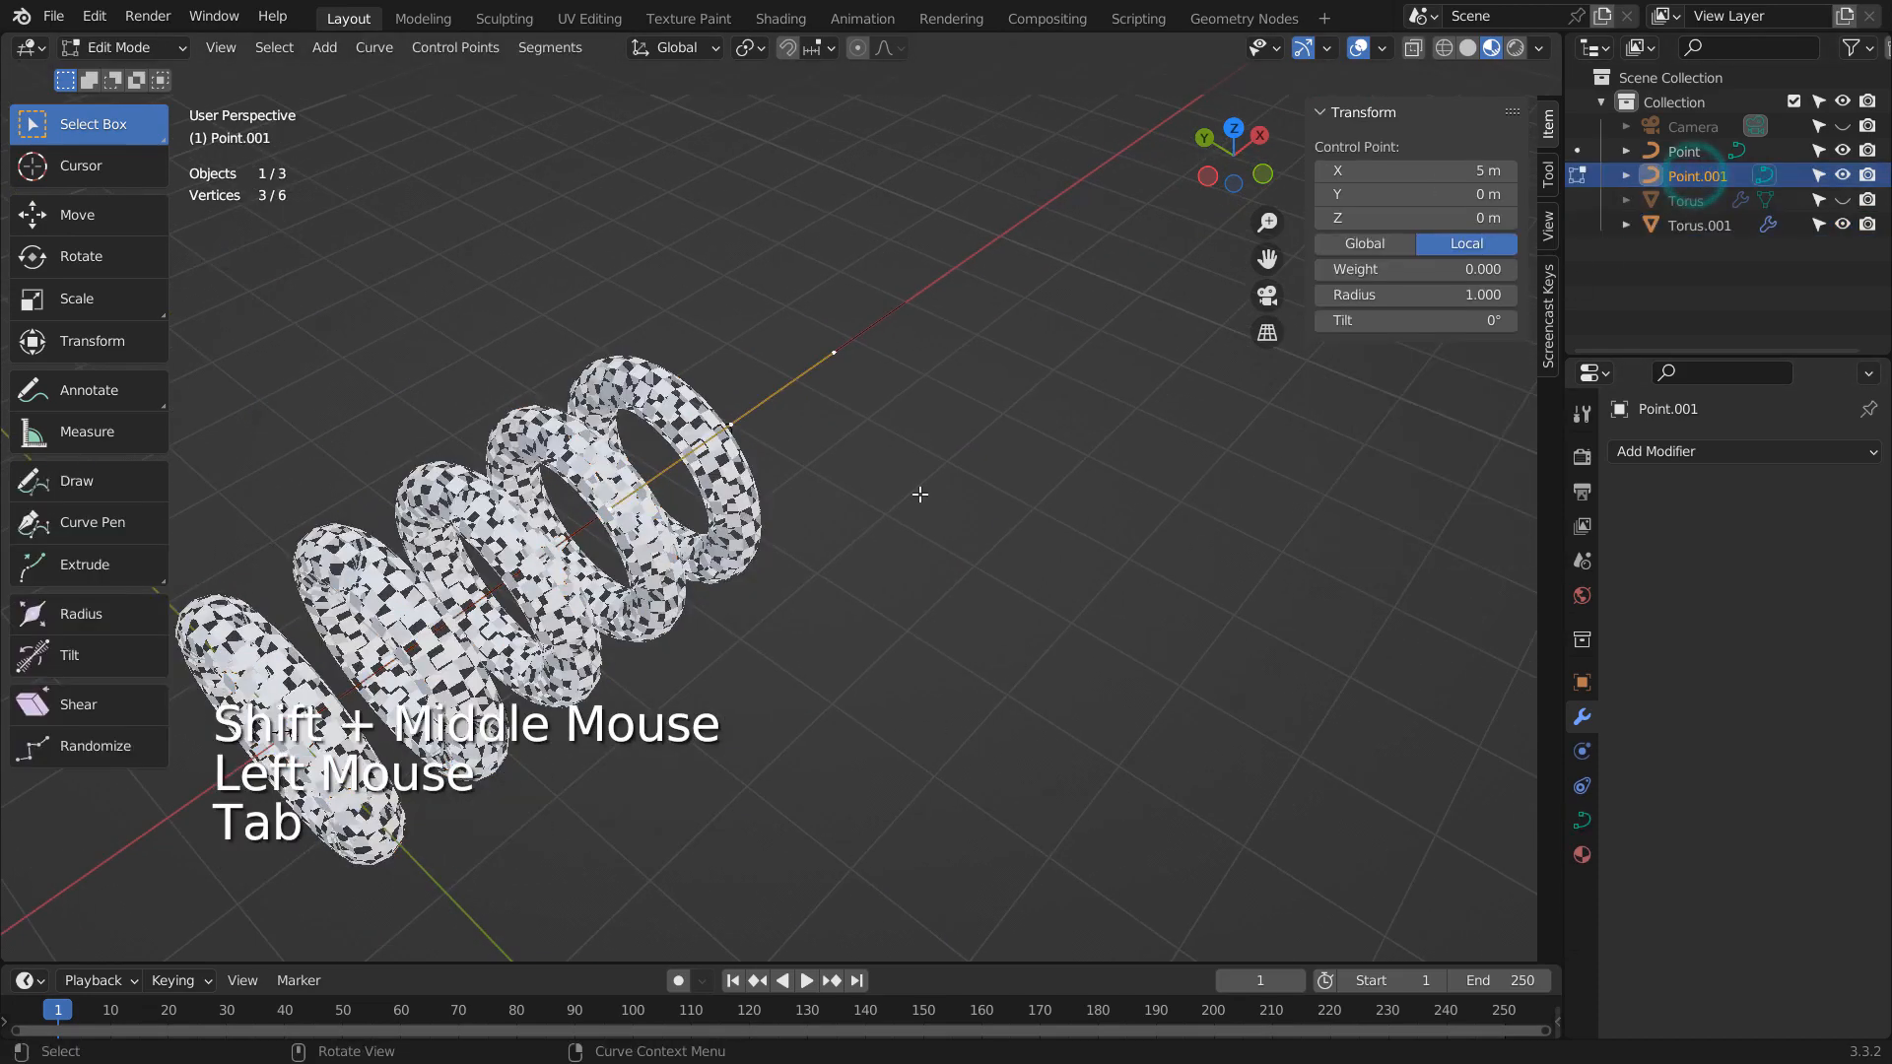
key(g)
key(x)
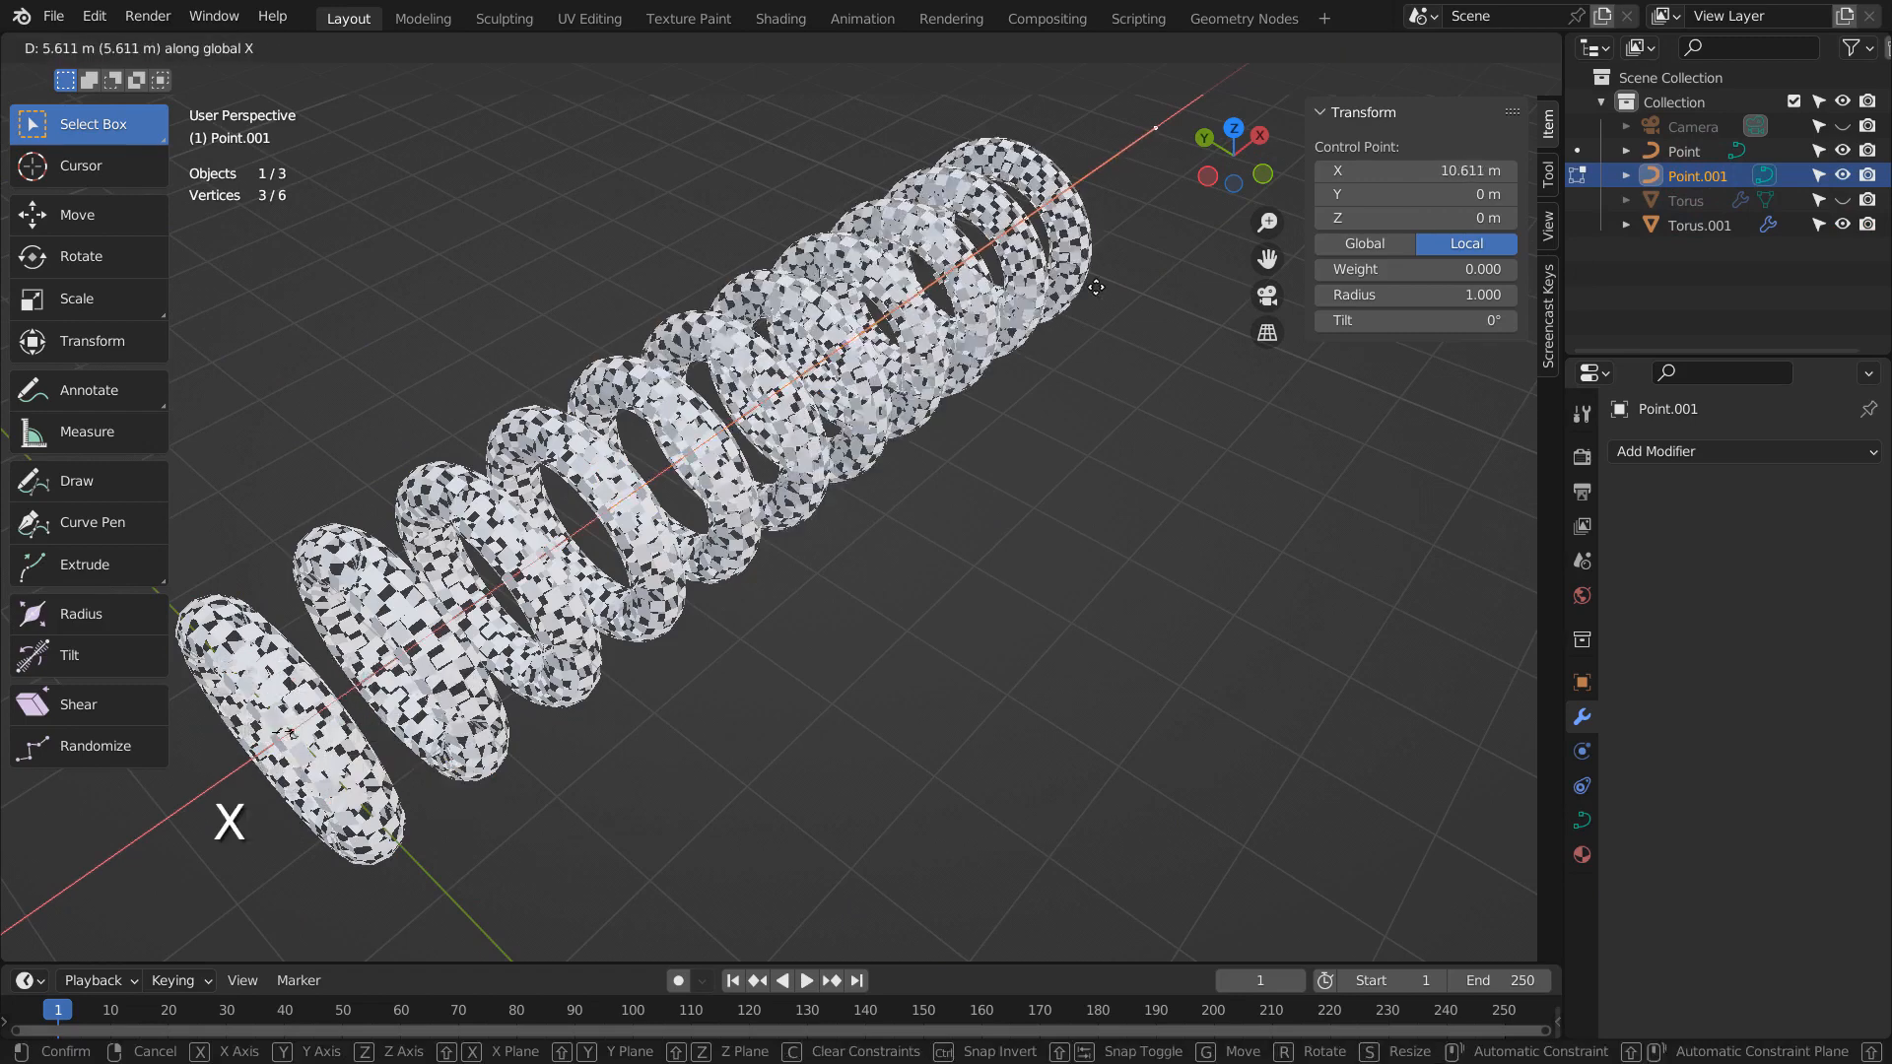
click(886, 404)
key(Tab)
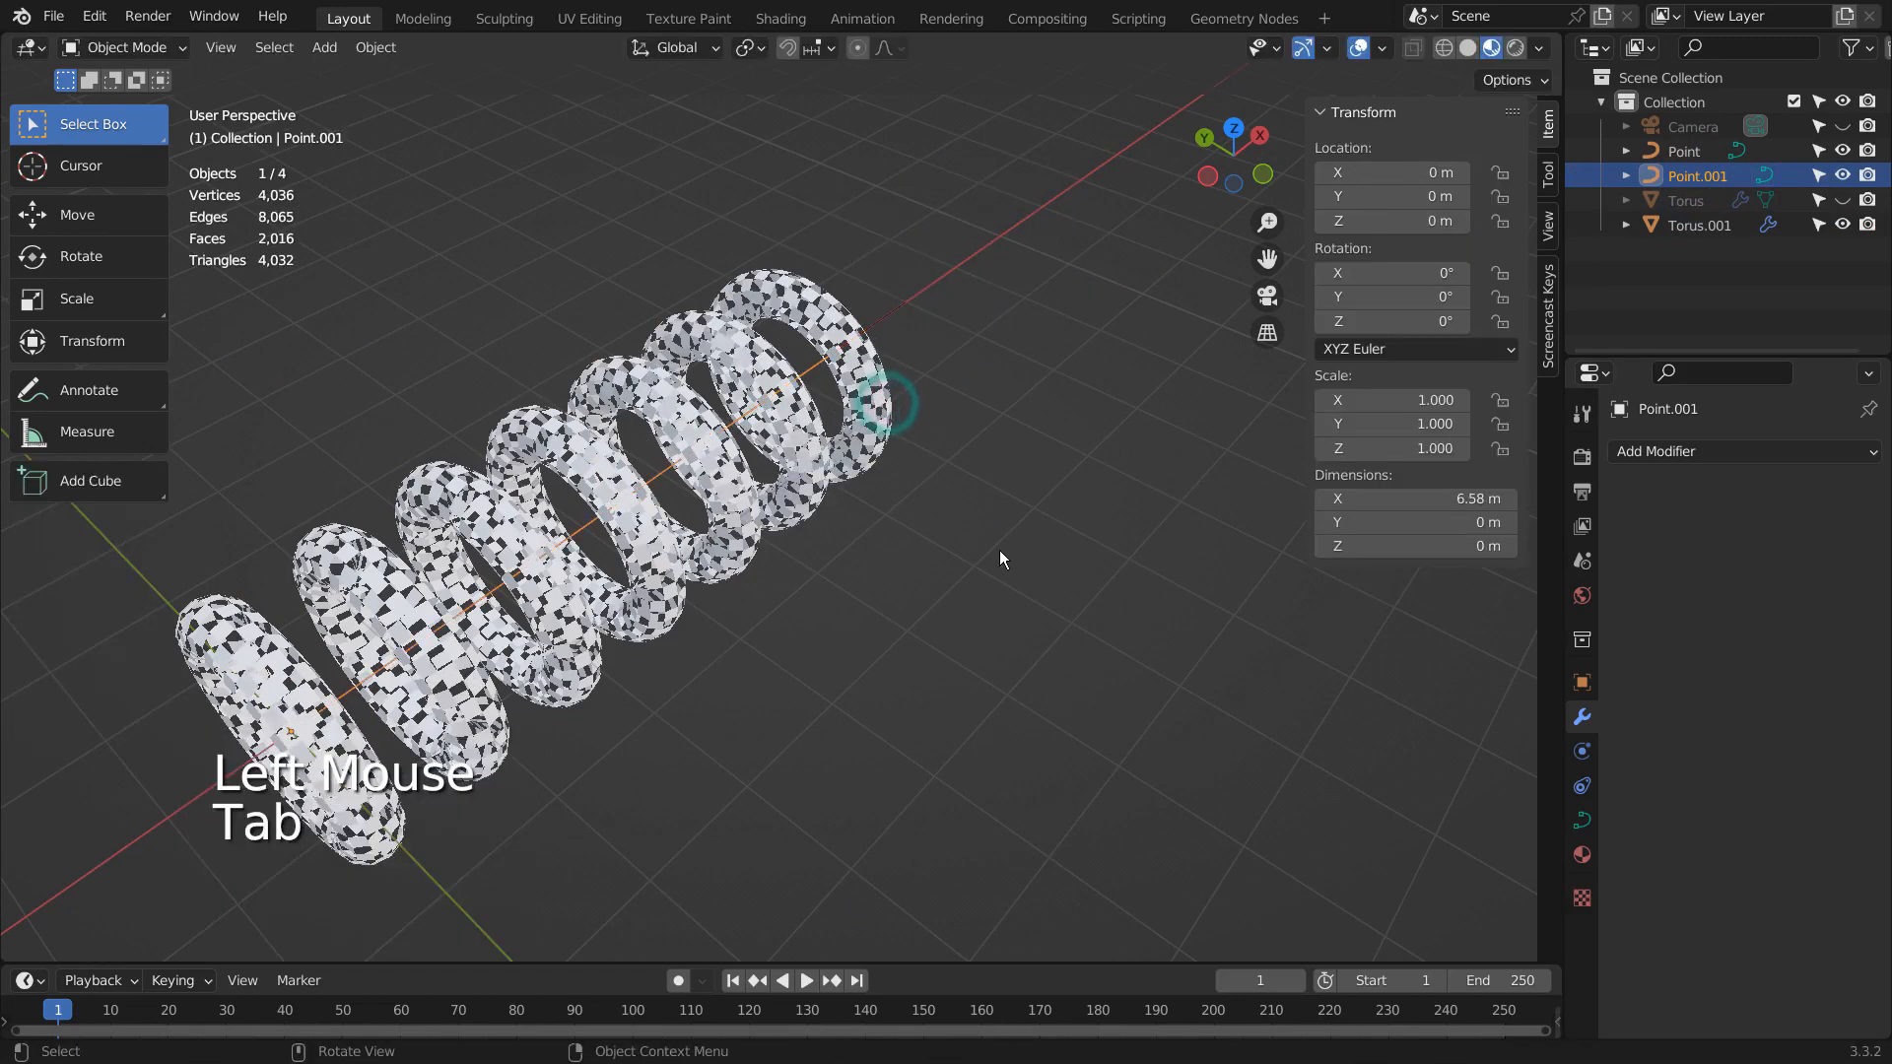
- Add a Solidify modifier to the torus array and set its thickness to 0.03 m
mouse_move(999, 550)
shift+middle_down()
mouse_move(1115, 561)
mouse_move(1072, 627)
mouse_move(1005, 576)
shift+middle_up()
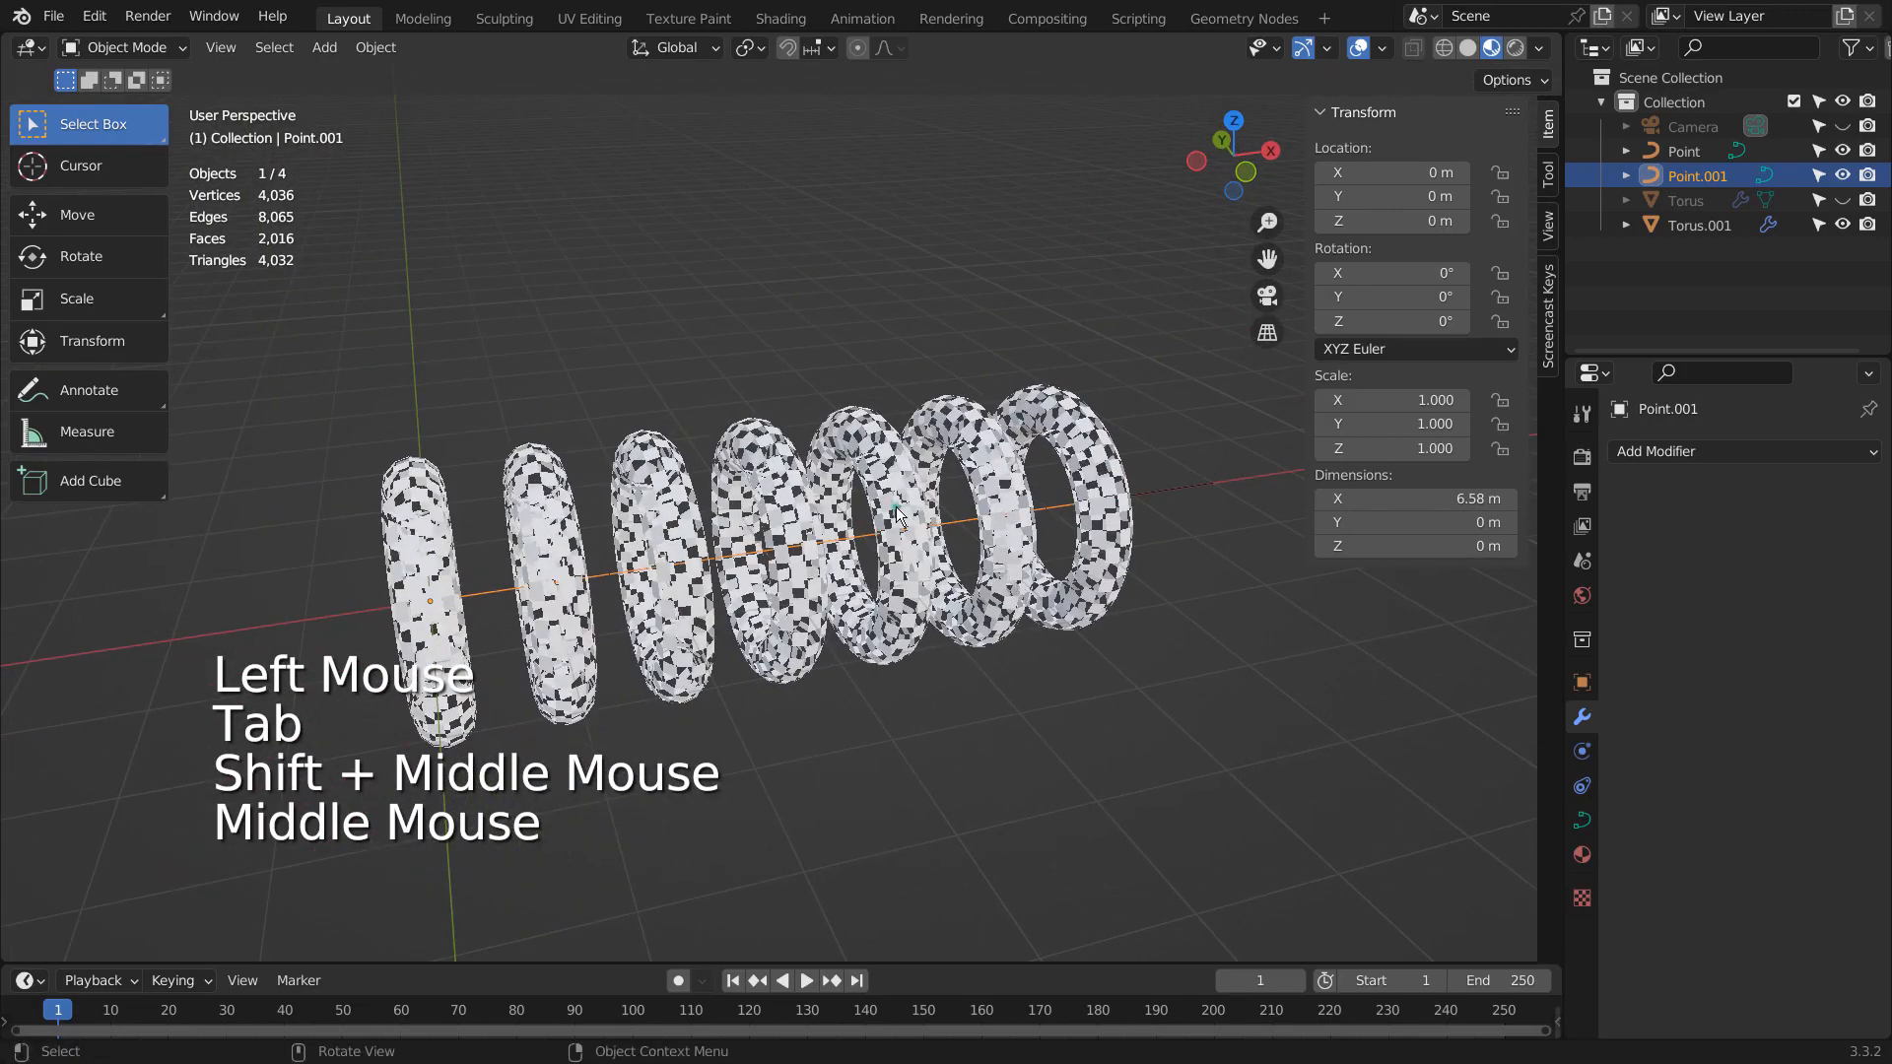
click(907, 510)
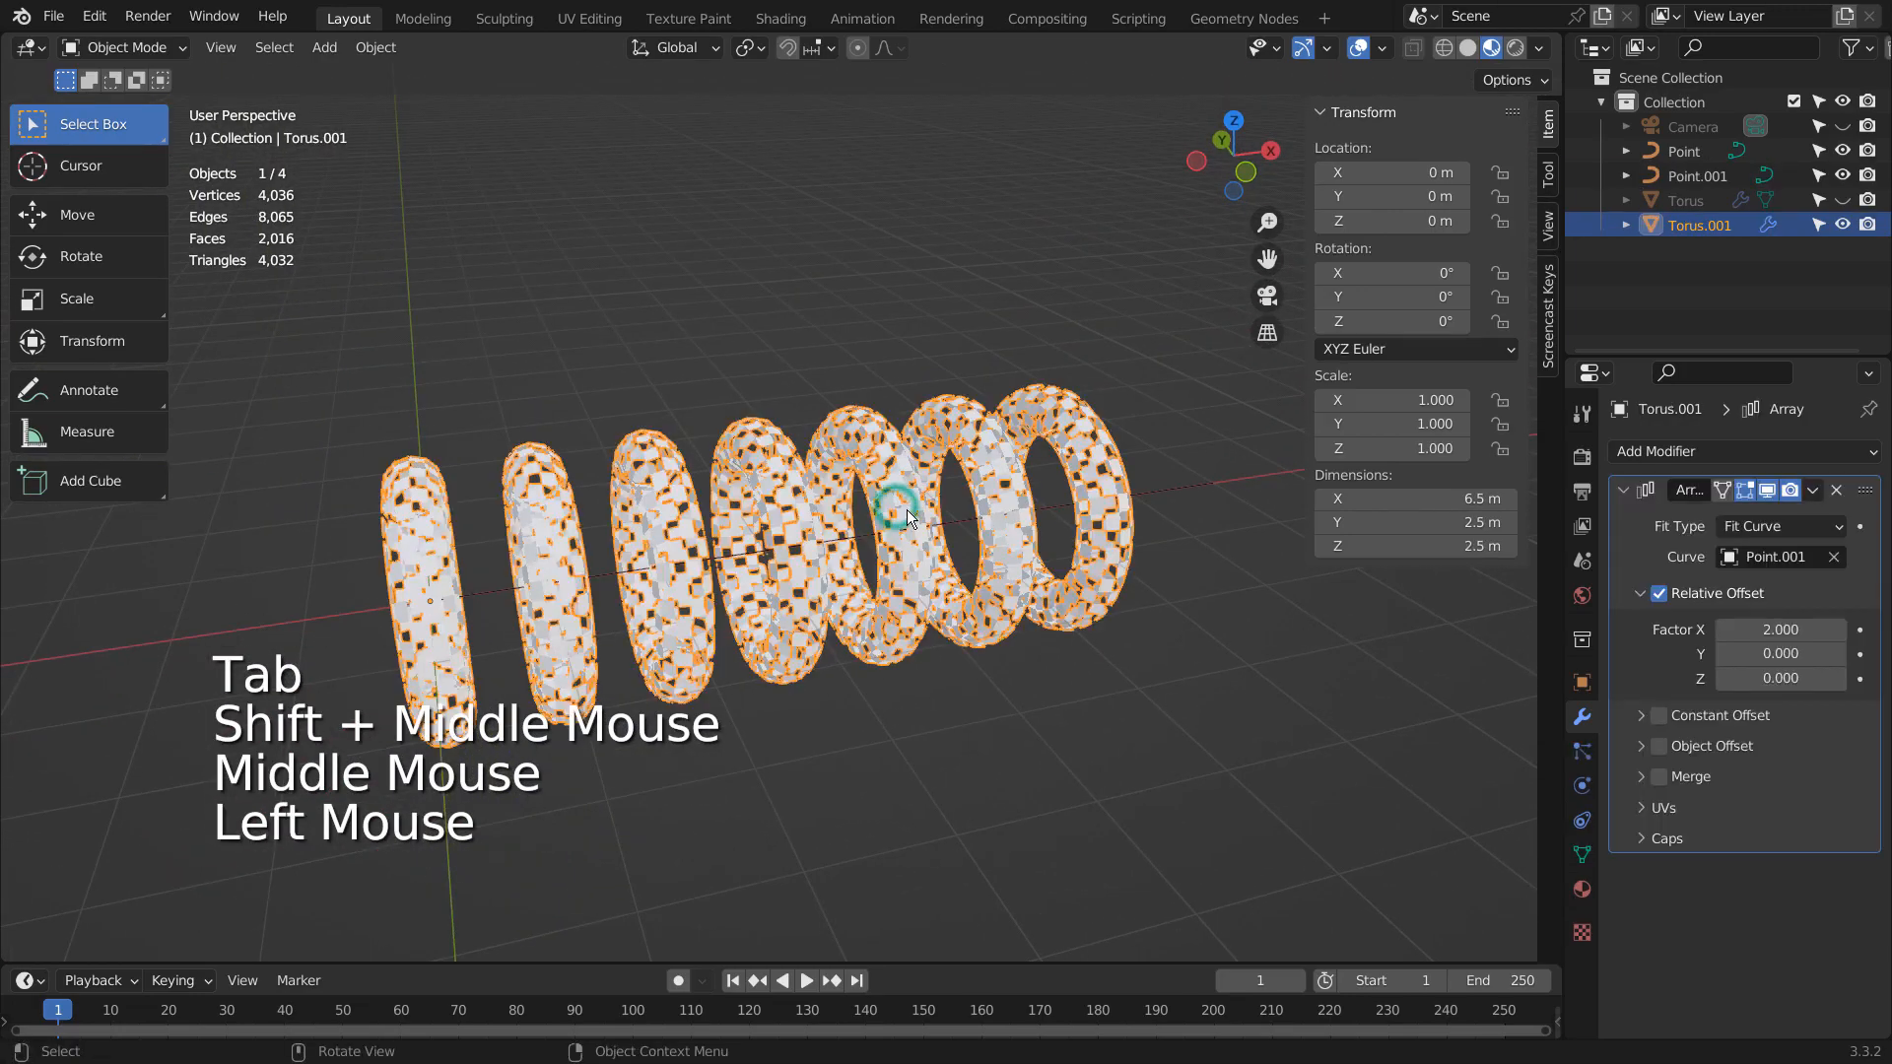
click(1757, 455)
click(1422, 865)
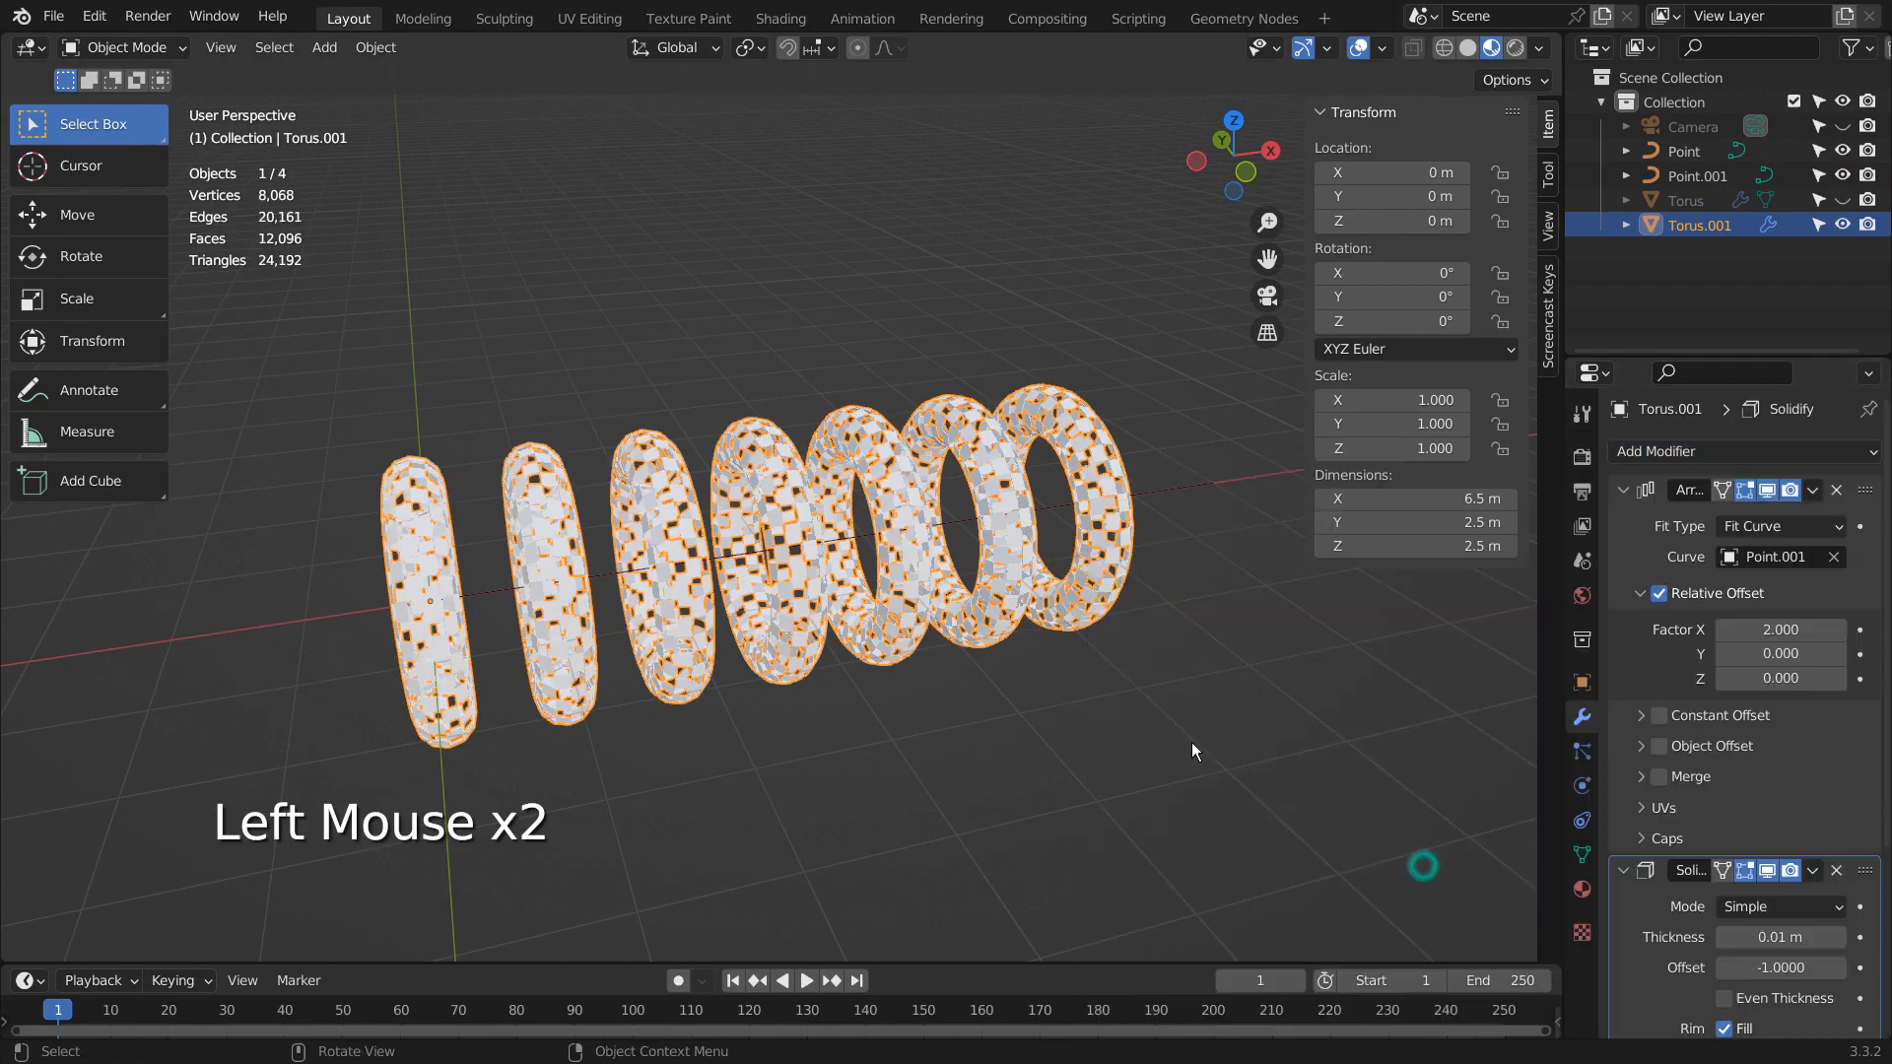
scroll(770, 601, up, 3)
middle_drag(770, 601, 887, 591)
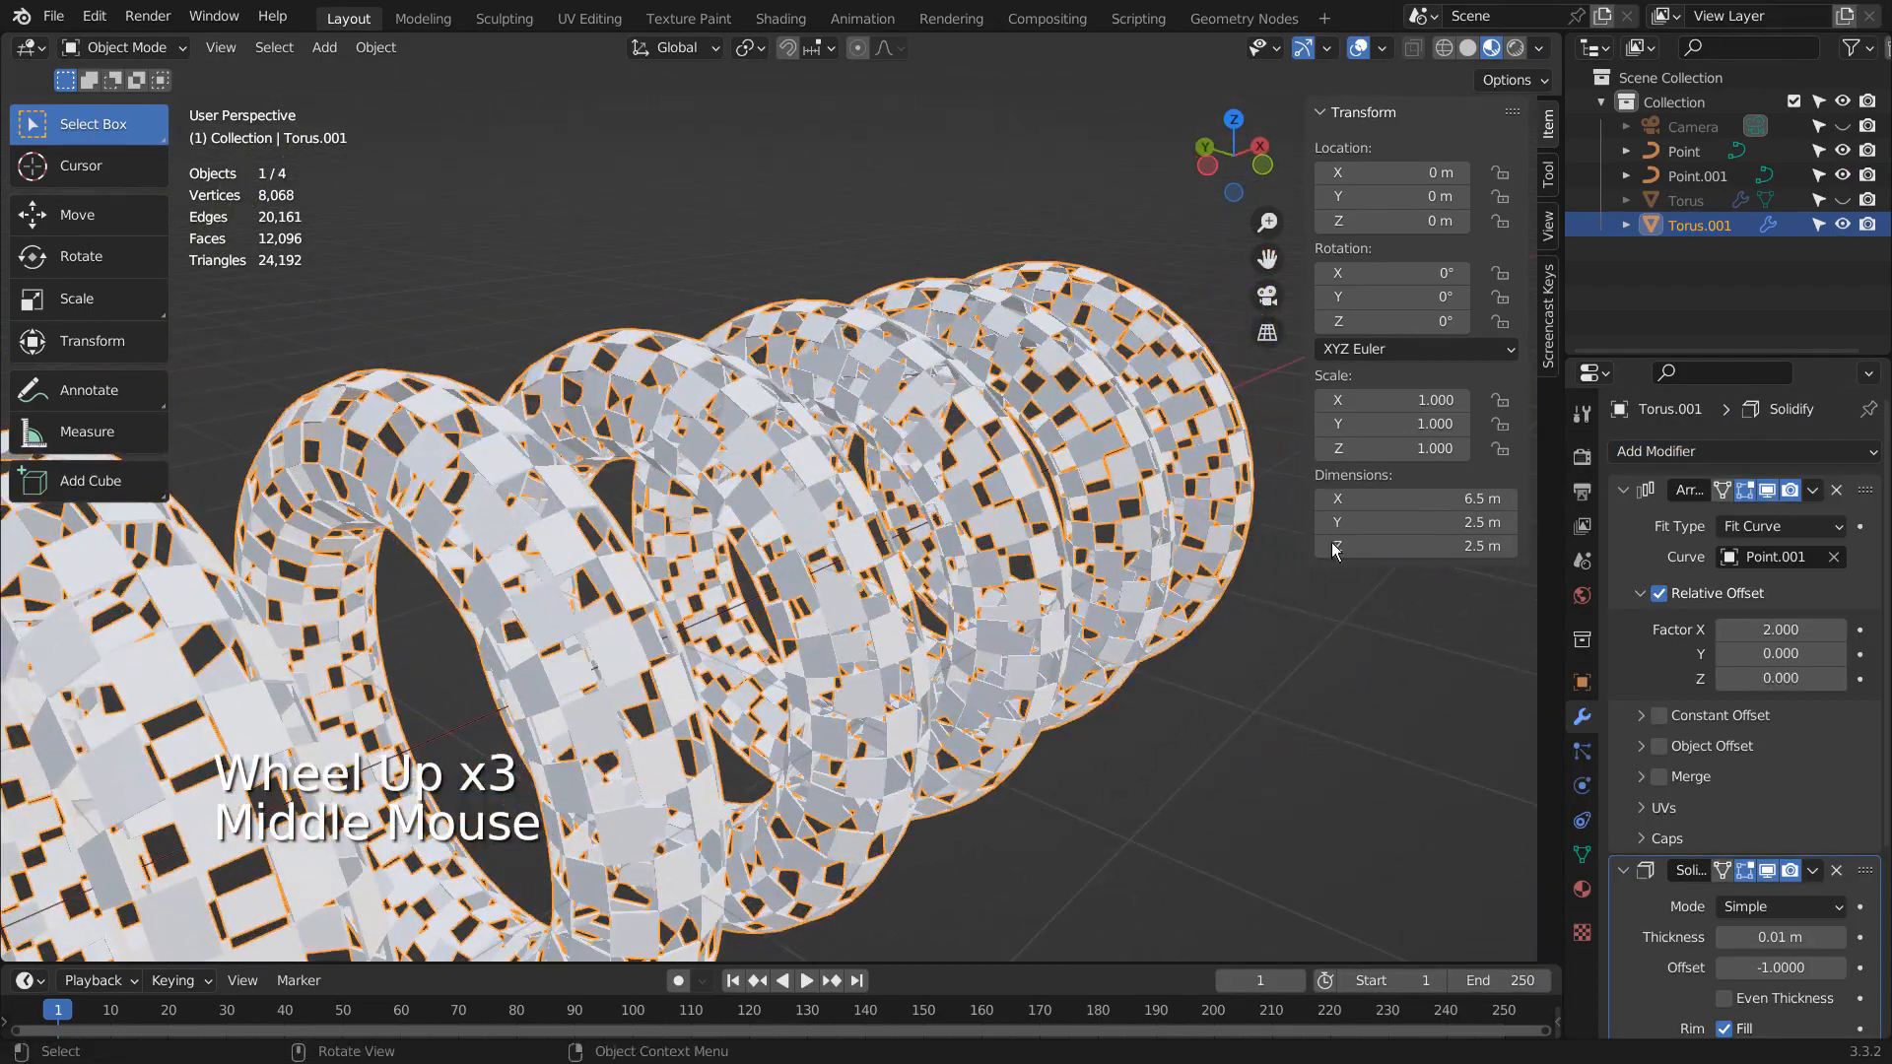
click(1774, 937)
mouse_move(1773, 937)
mouse_down()
mouse_move(1817, 937)
mouse_move(1796, 937)
mouse_up()
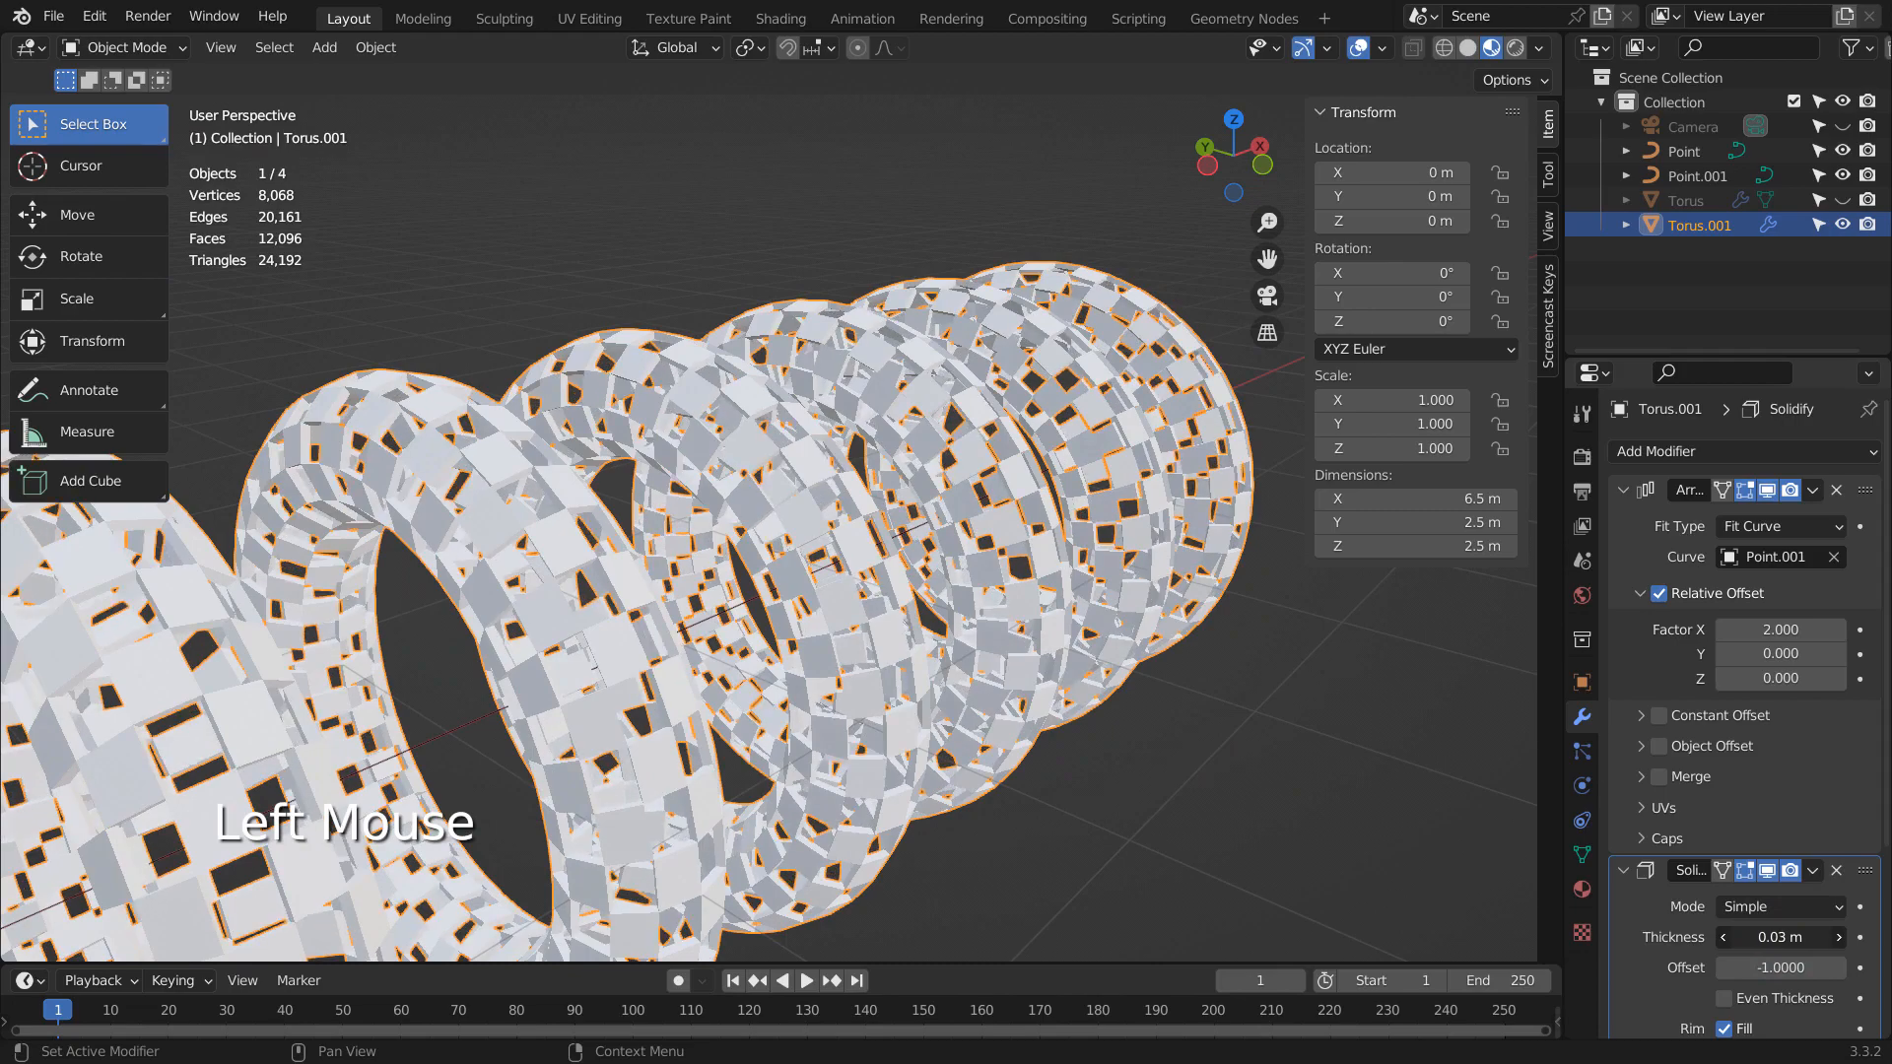
- In the Shading workspace, turn on the viewport overlays and assign the existing Material to the torus array
middle_drag(1076, 739, 808, 512)
click(1031, 825)
scroll(1031, 825, down, 1)
scroll(1031, 825, down, 1)
click(771, 464)
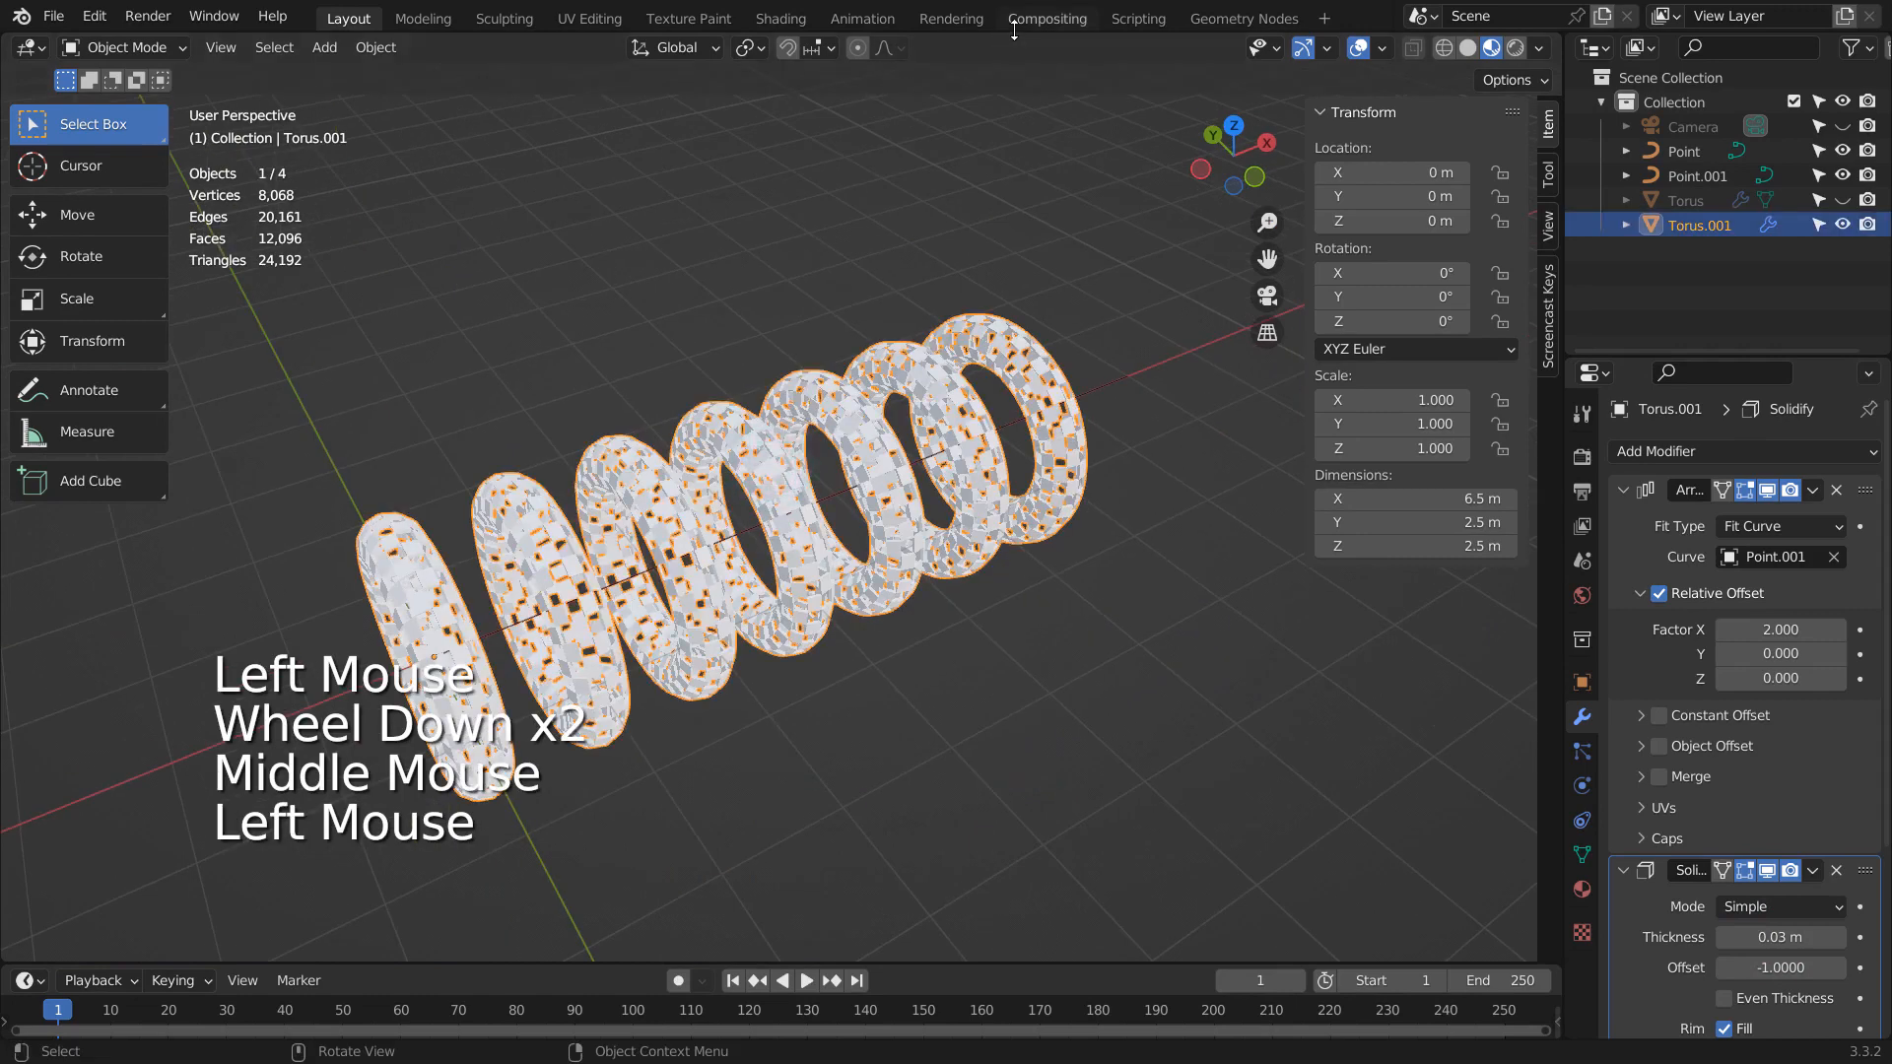
click(806, 19)
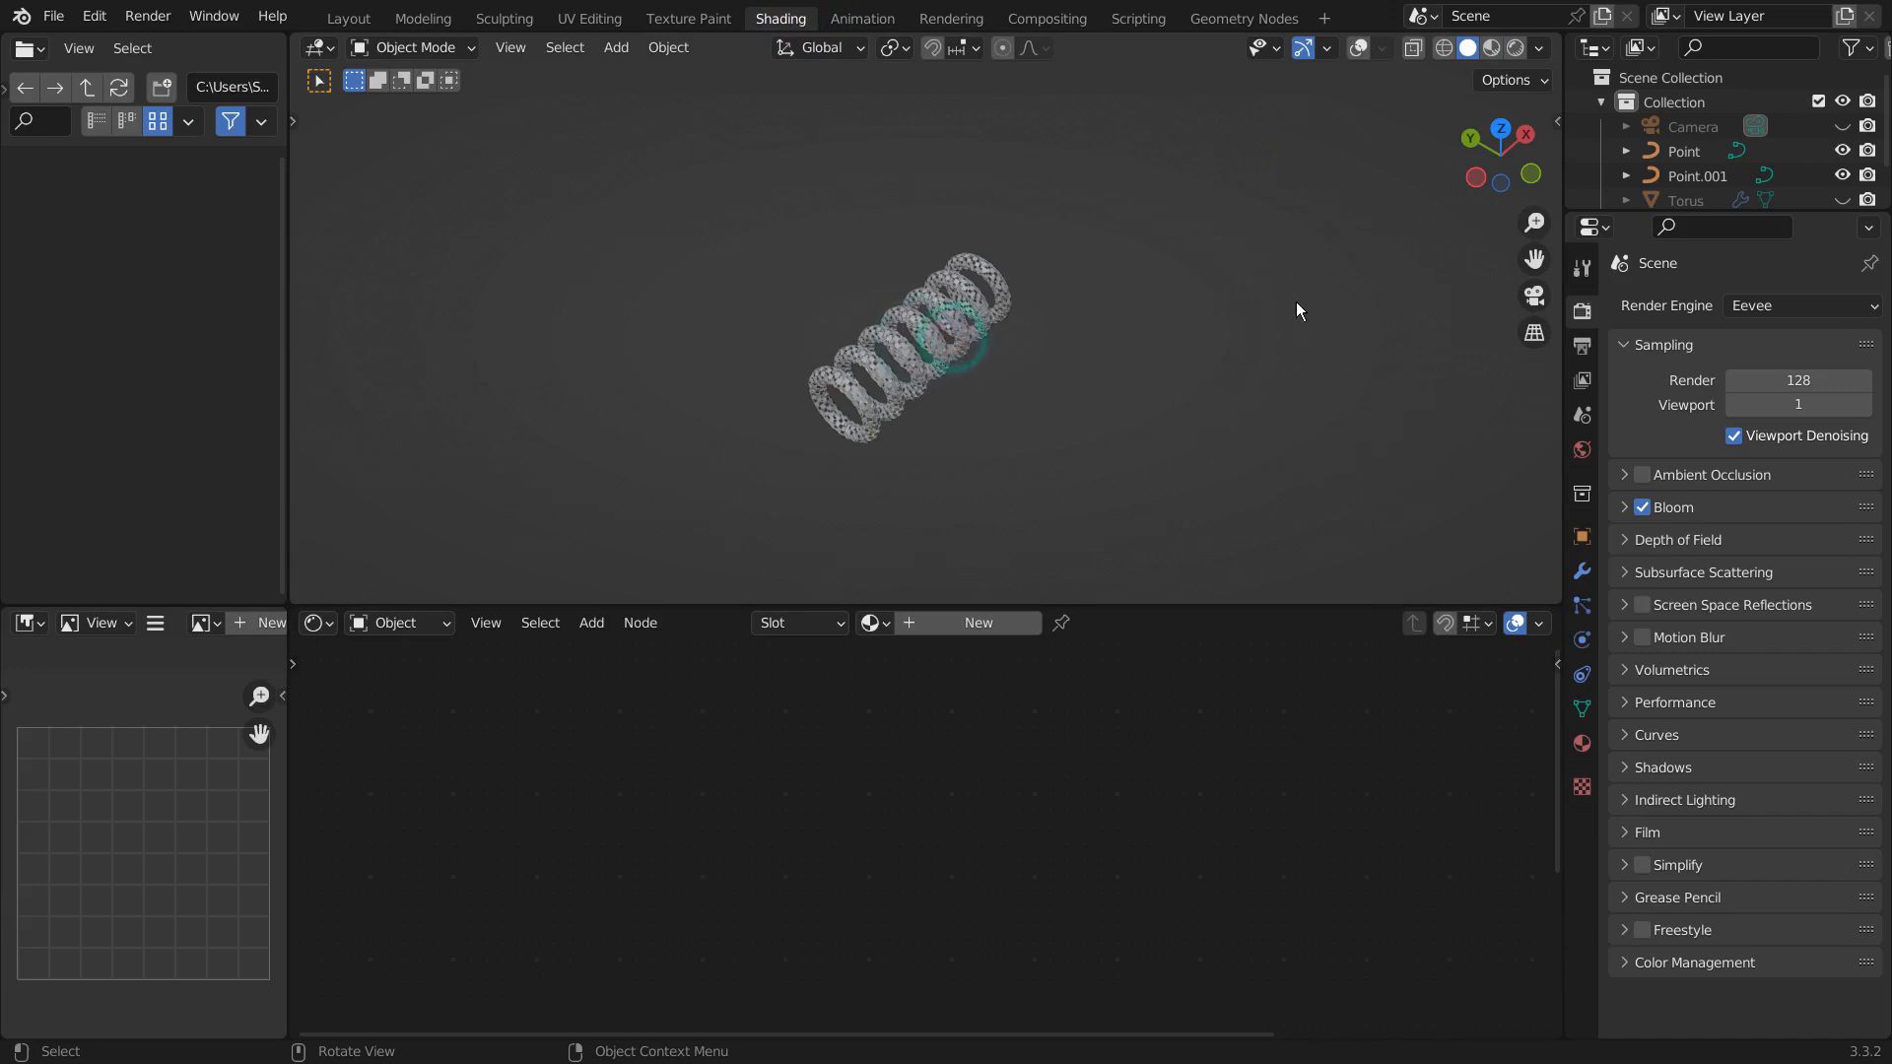
click(1368, 47)
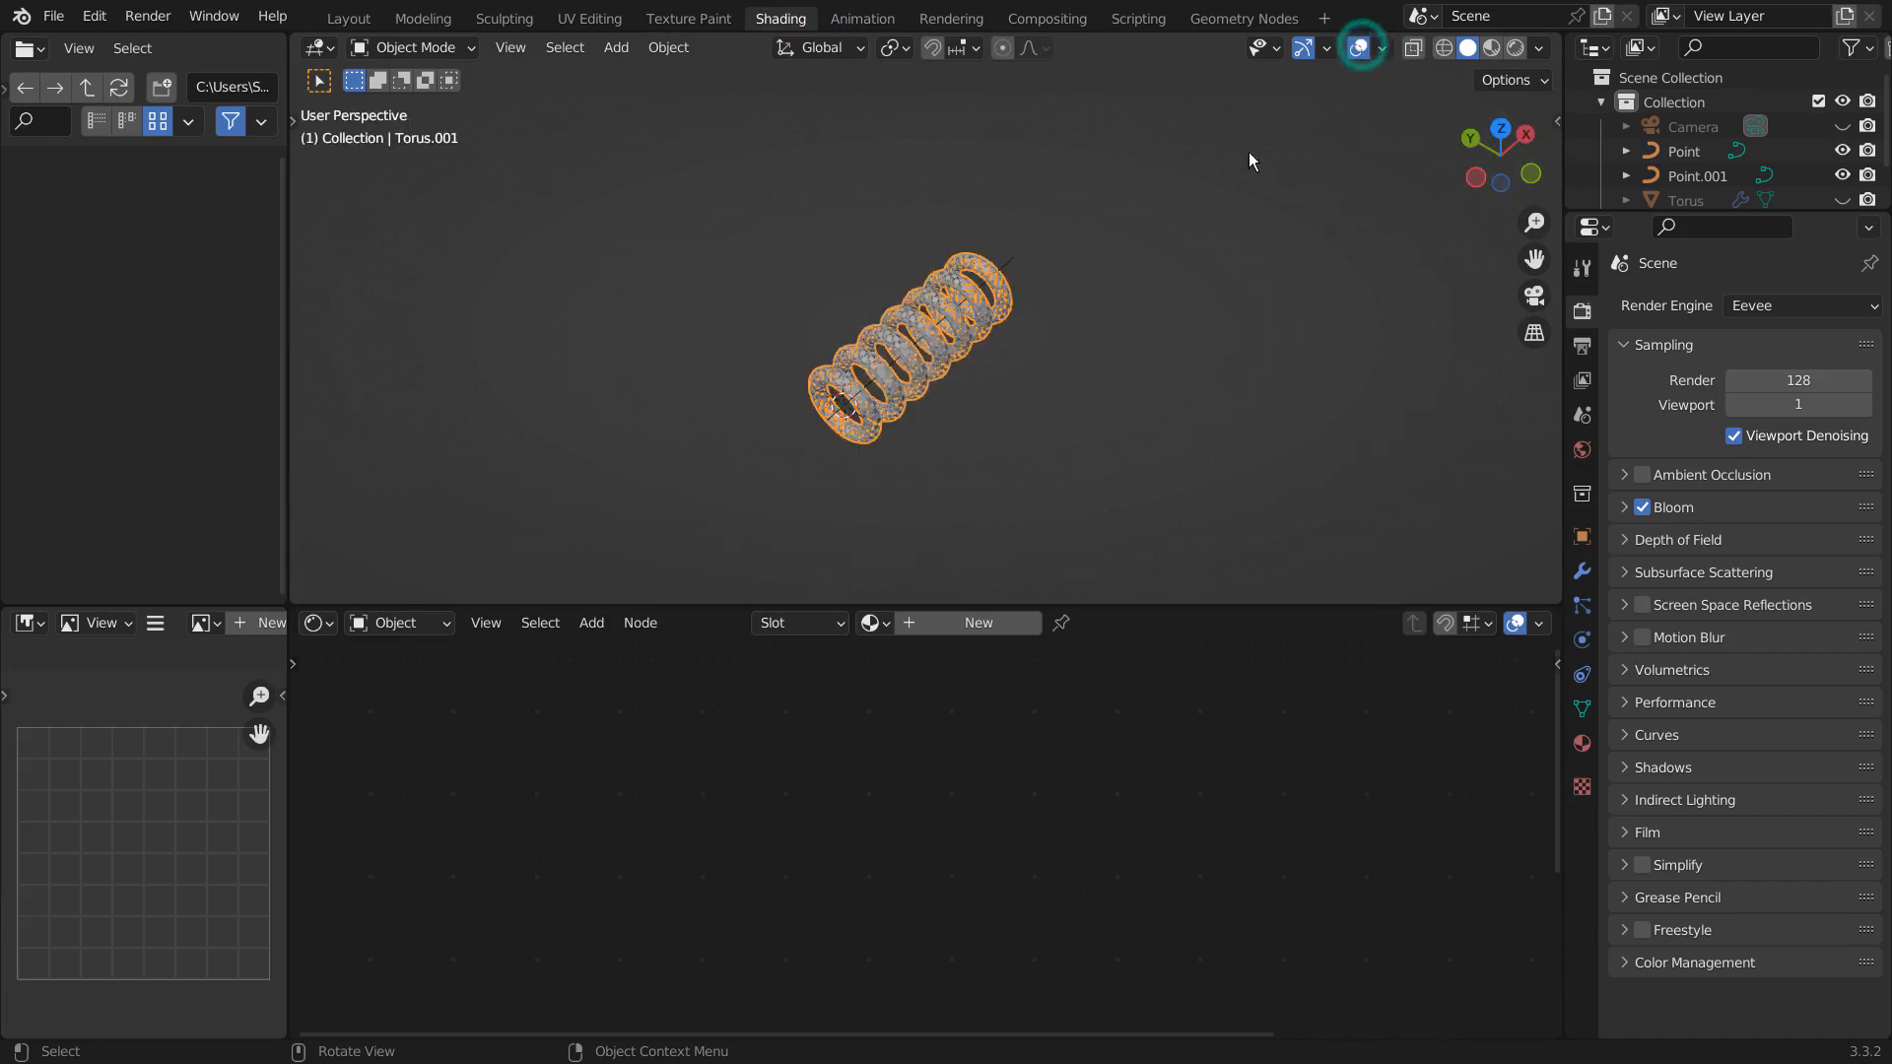
click(873, 624)
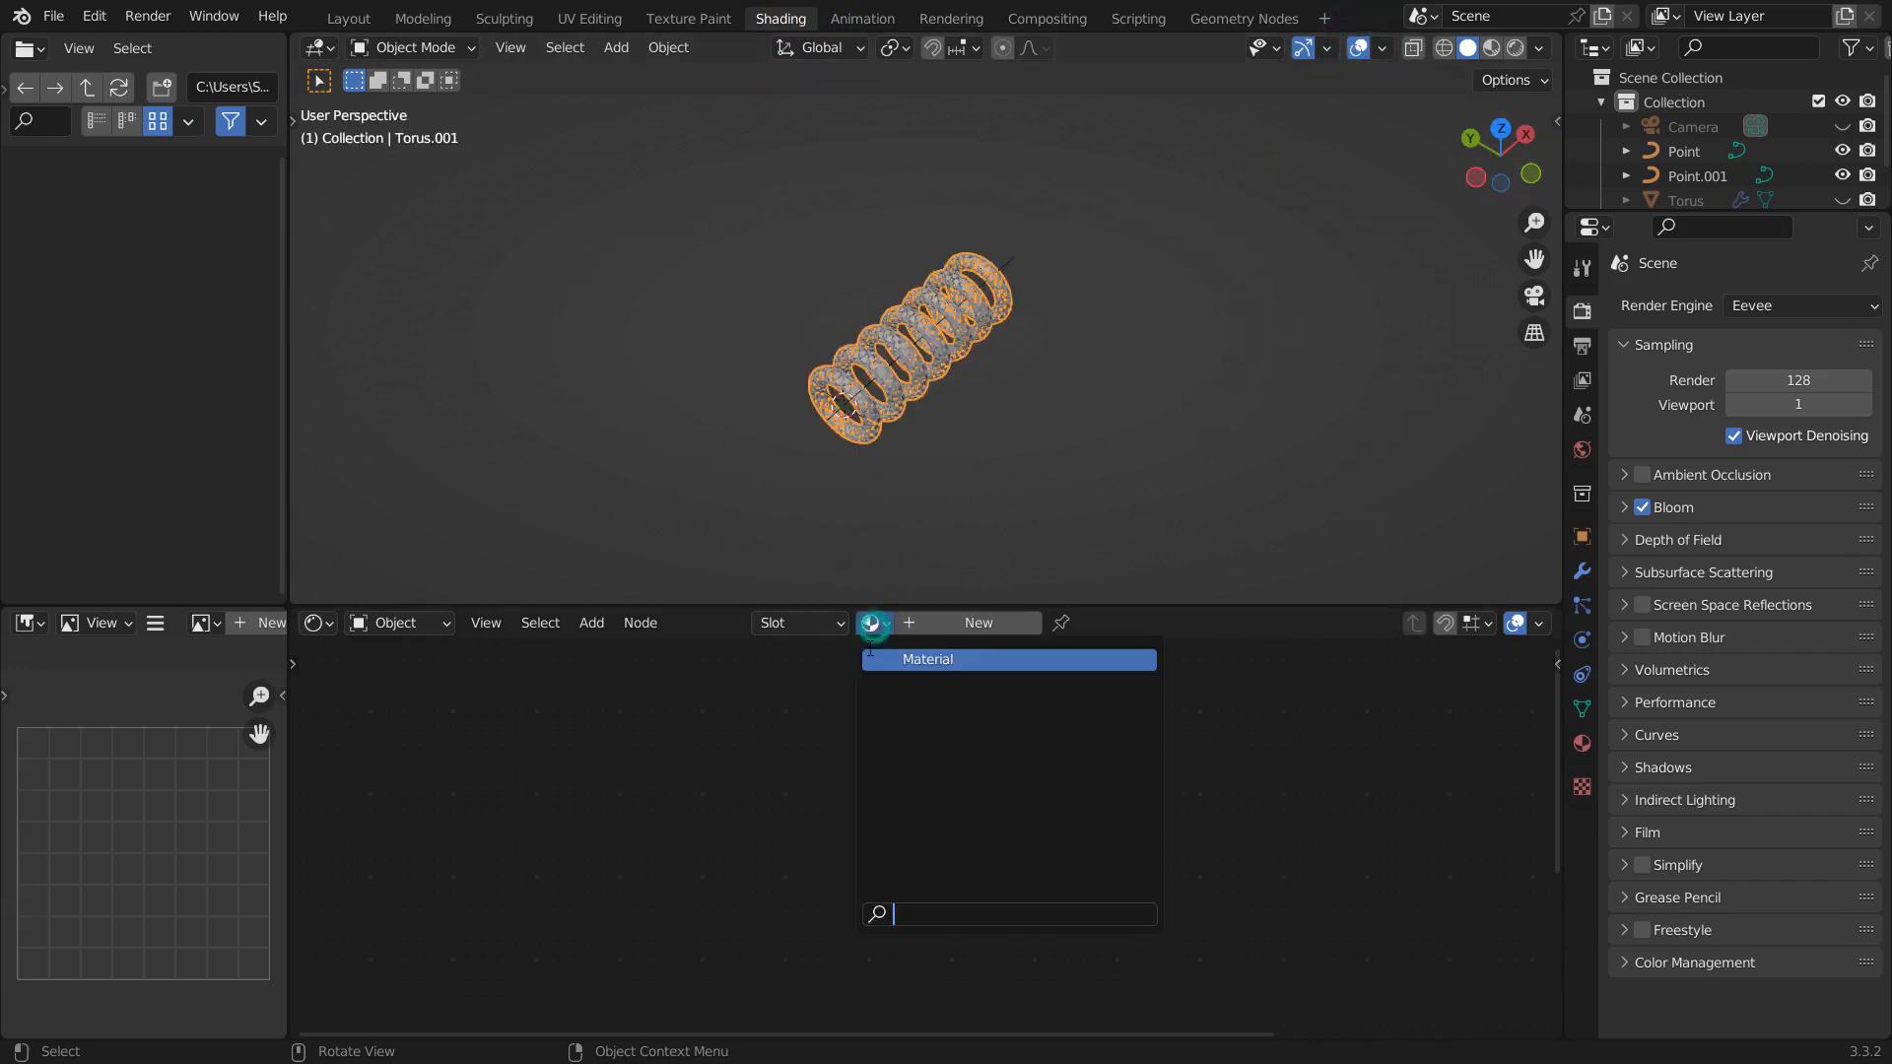
key(Return)
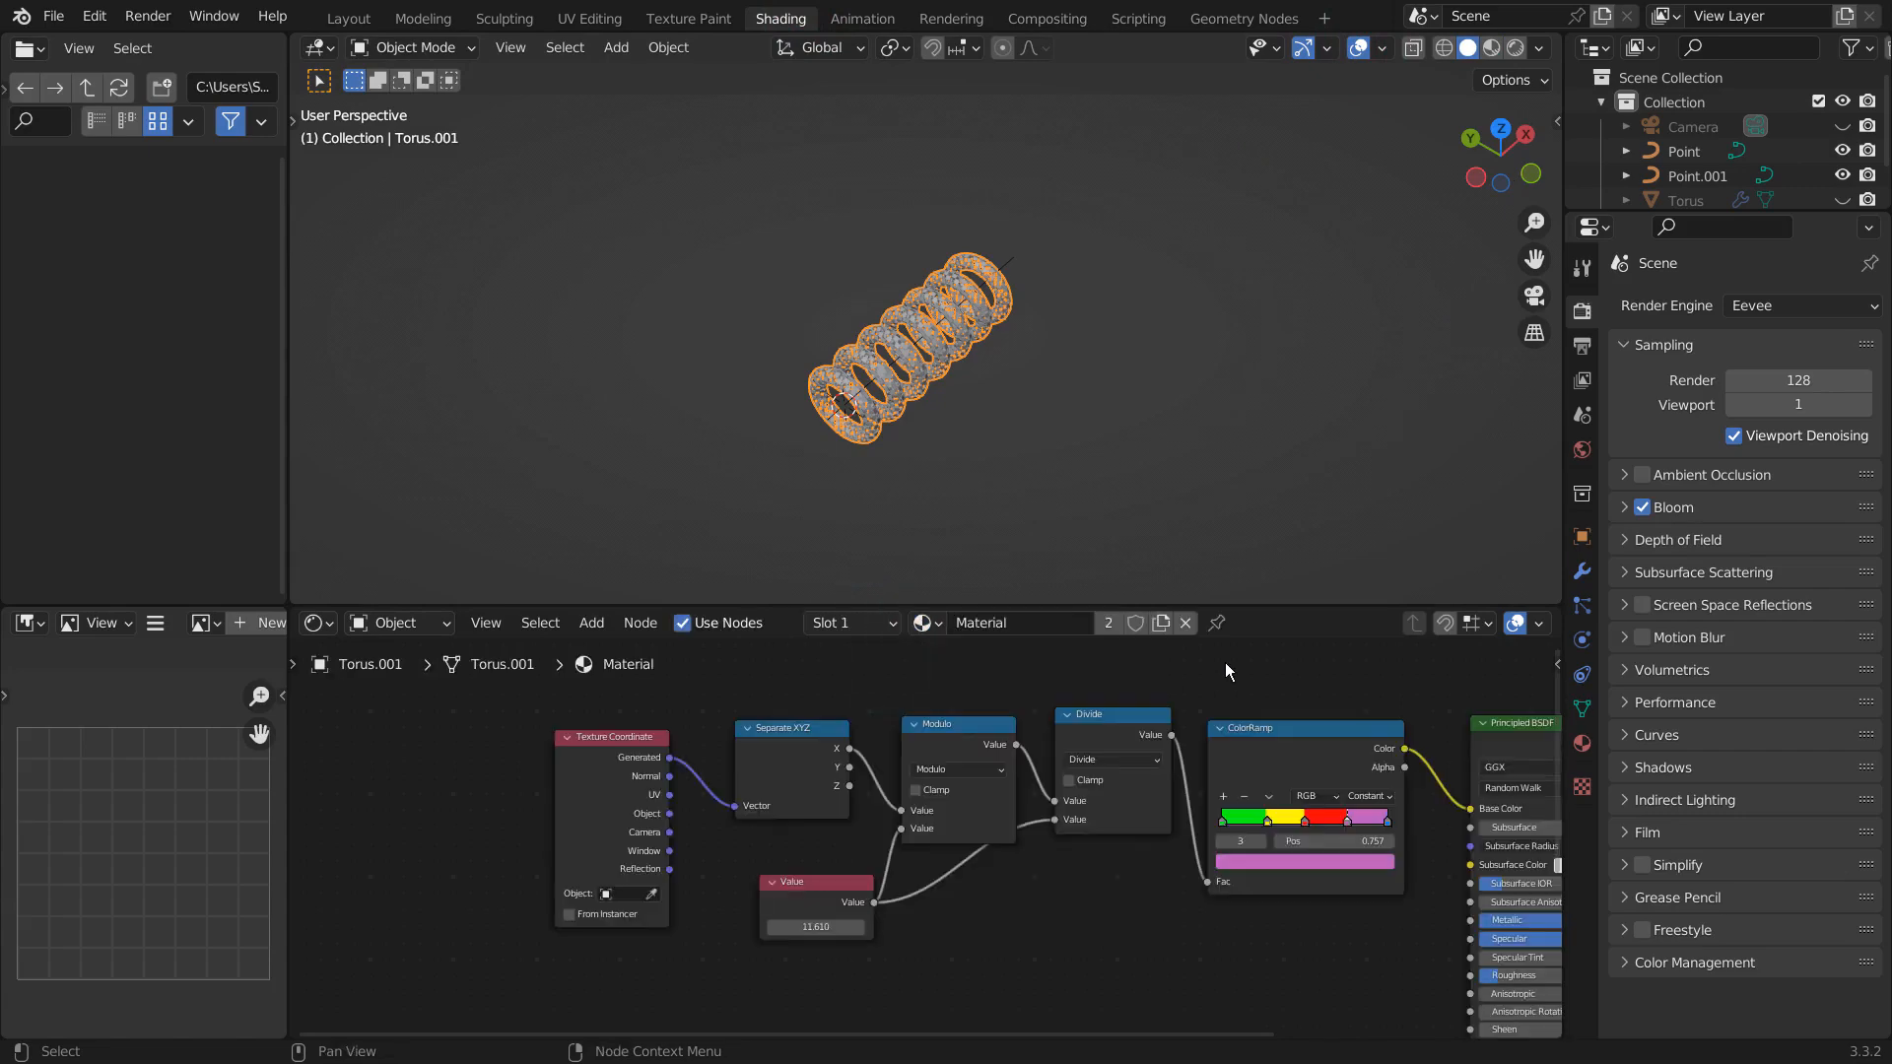
- Switch the 3D viewport to Material Preview shading and view the torus array from a different angle
scroll(1054, 453, up, 5)
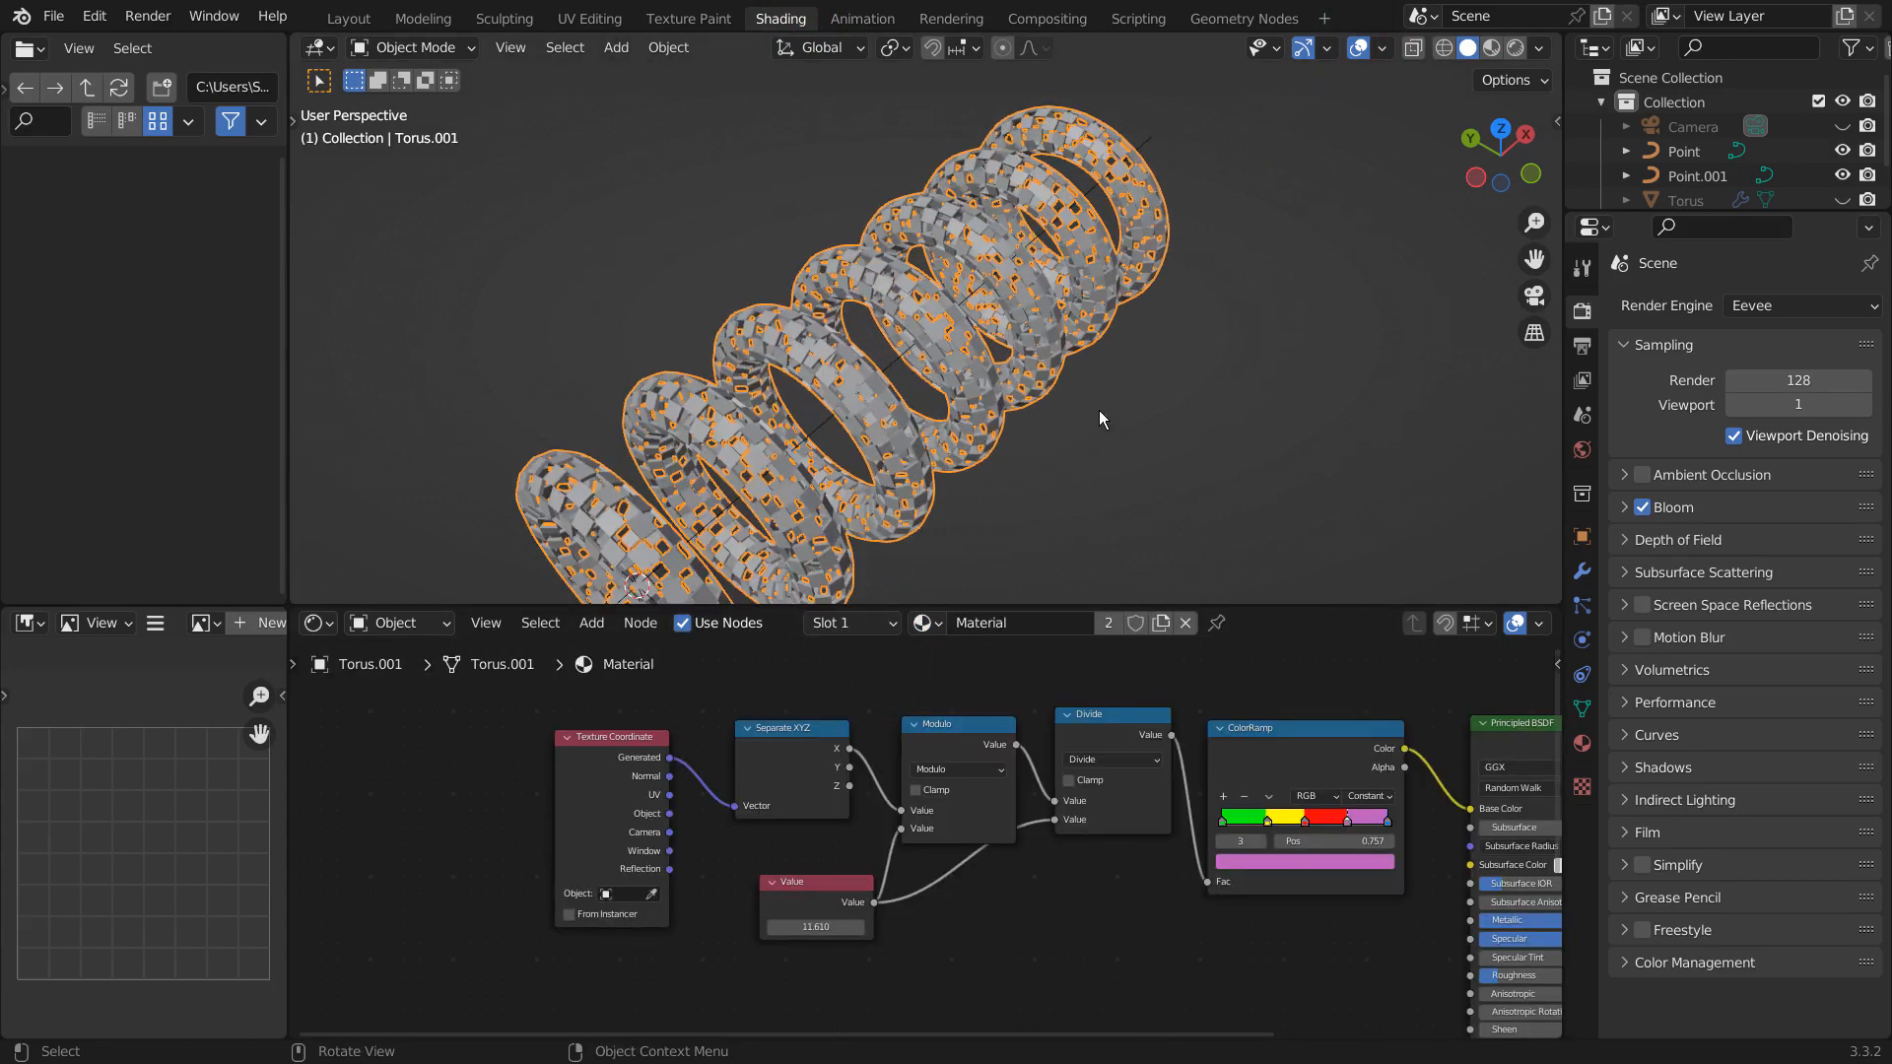
click(1492, 50)
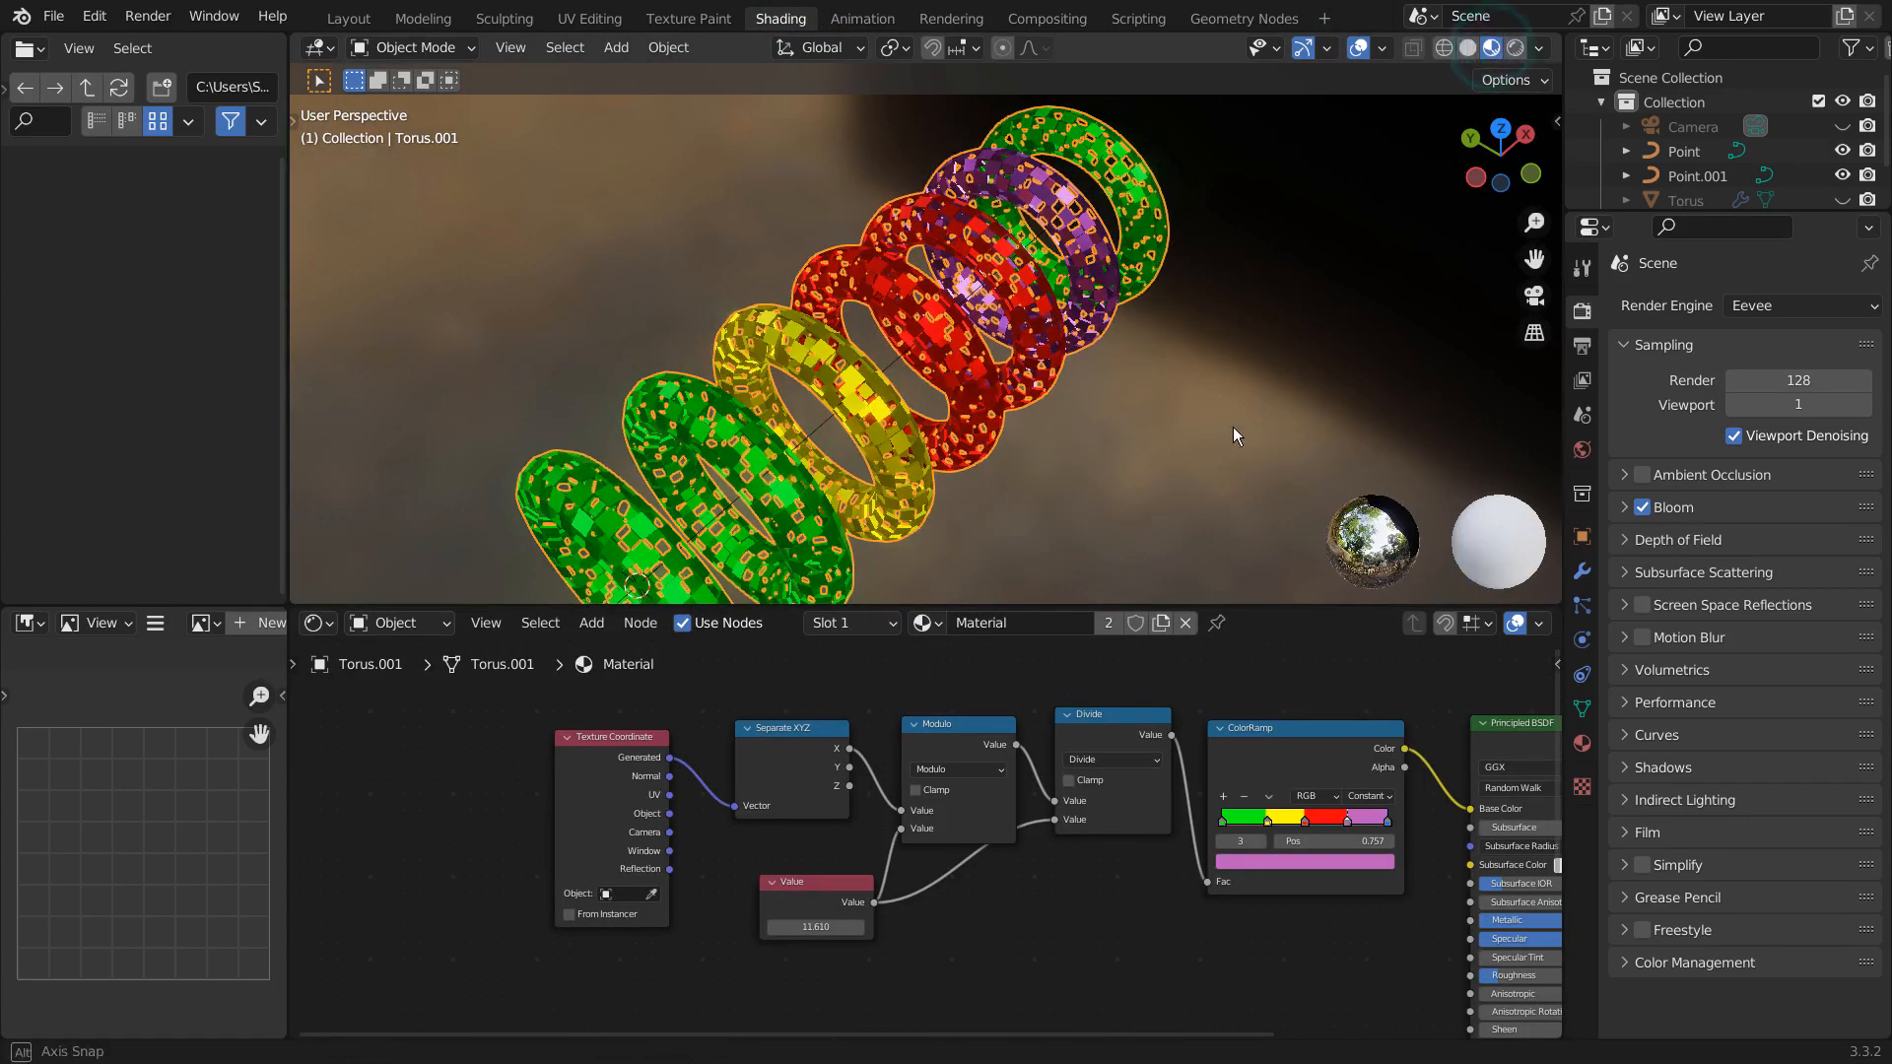
mouse_move(1233, 427)
middle_down()
mouse_move(1225, 383)
mouse_move(1023, 398)
mouse_move(937, 353)
mouse_move(1043, 344)
mouse_move(999, 345)
middle_up()
click(925, 331)
click(920, 335)
click(1021, 510)
- Maximize the shader editor, move the Value and Divide nodes lower in the node tree, and restore the editor size
key(ctrl+space)
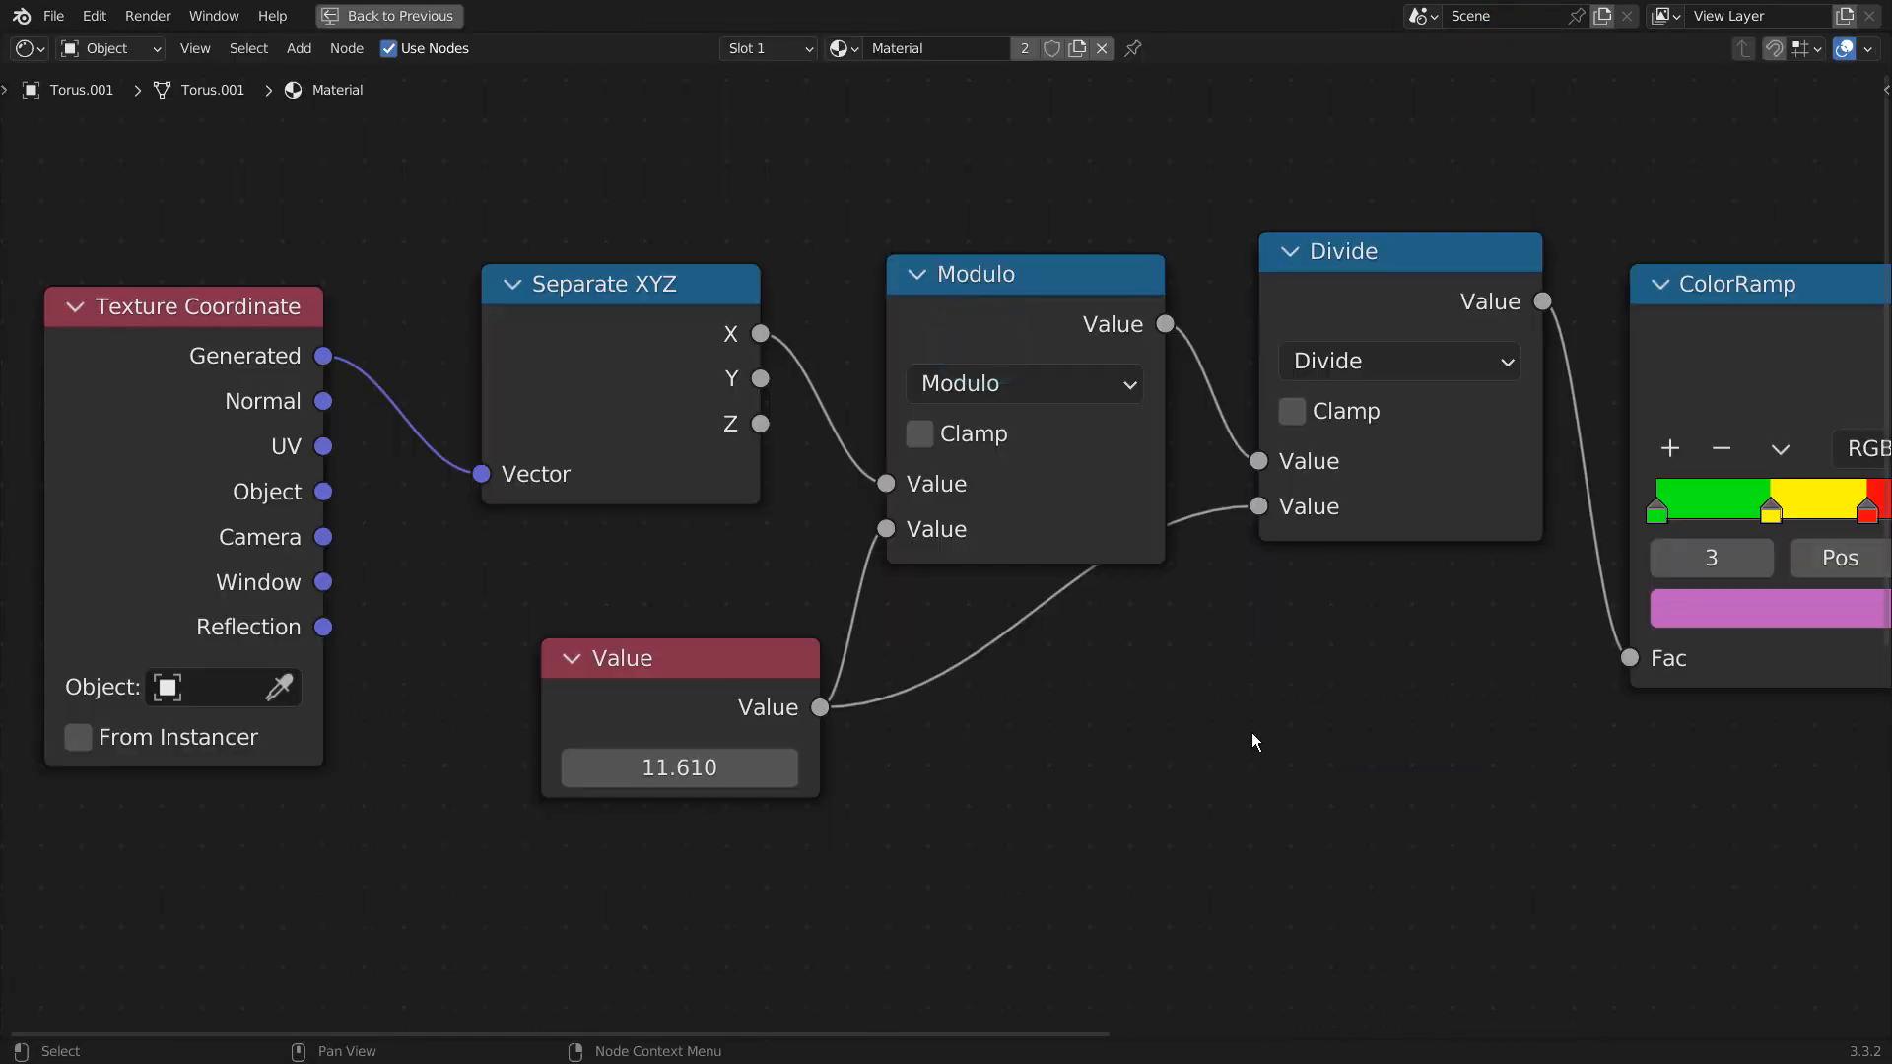
scroll(1271, 737, down, 2)
middle_drag(1293, 737, 1053, 630)
scroll(1121, 656, down, 1)
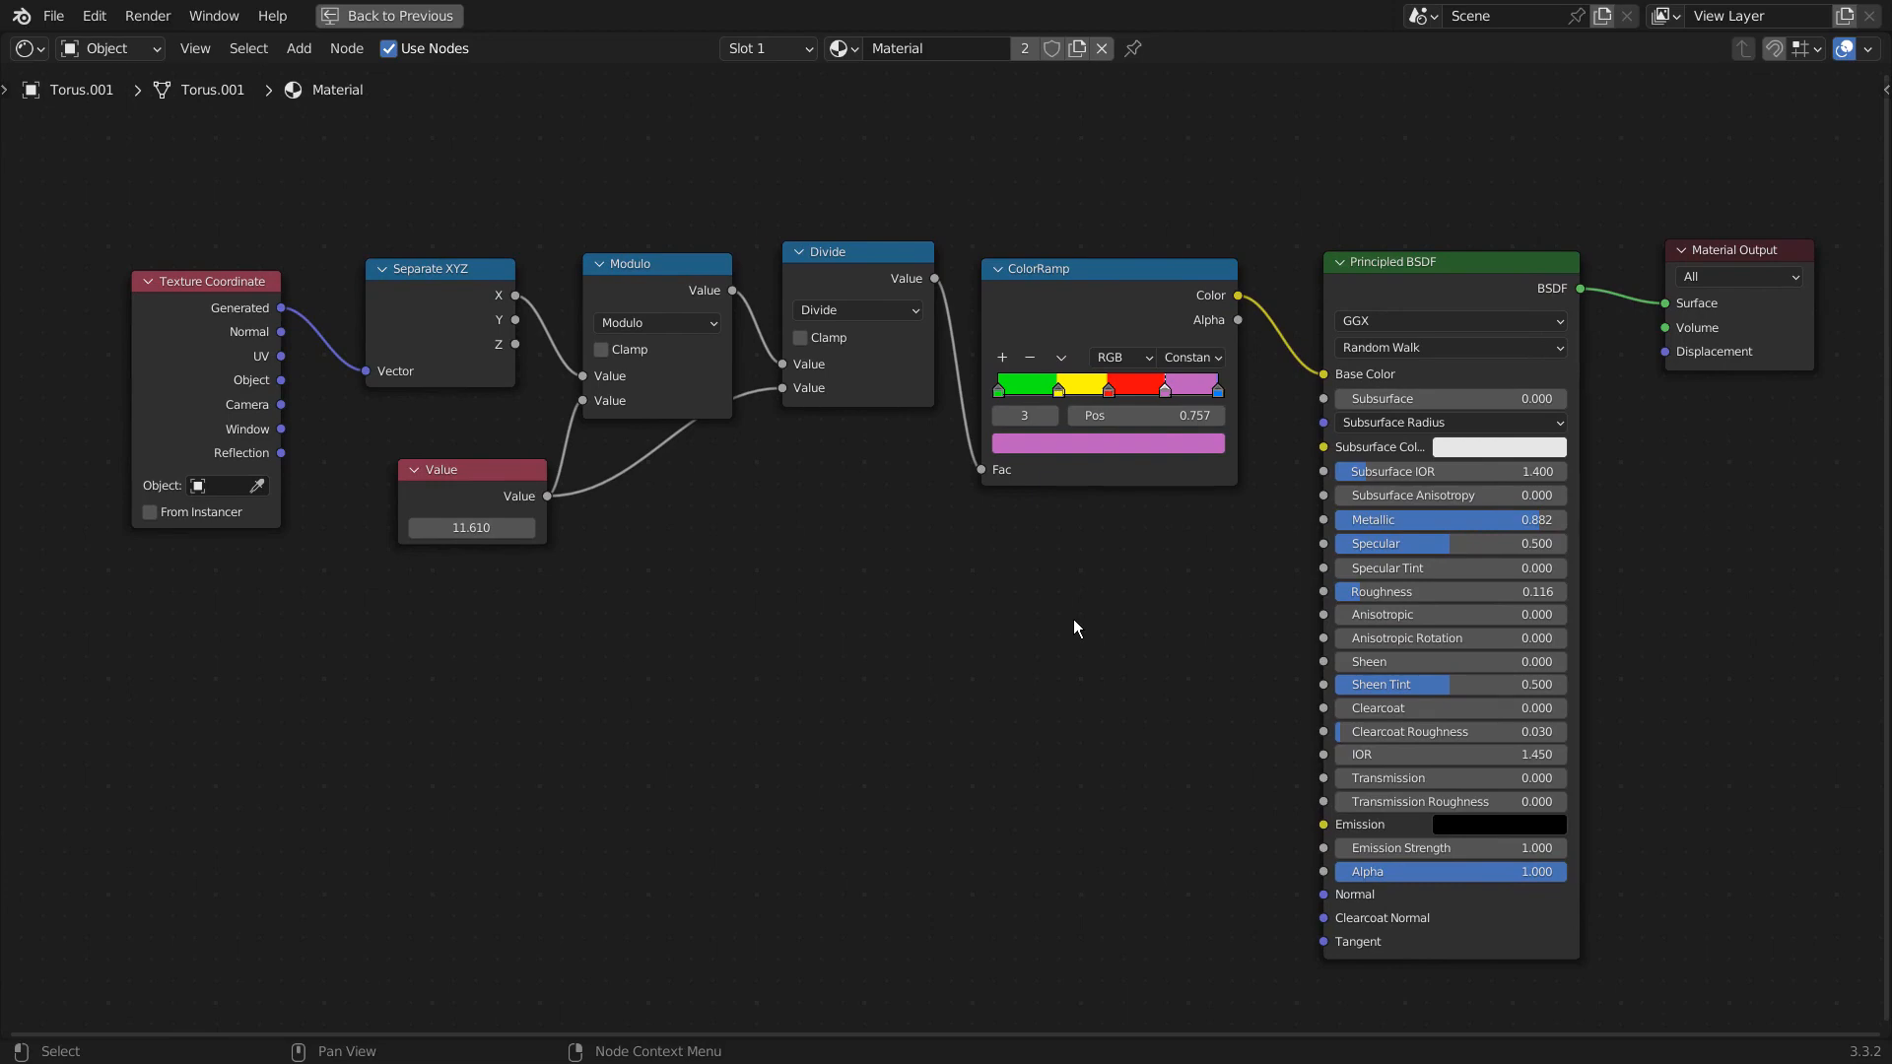
drag(485, 479, 446, 548)
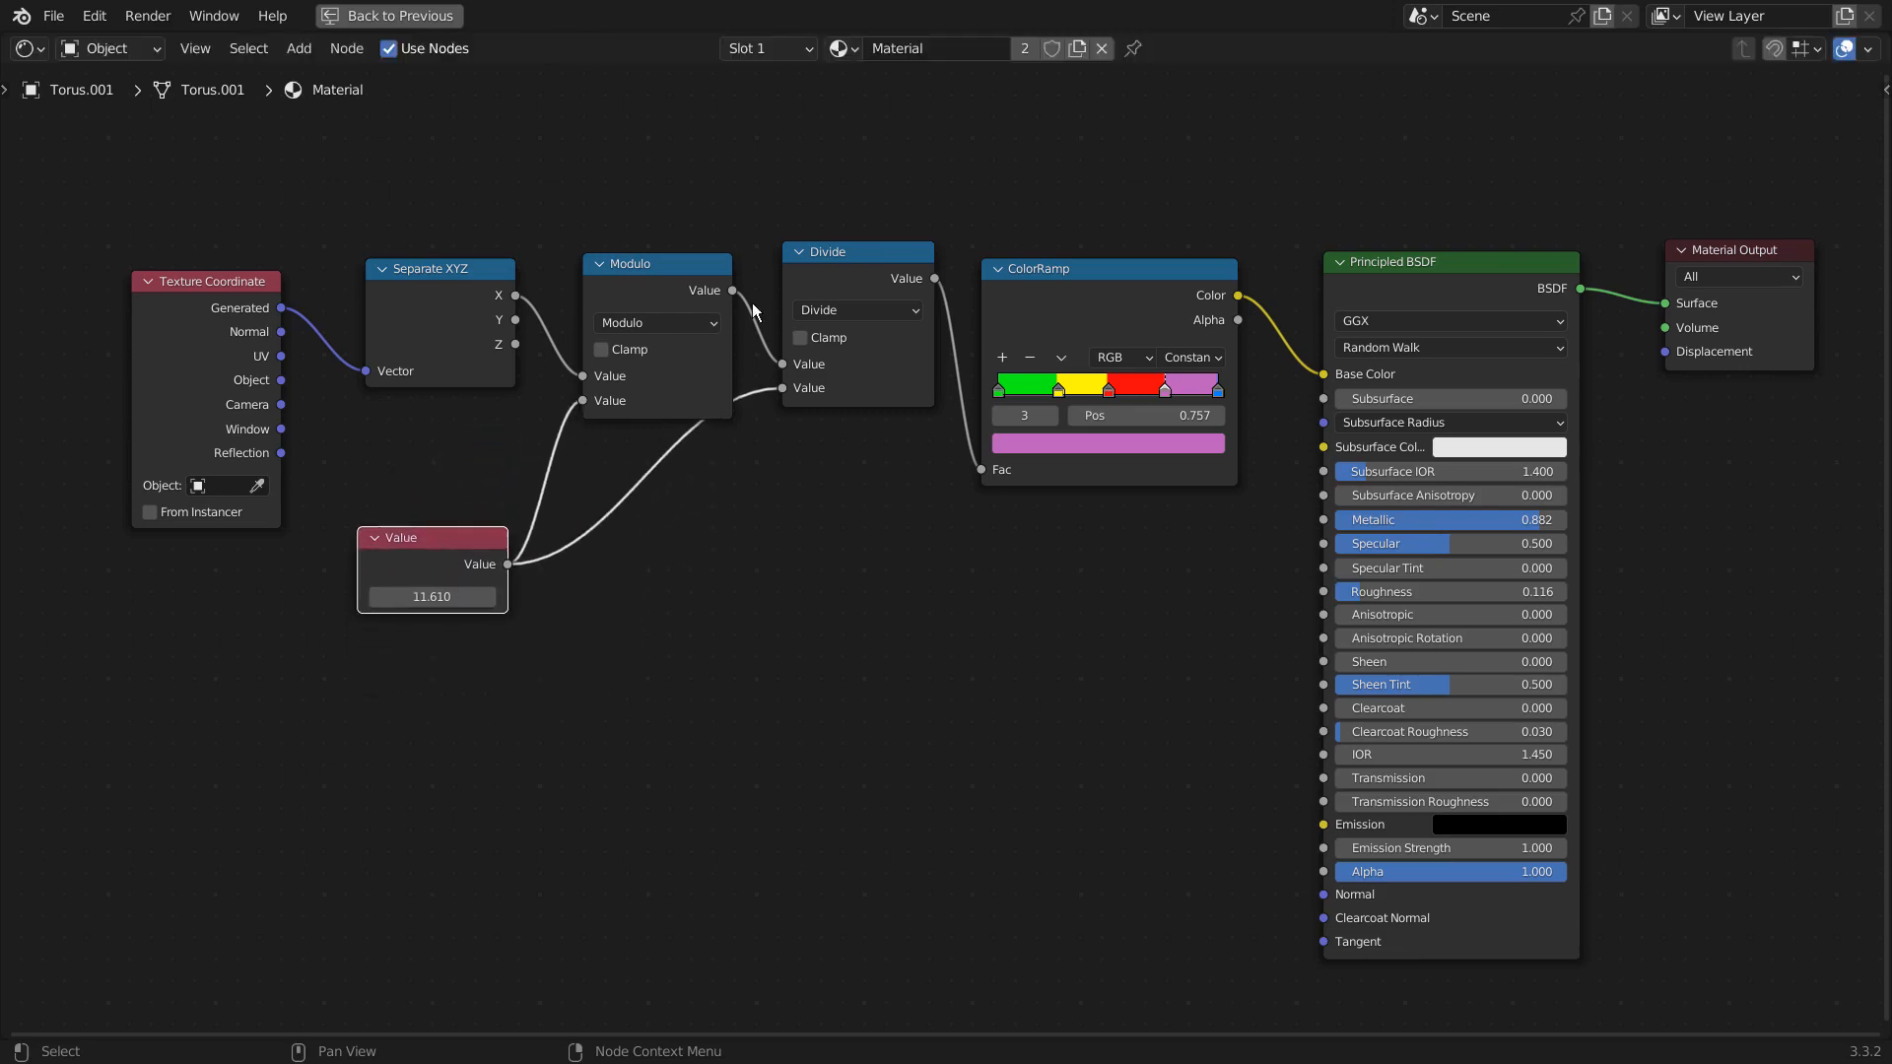
drag(825, 254, 842, 302)
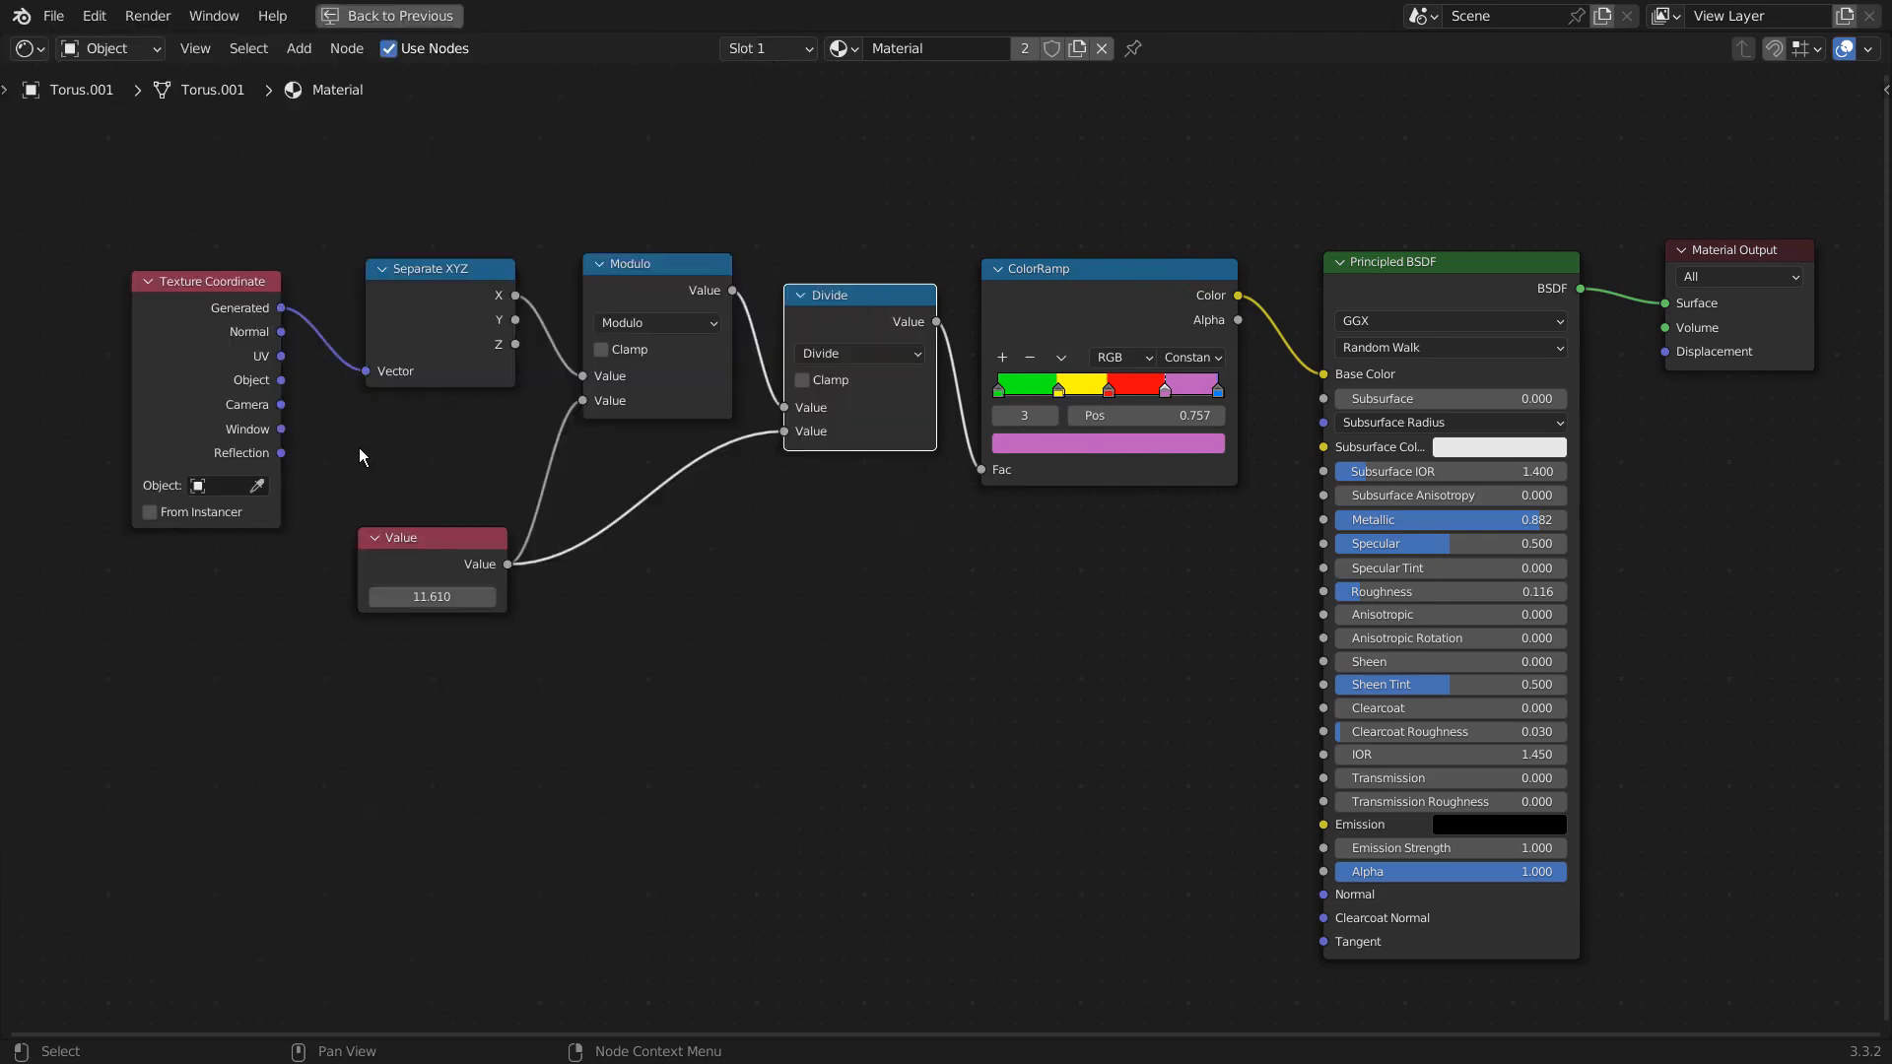
key(ctrl+space)
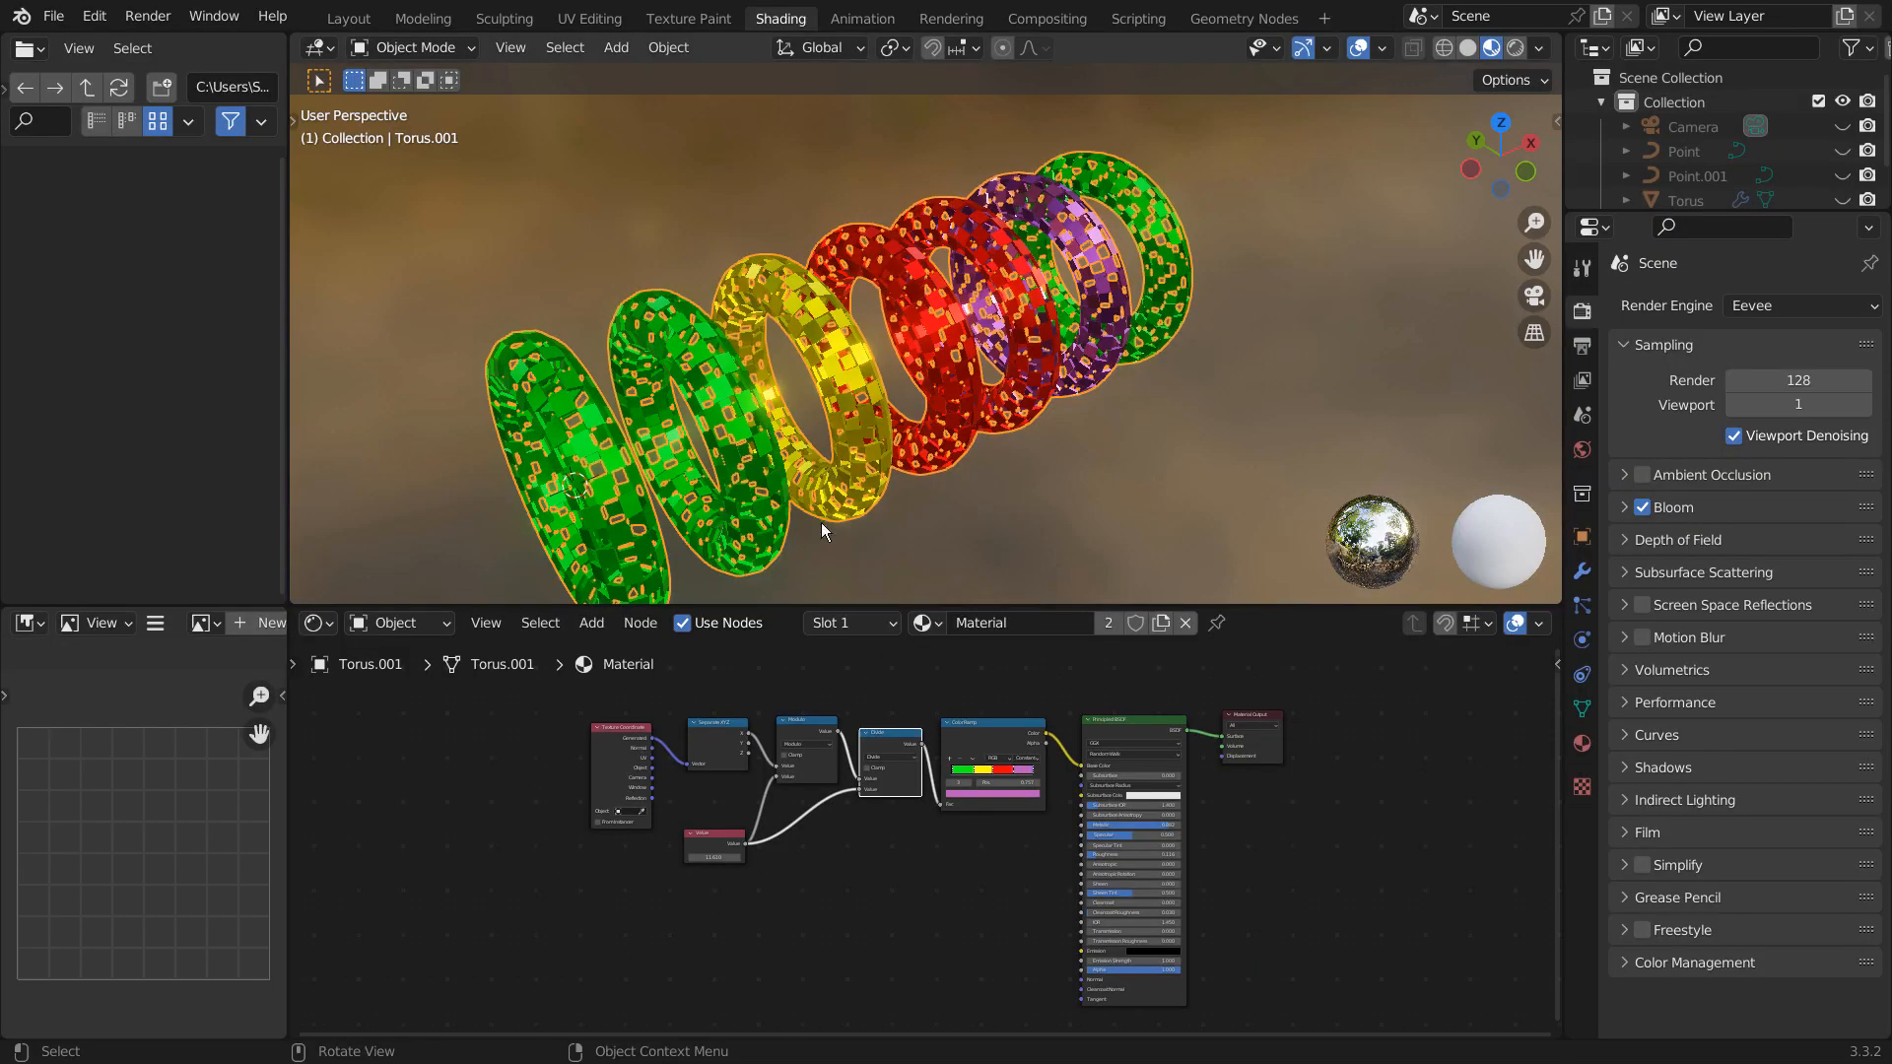
- Try sliding the ColorRamp's green stop along the ramp, return it to 0, and keep the interpolation at Constant
scroll(1060, 464, up, 4)
middle_drag(1094, 429, 1102, 380)
scroll(926, 404, down, 5)
scroll(1158, 386, up, 4)
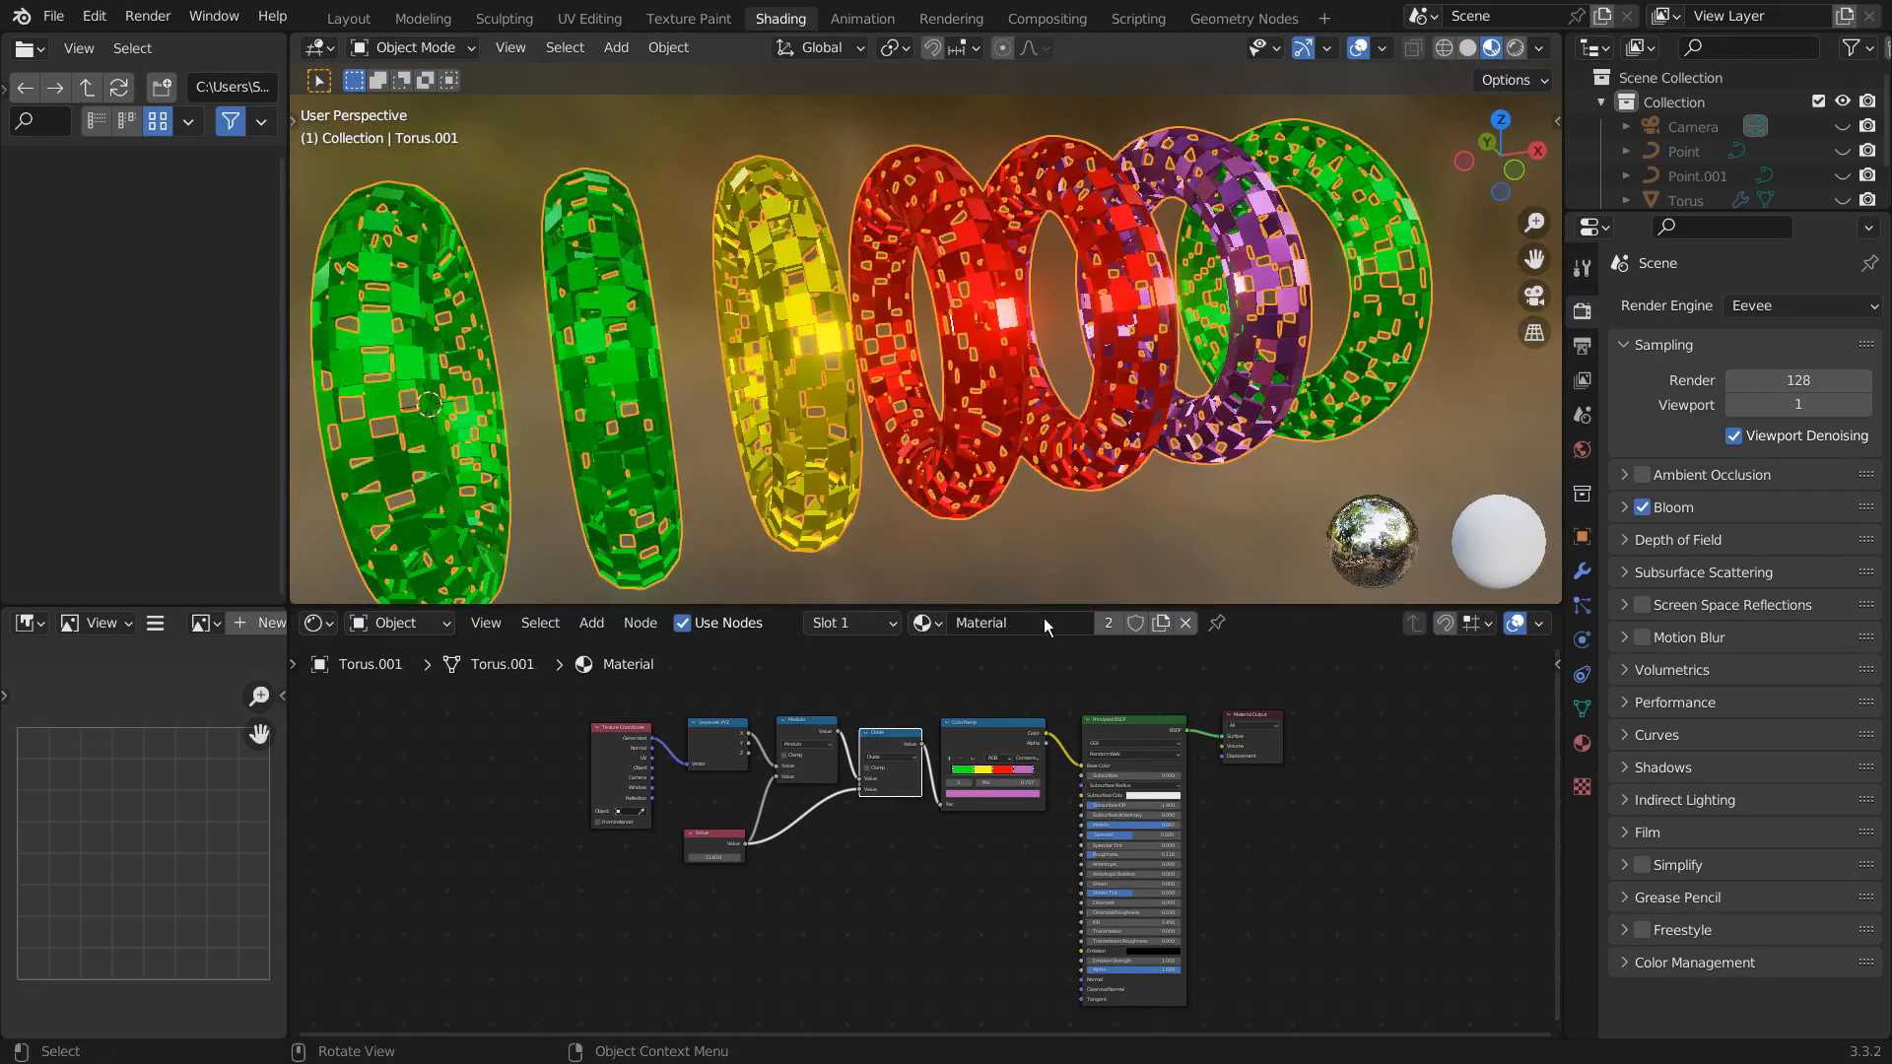
scroll(1081, 791, up, 2)
scroll(1082, 778, up, 3)
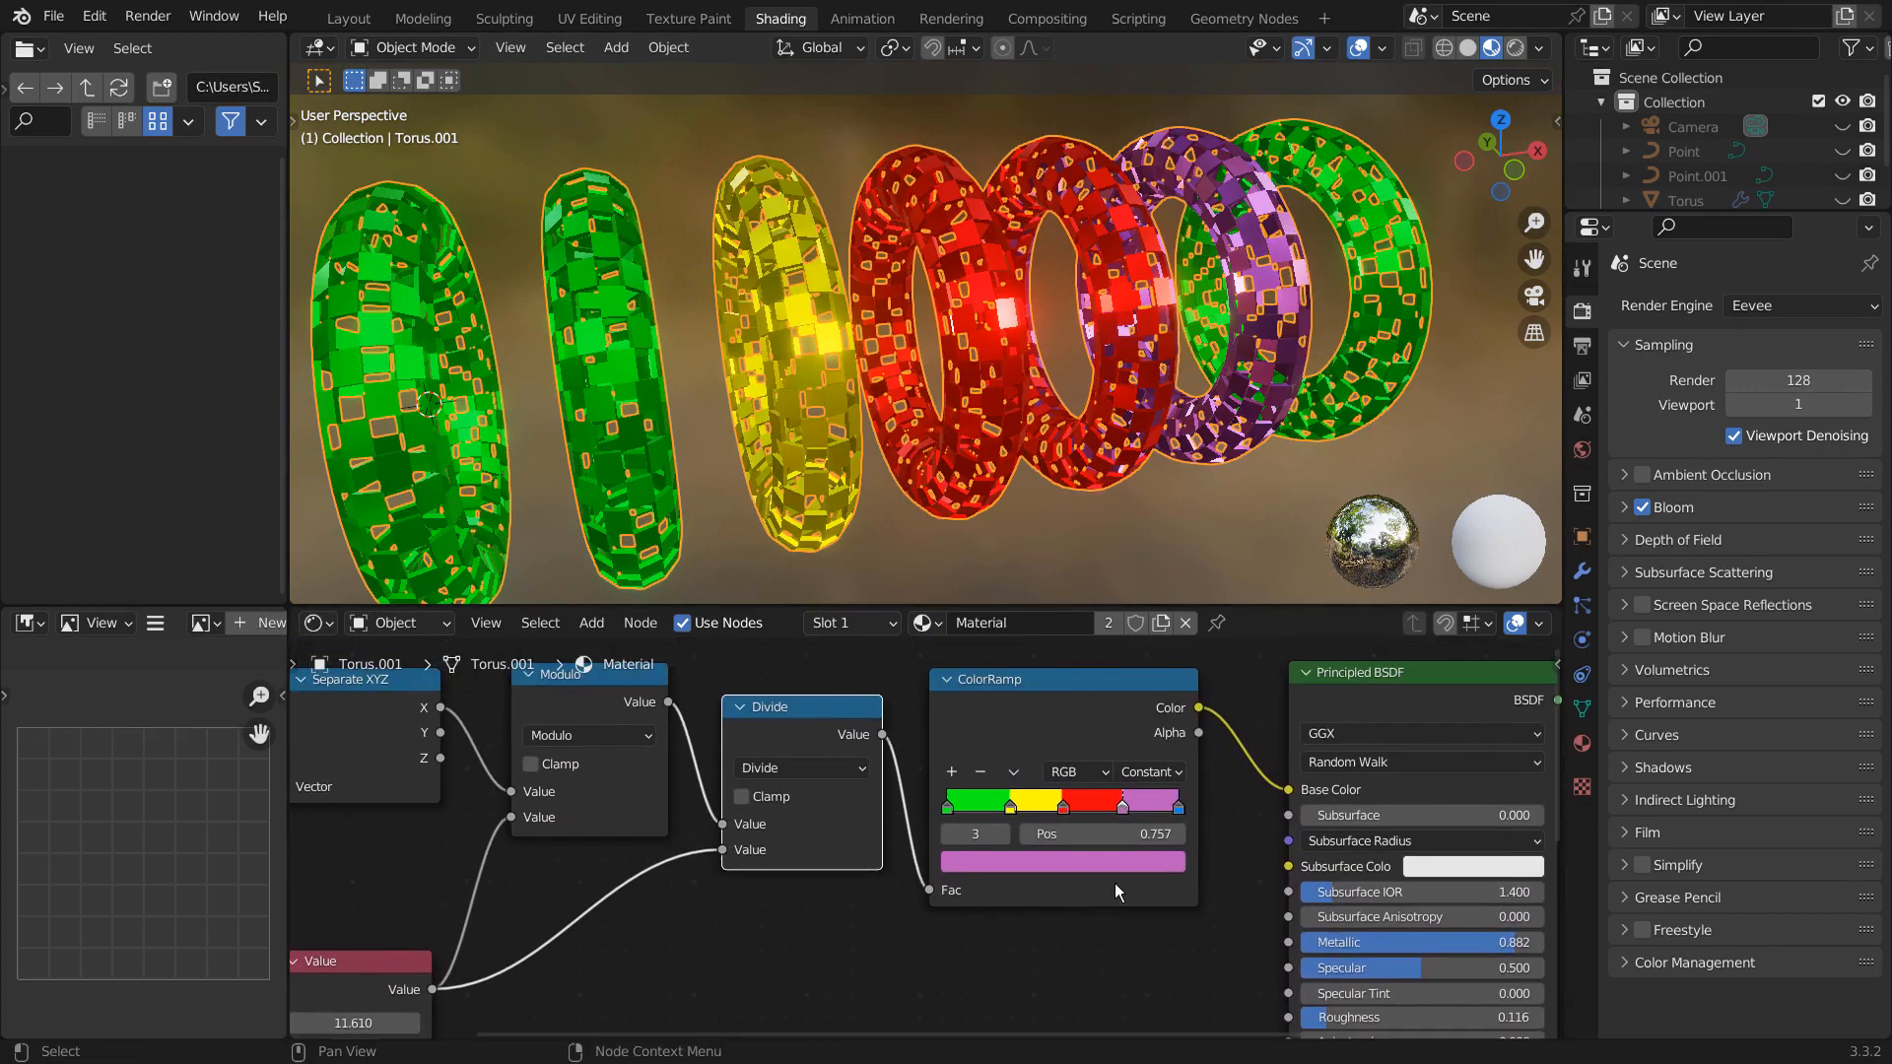
drag(948, 808, 999, 820)
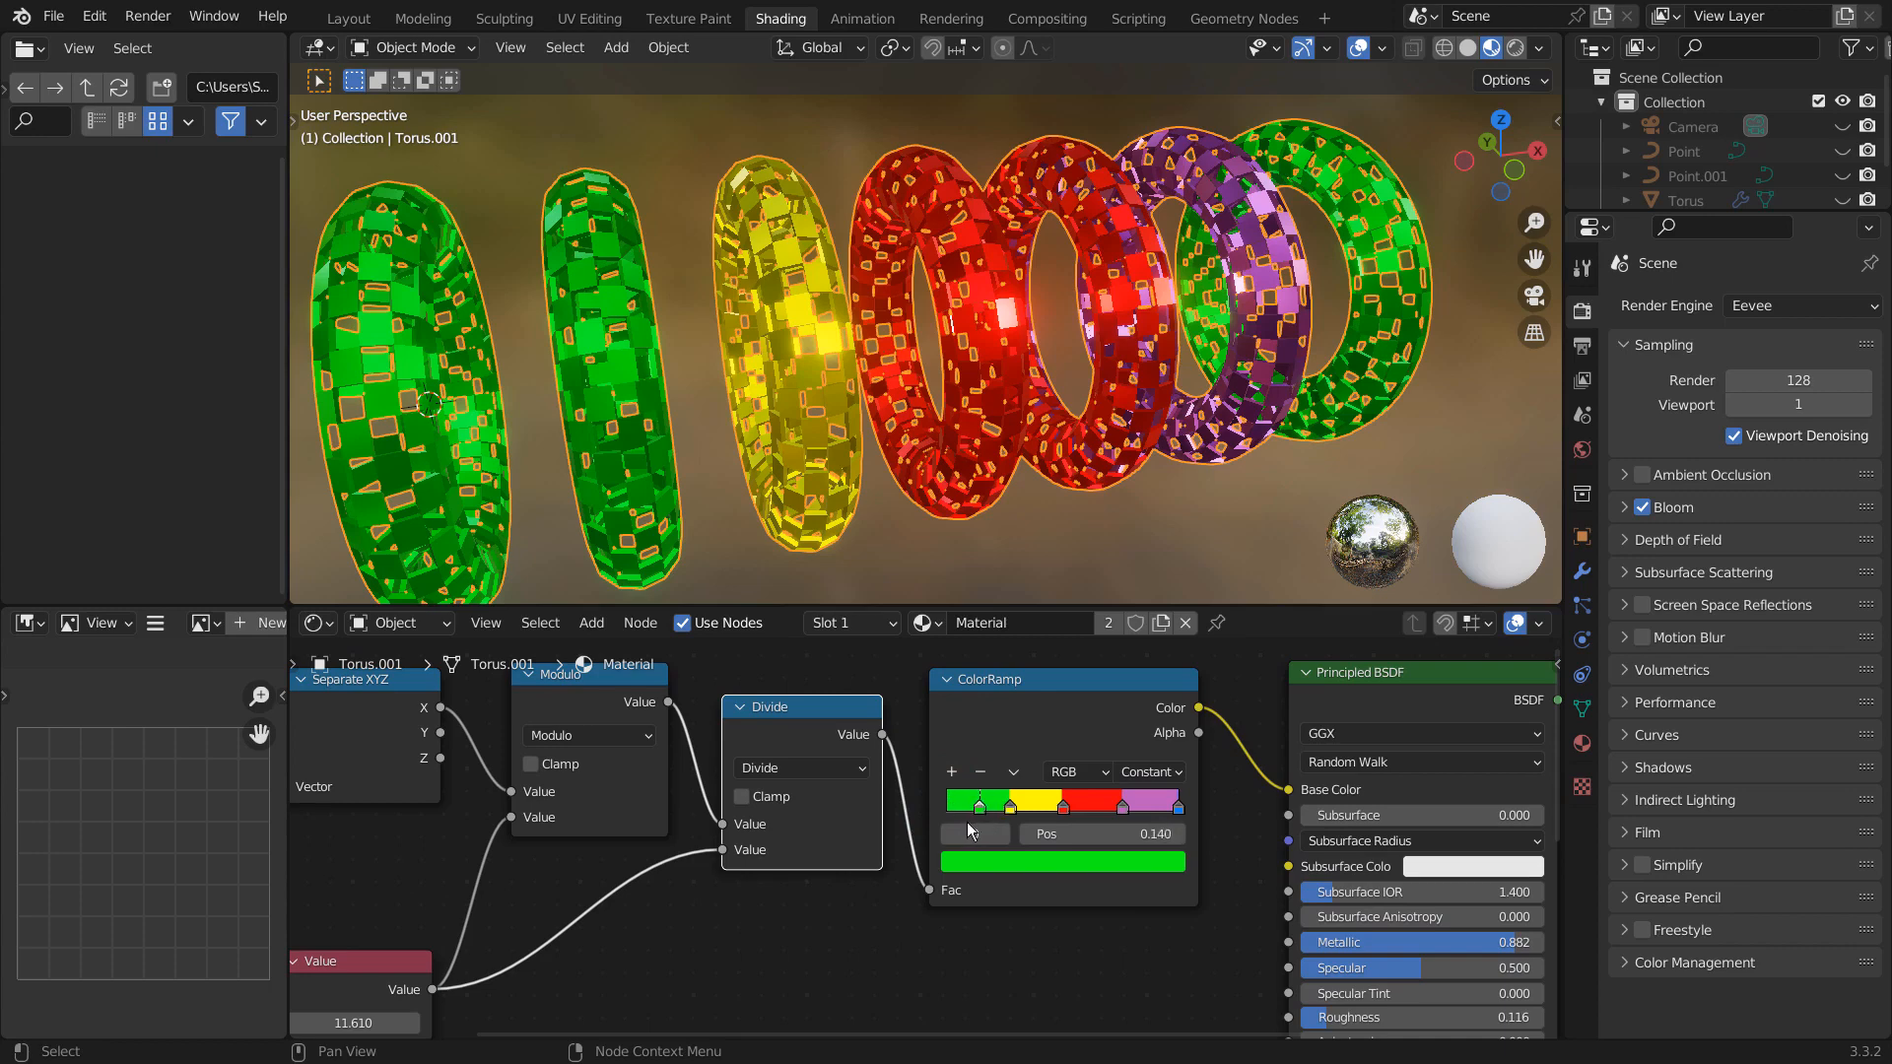
click(1144, 773)
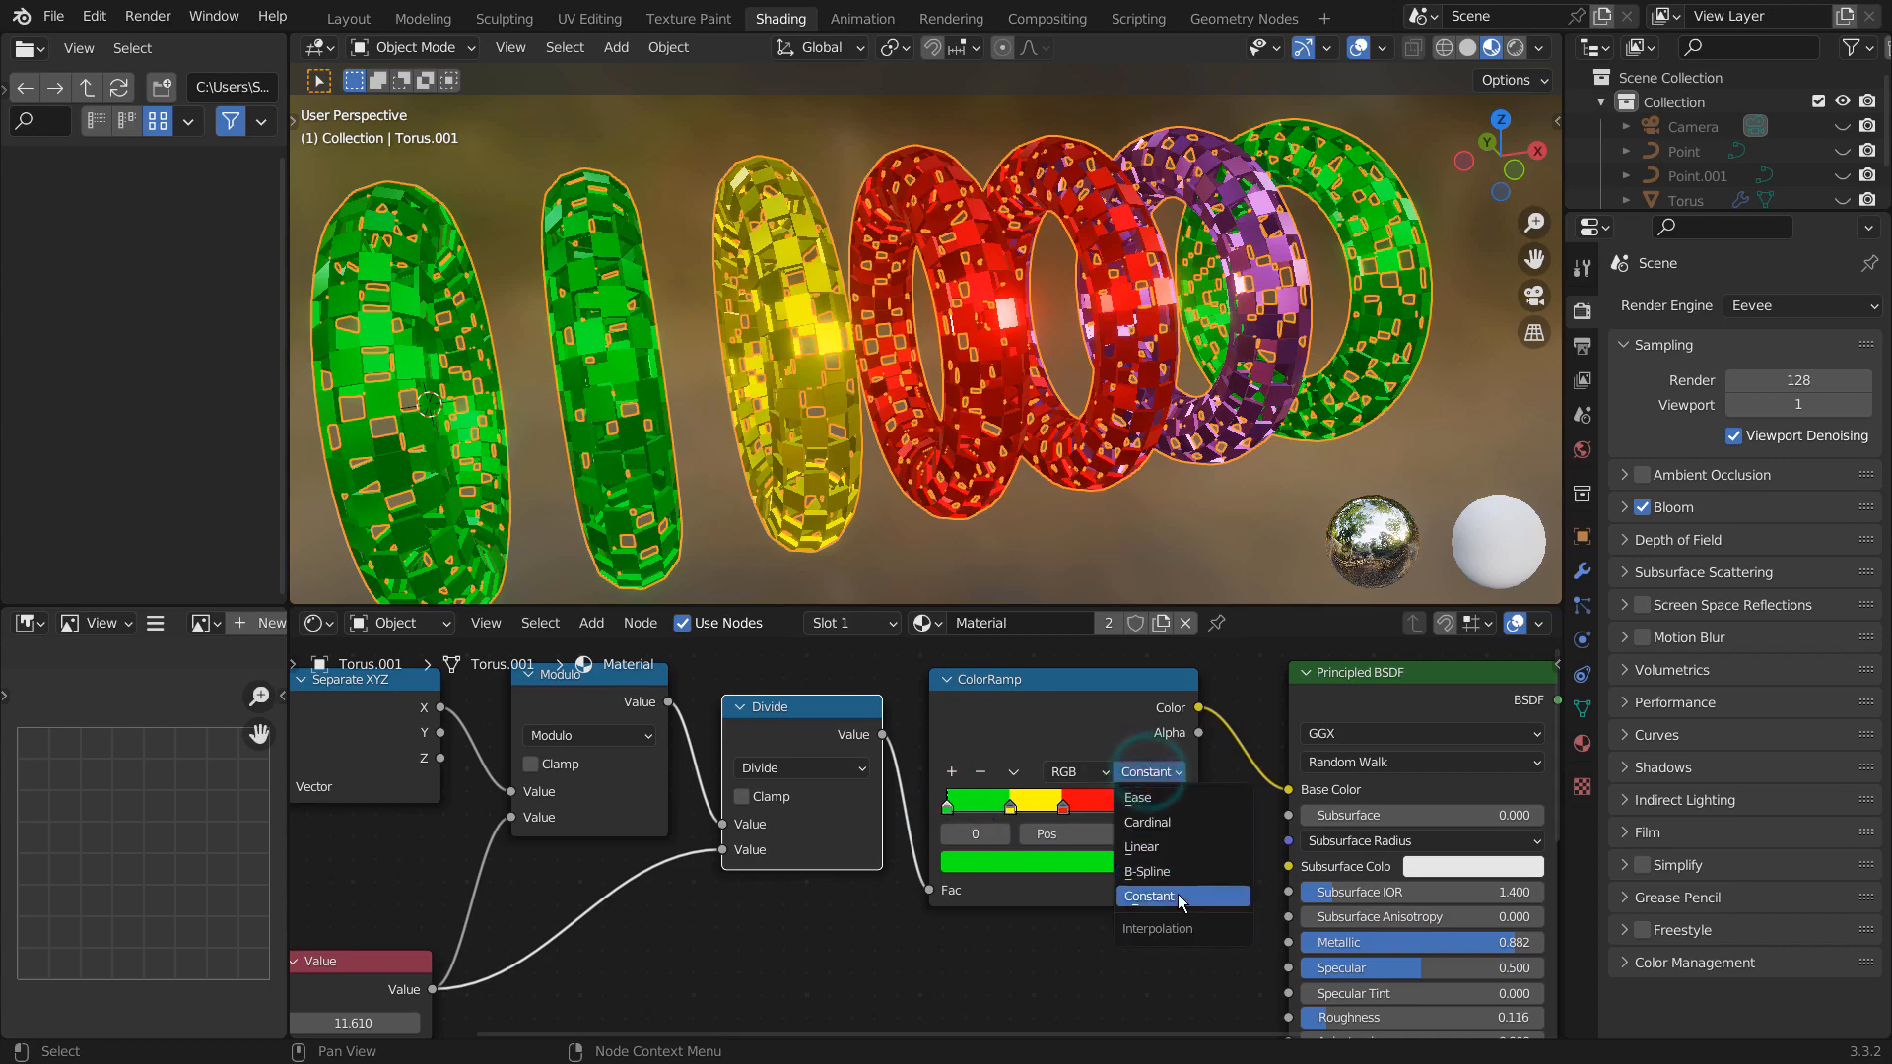
click(1140, 906)
click(878, 932)
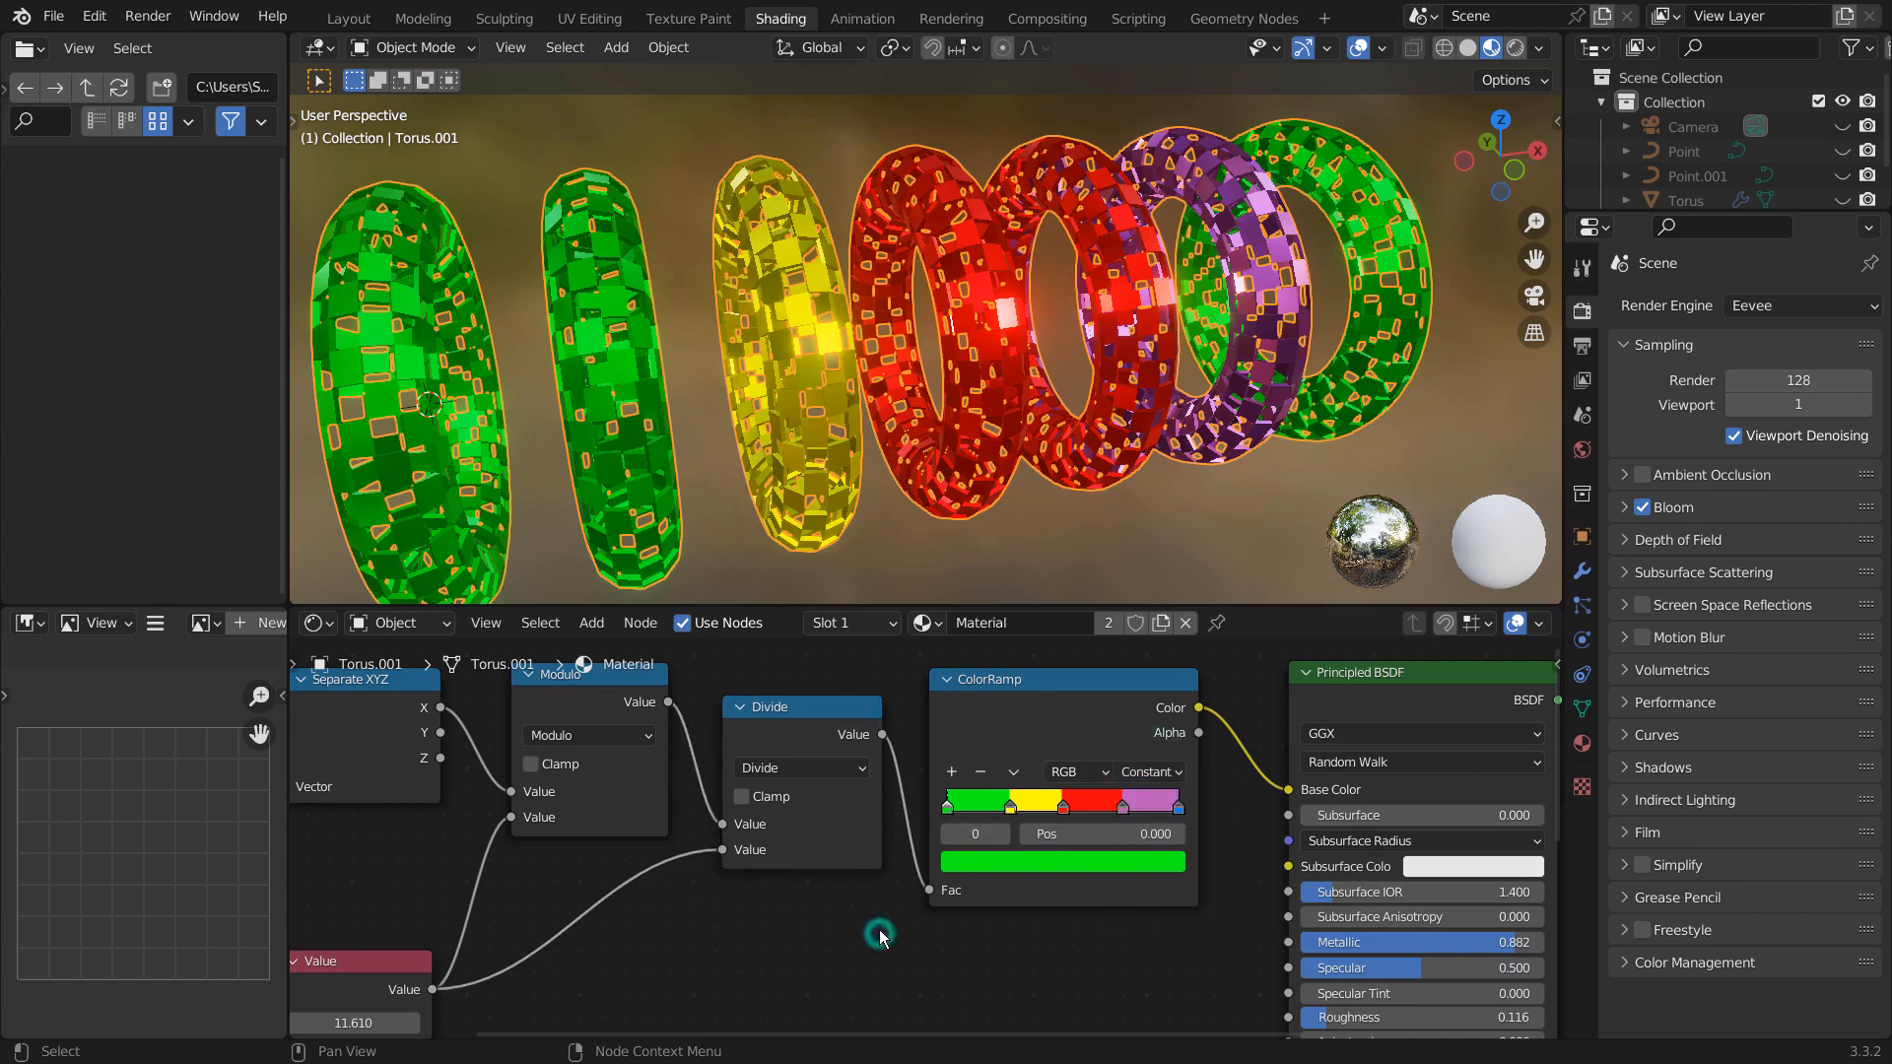
- Lower the Value node to 1.950, and move the ColorRamp's blue stop to 0.967 and its green stop to 0.055
shift+middle_drag(857, 928, 1210, 892)
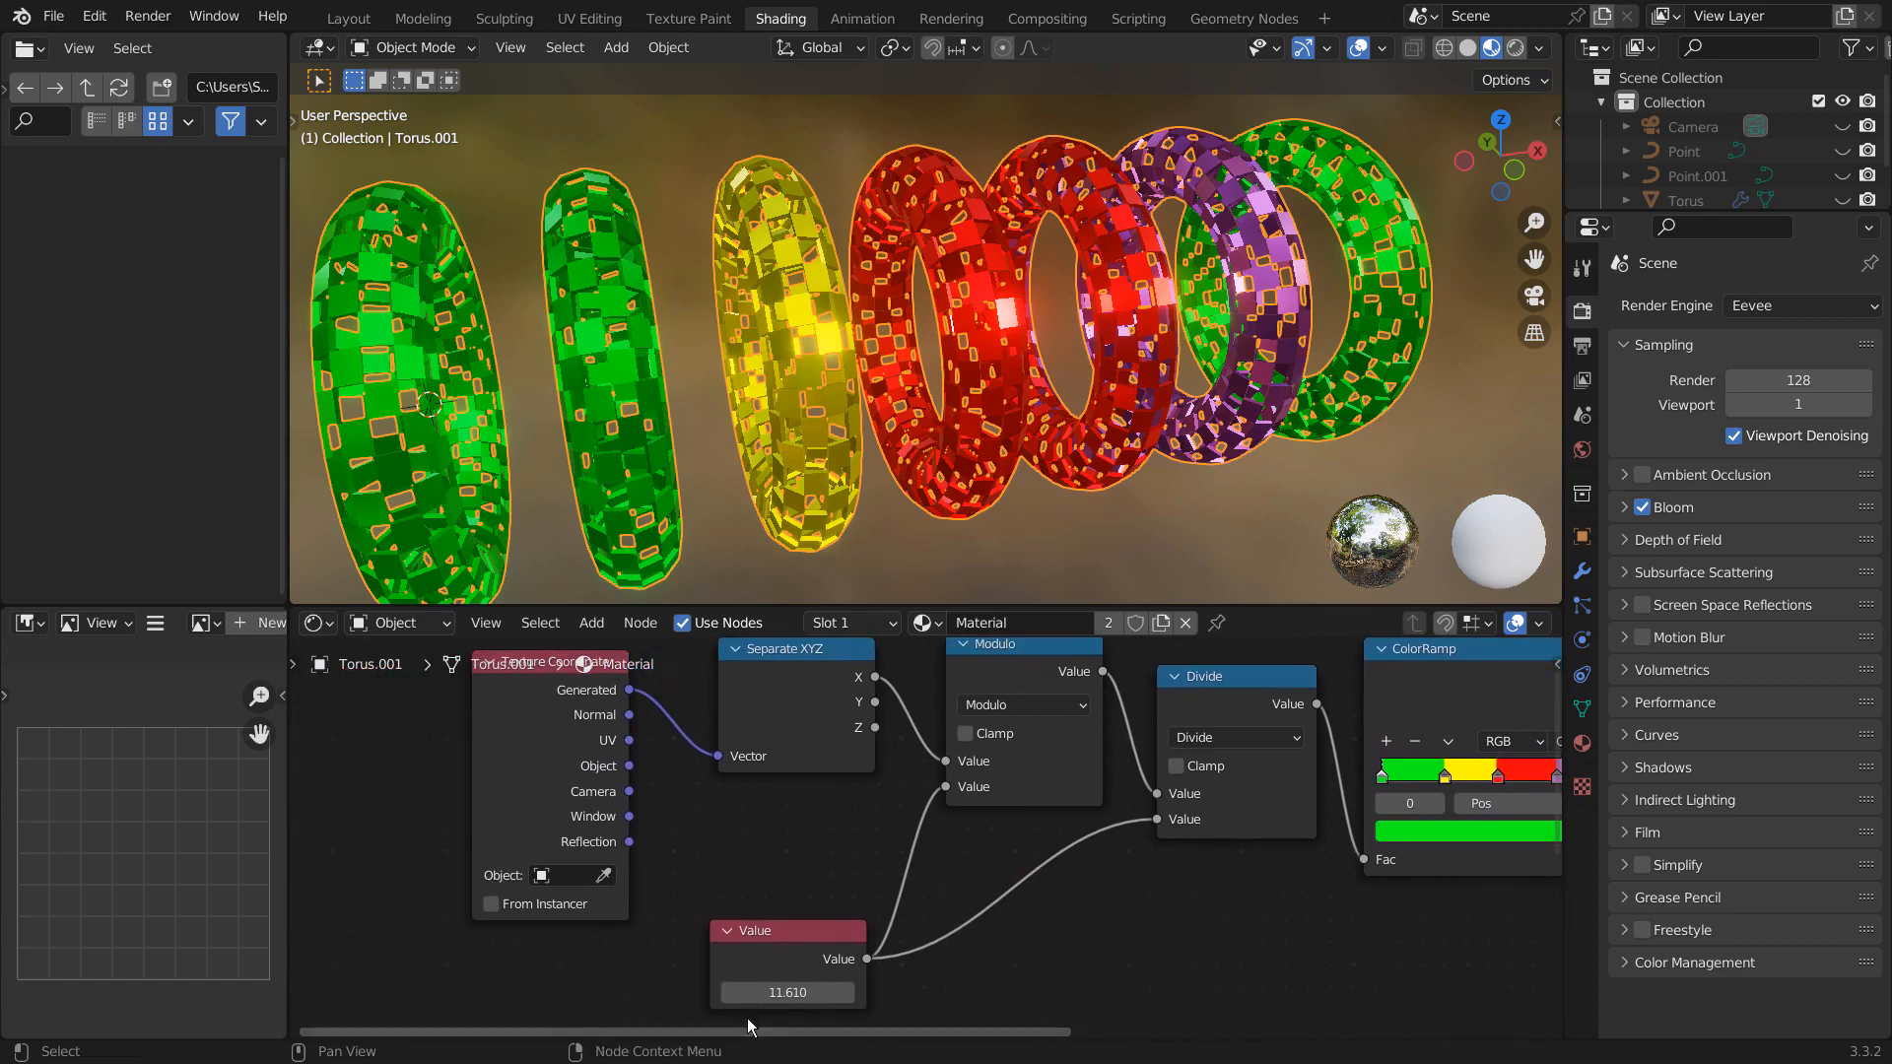
drag(783, 992, 682, 993)
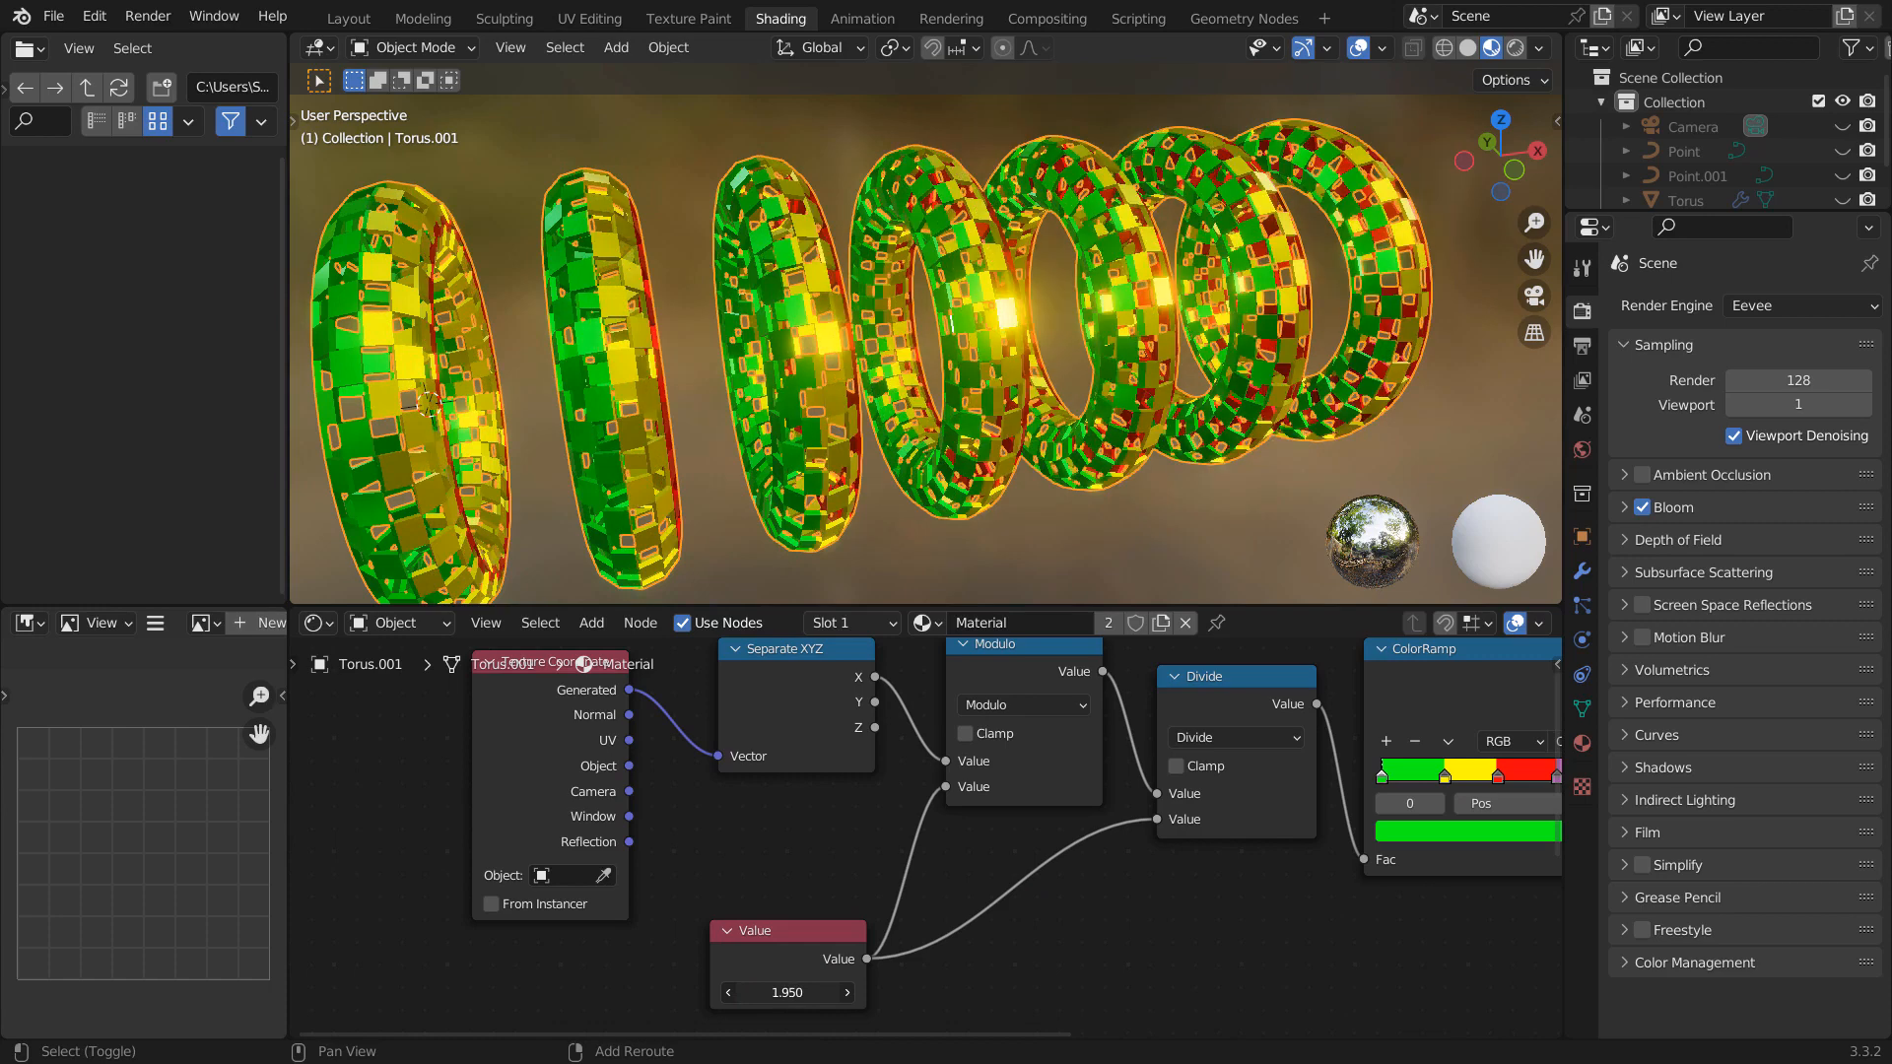
middle_drag(1376, 896, 1037, 902)
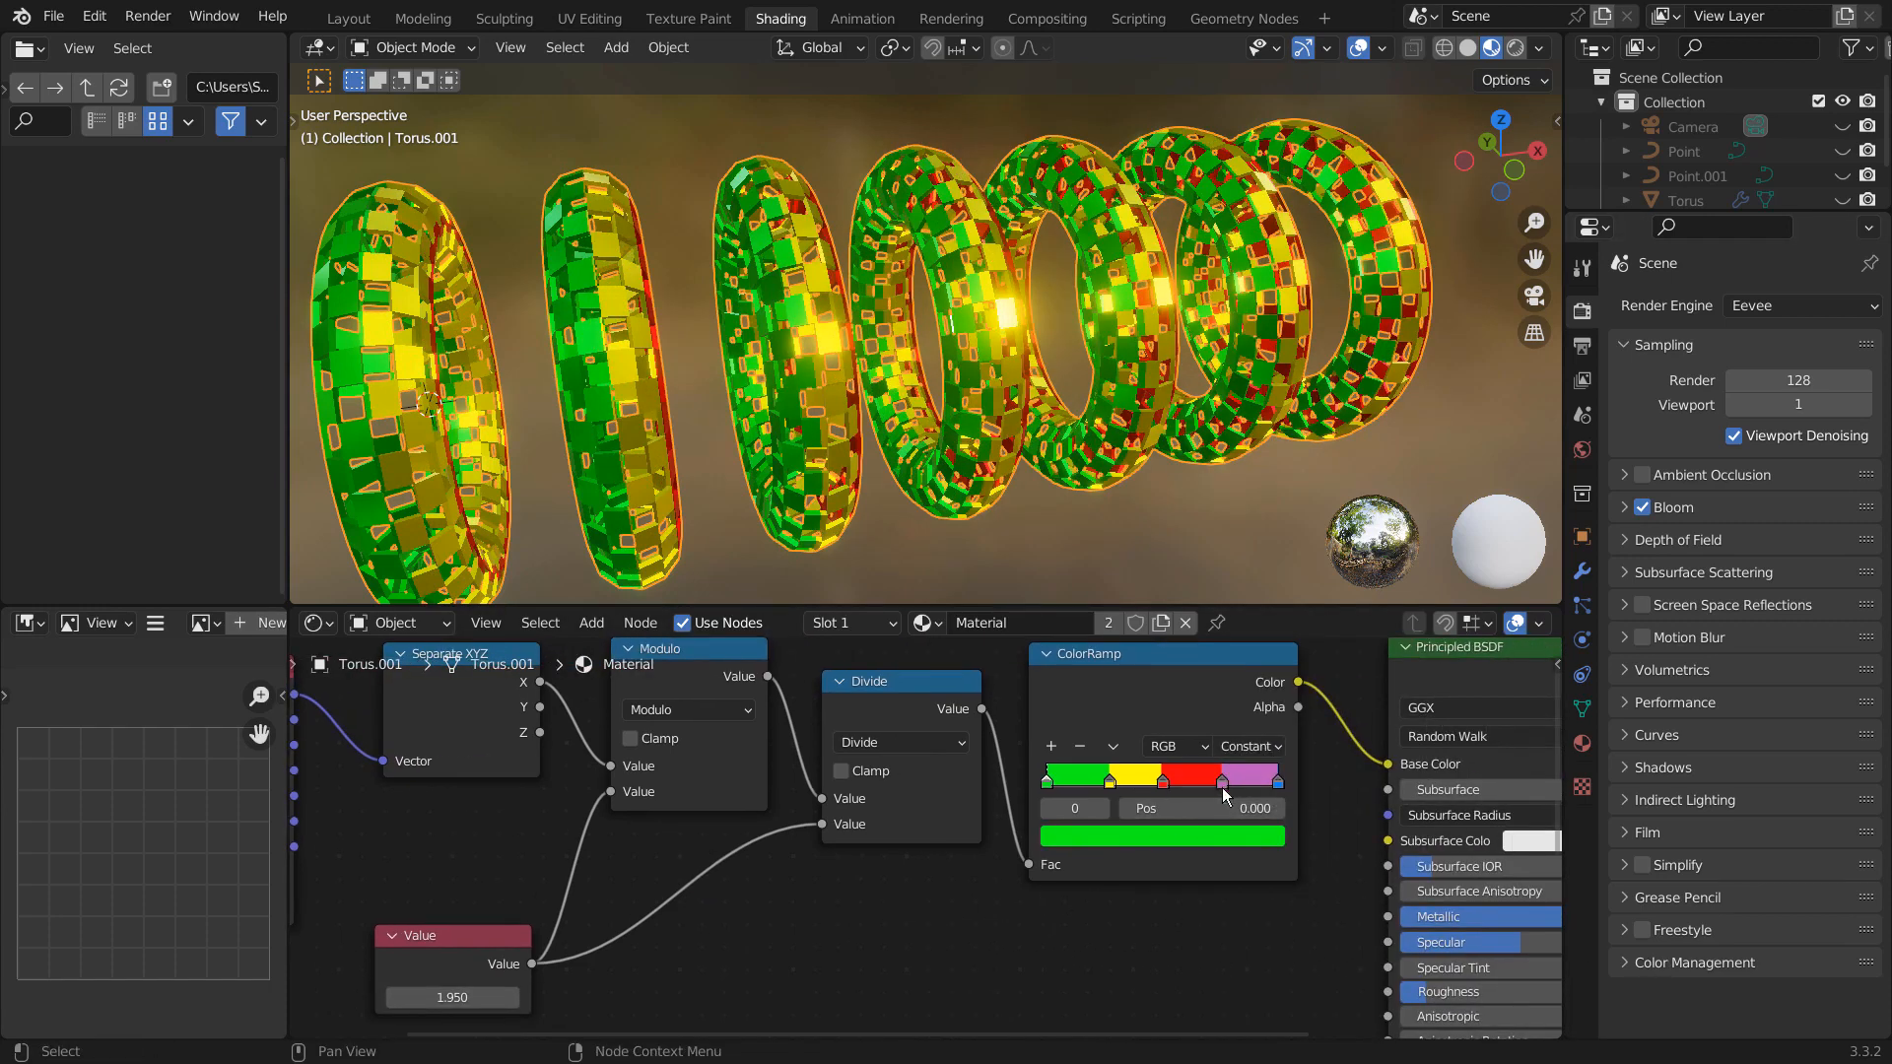
drag(1285, 786, 1249, 788)
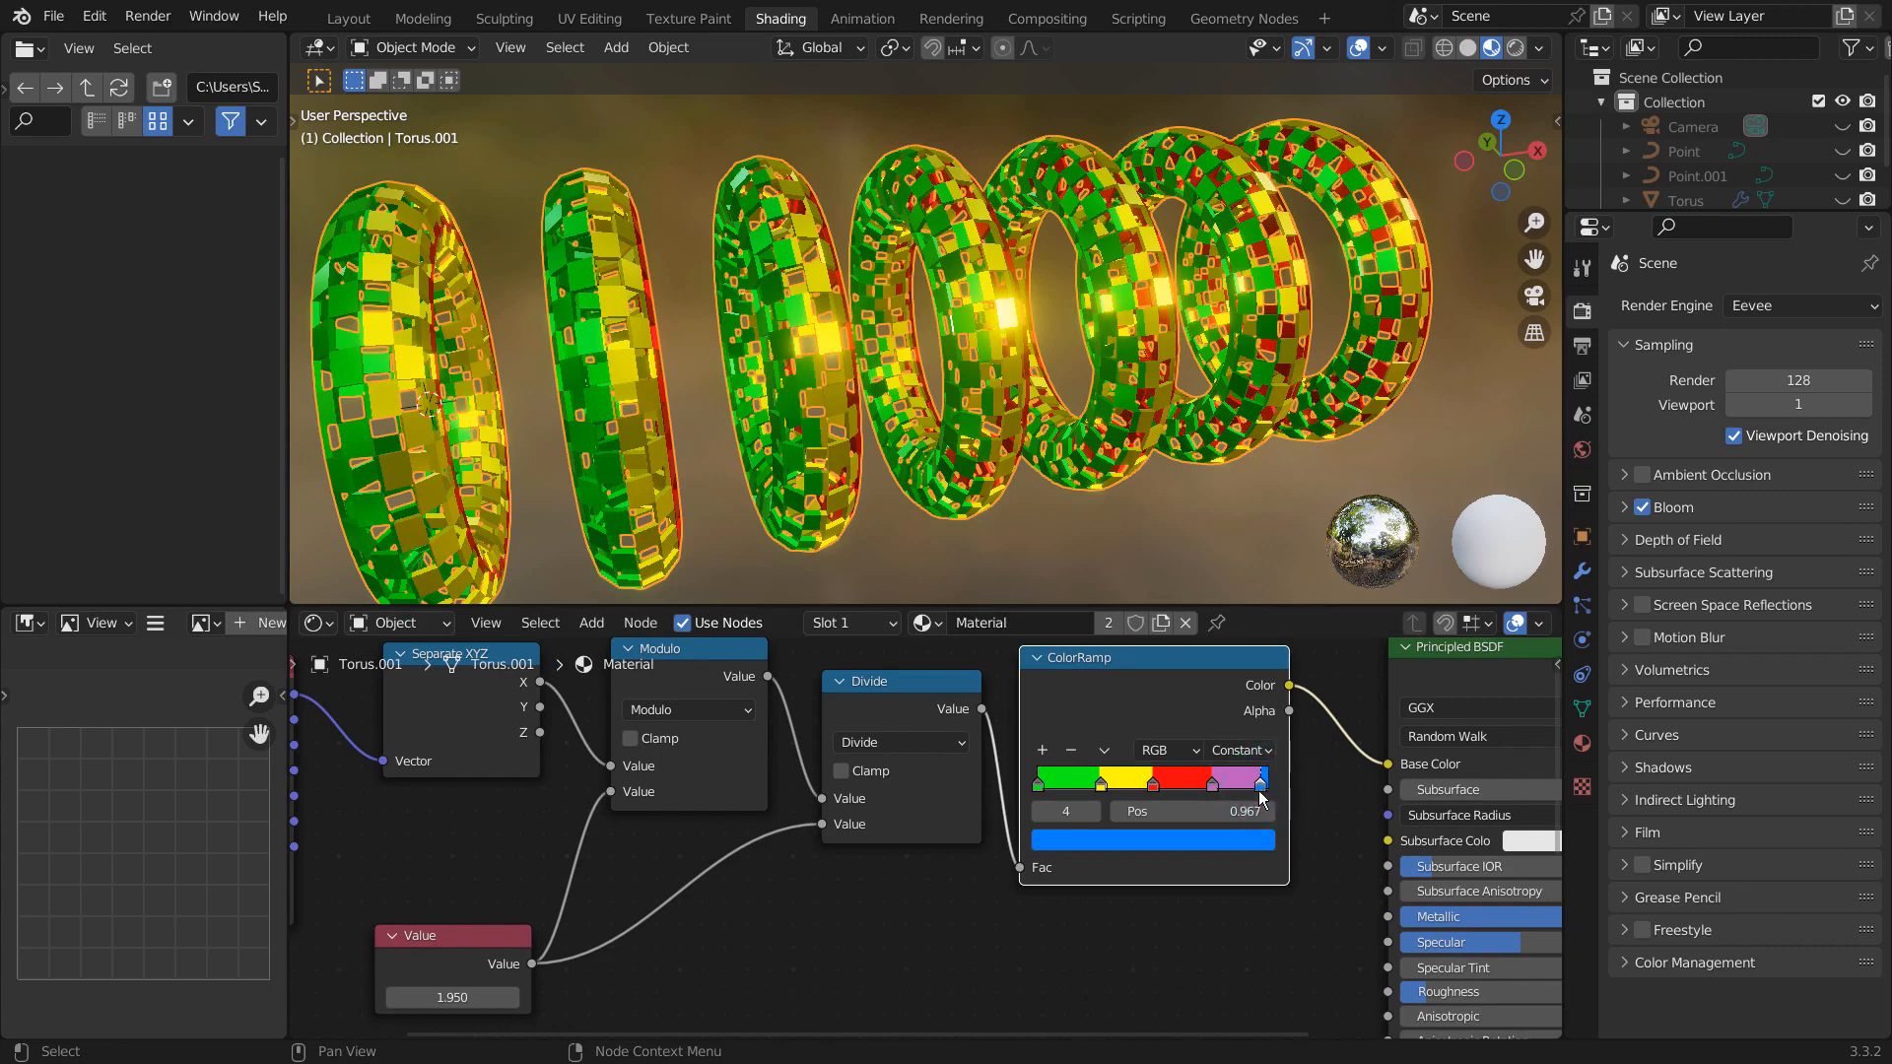
drag(1039, 787, 1050, 784)
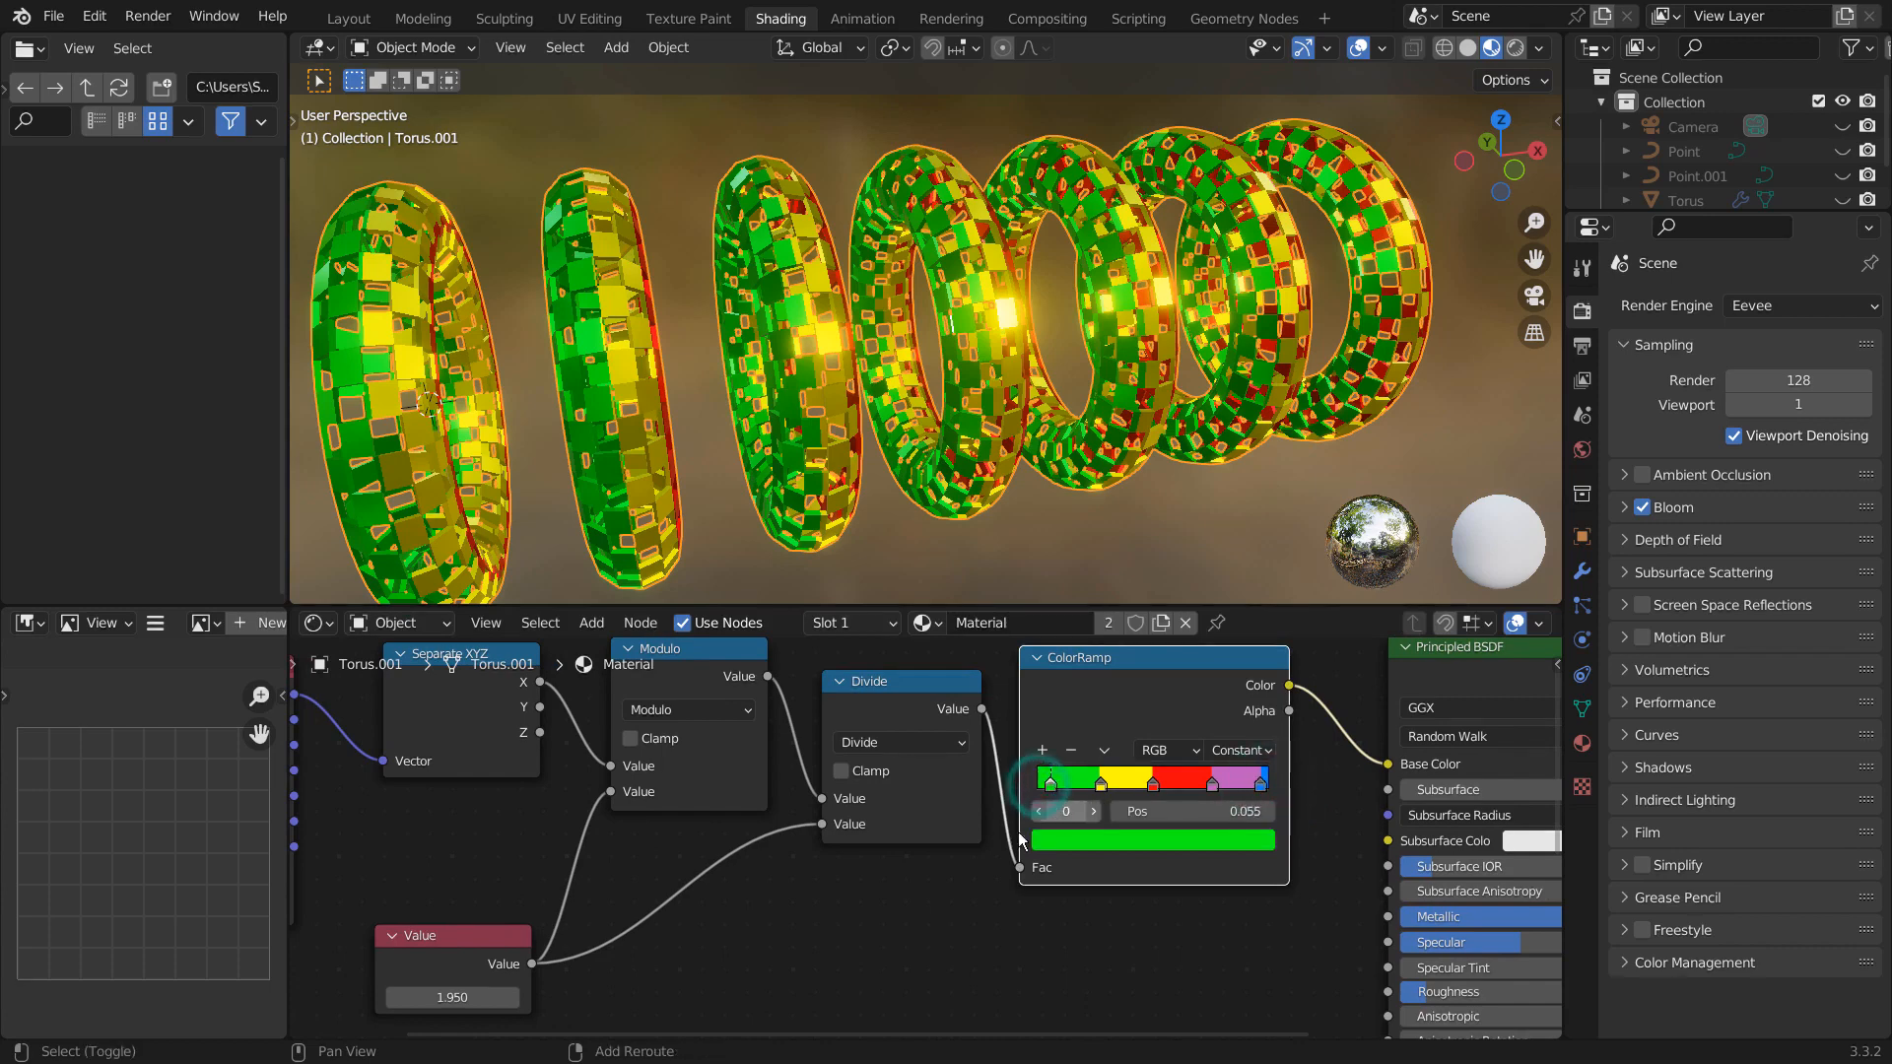
- Raise the Value node to 4.250 and shift the ColorRamp's later stops toward the green one, placing the yellow stop at 0.209
middle_drag(878, 849, 1161, 800)
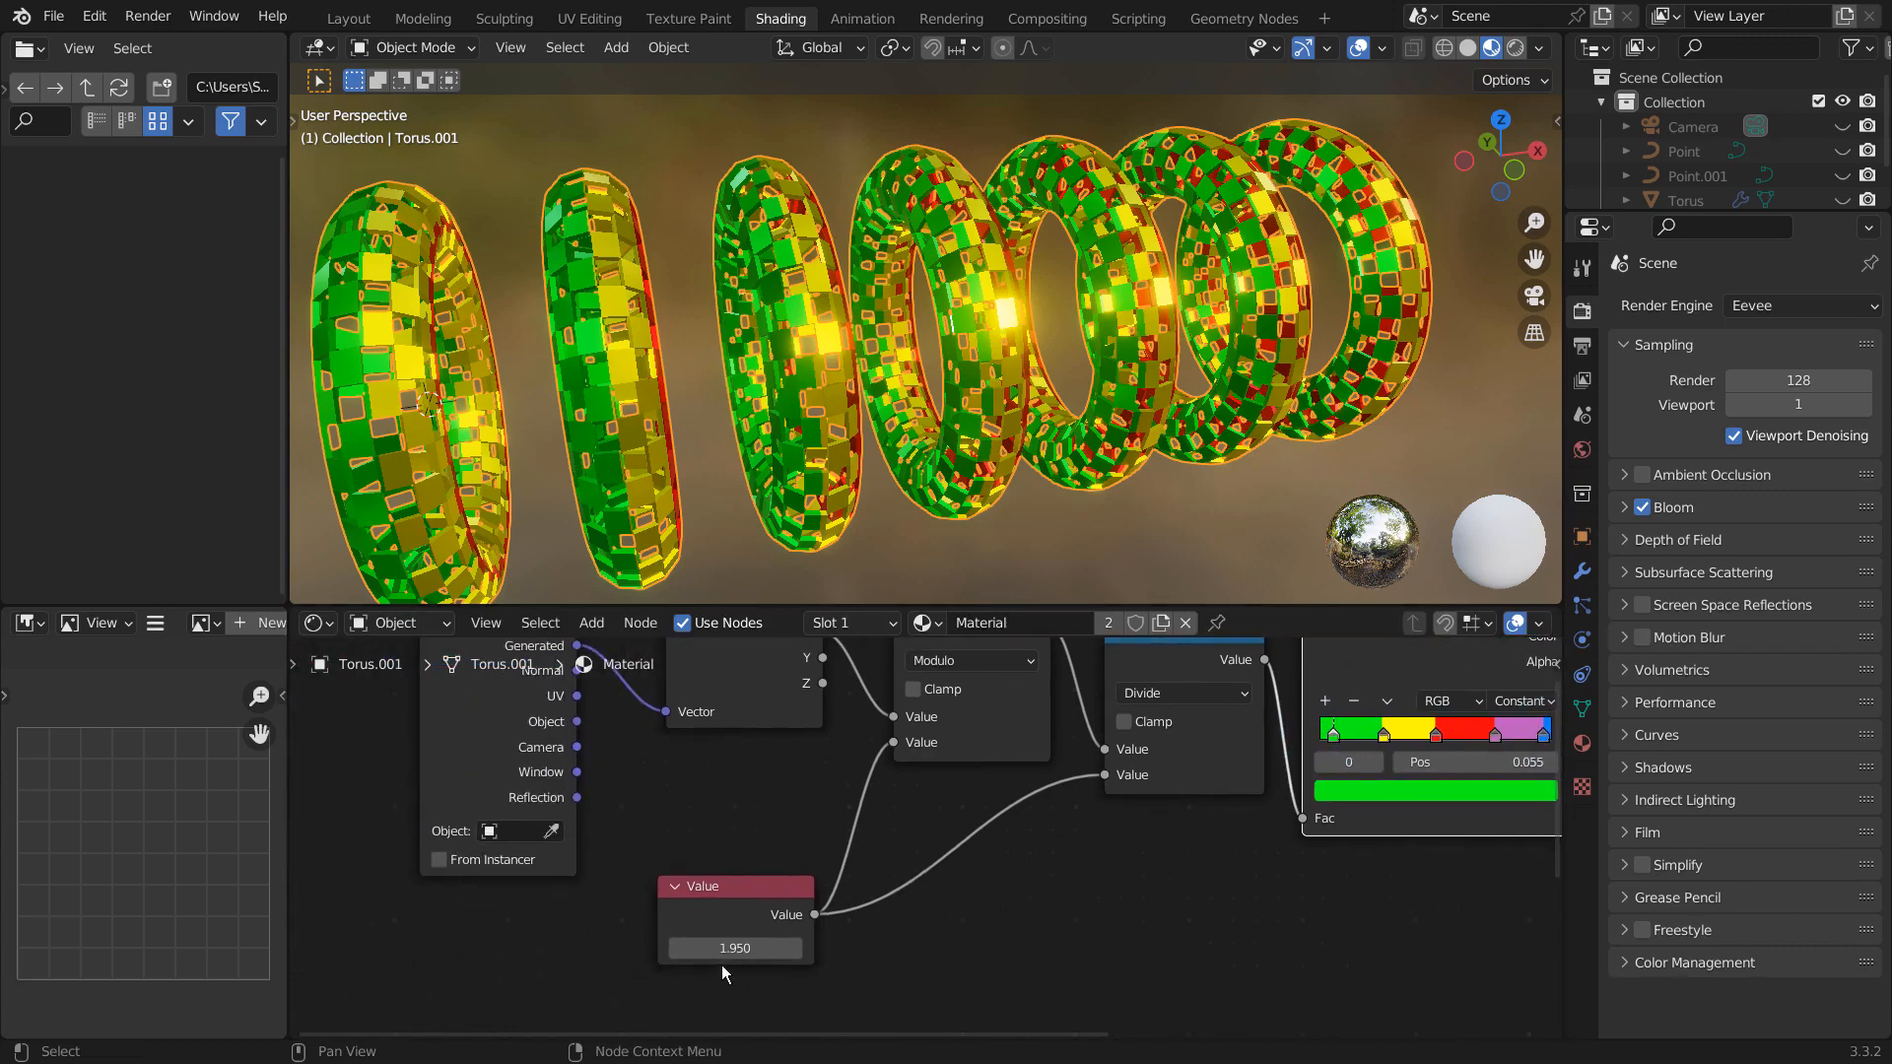
mouse_move(734, 948)
mouse_down()
mouse_move(867, 948)
mouse_move(690, 948)
mouse_move(737, 948)
mouse_up()
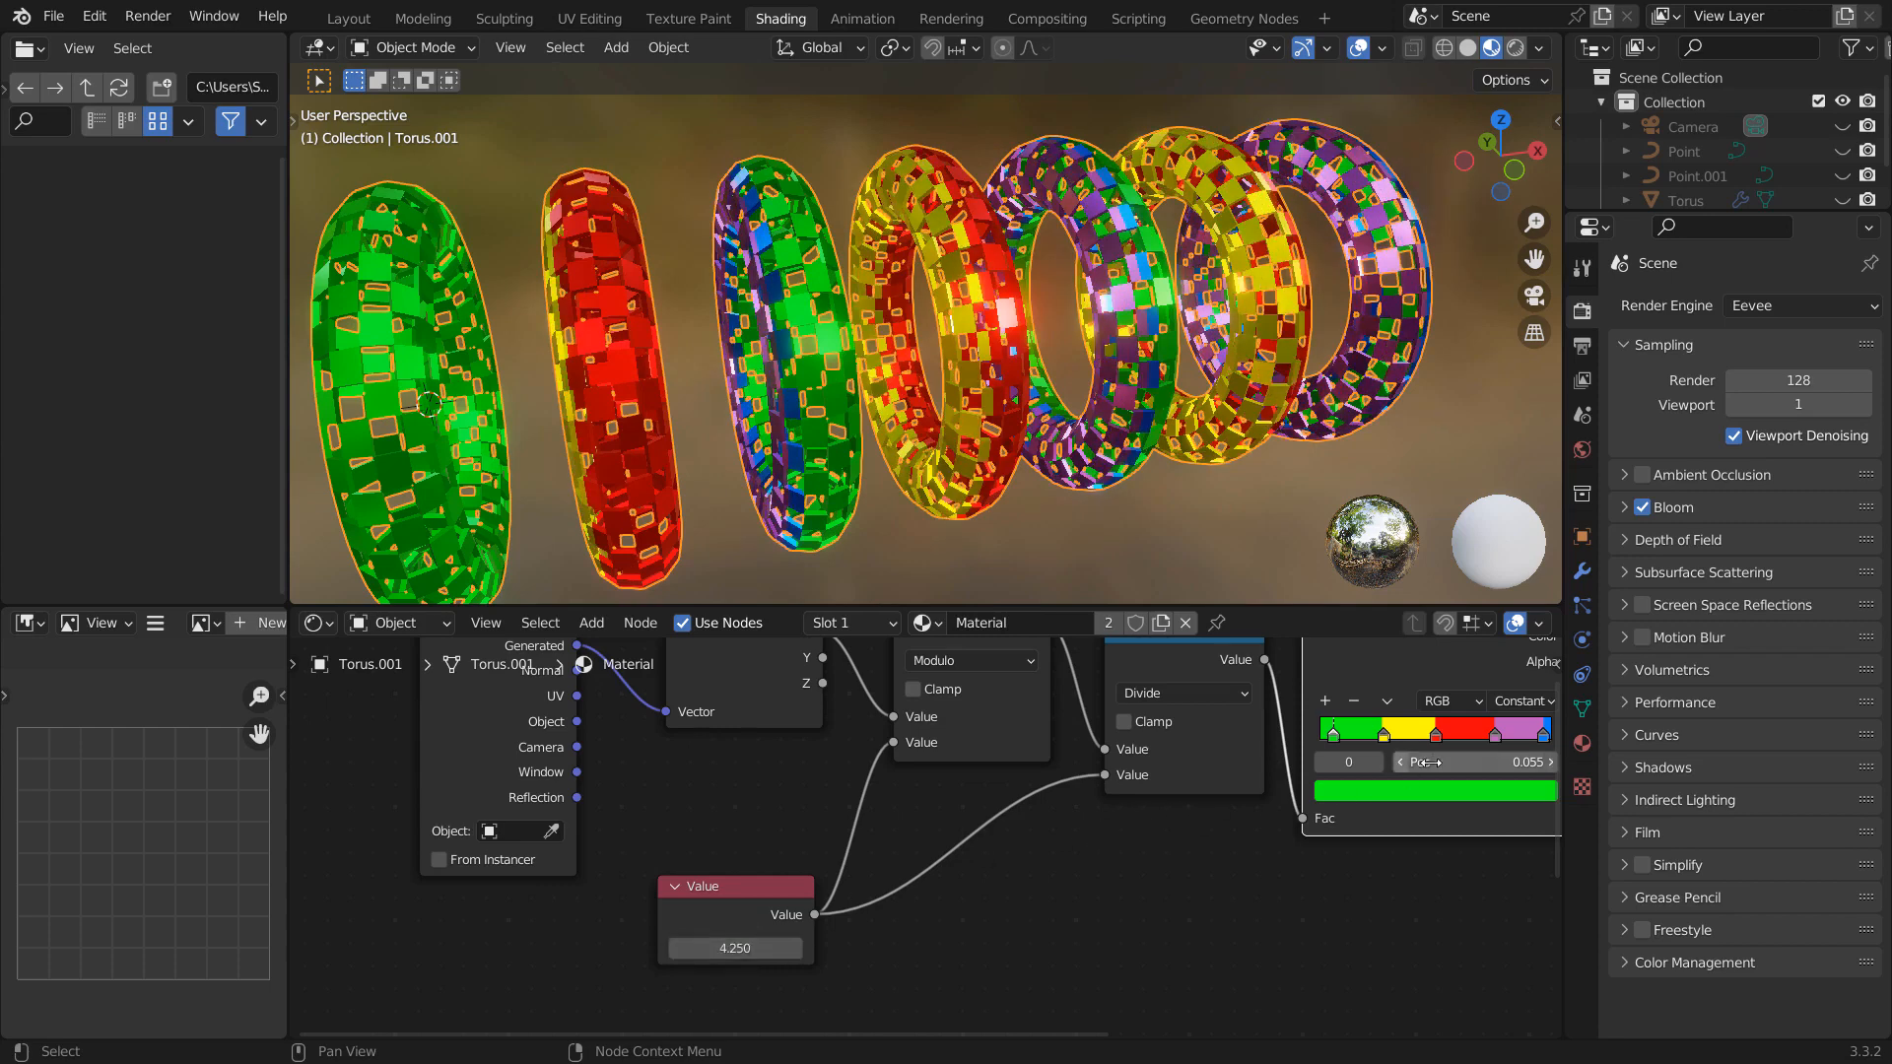
mouse_move(1384, 737)
mouse_down()
mouse_move(1364, 741)
mouse_move(1502, 739)
mouse_move(1375, 744)
mouse_up()
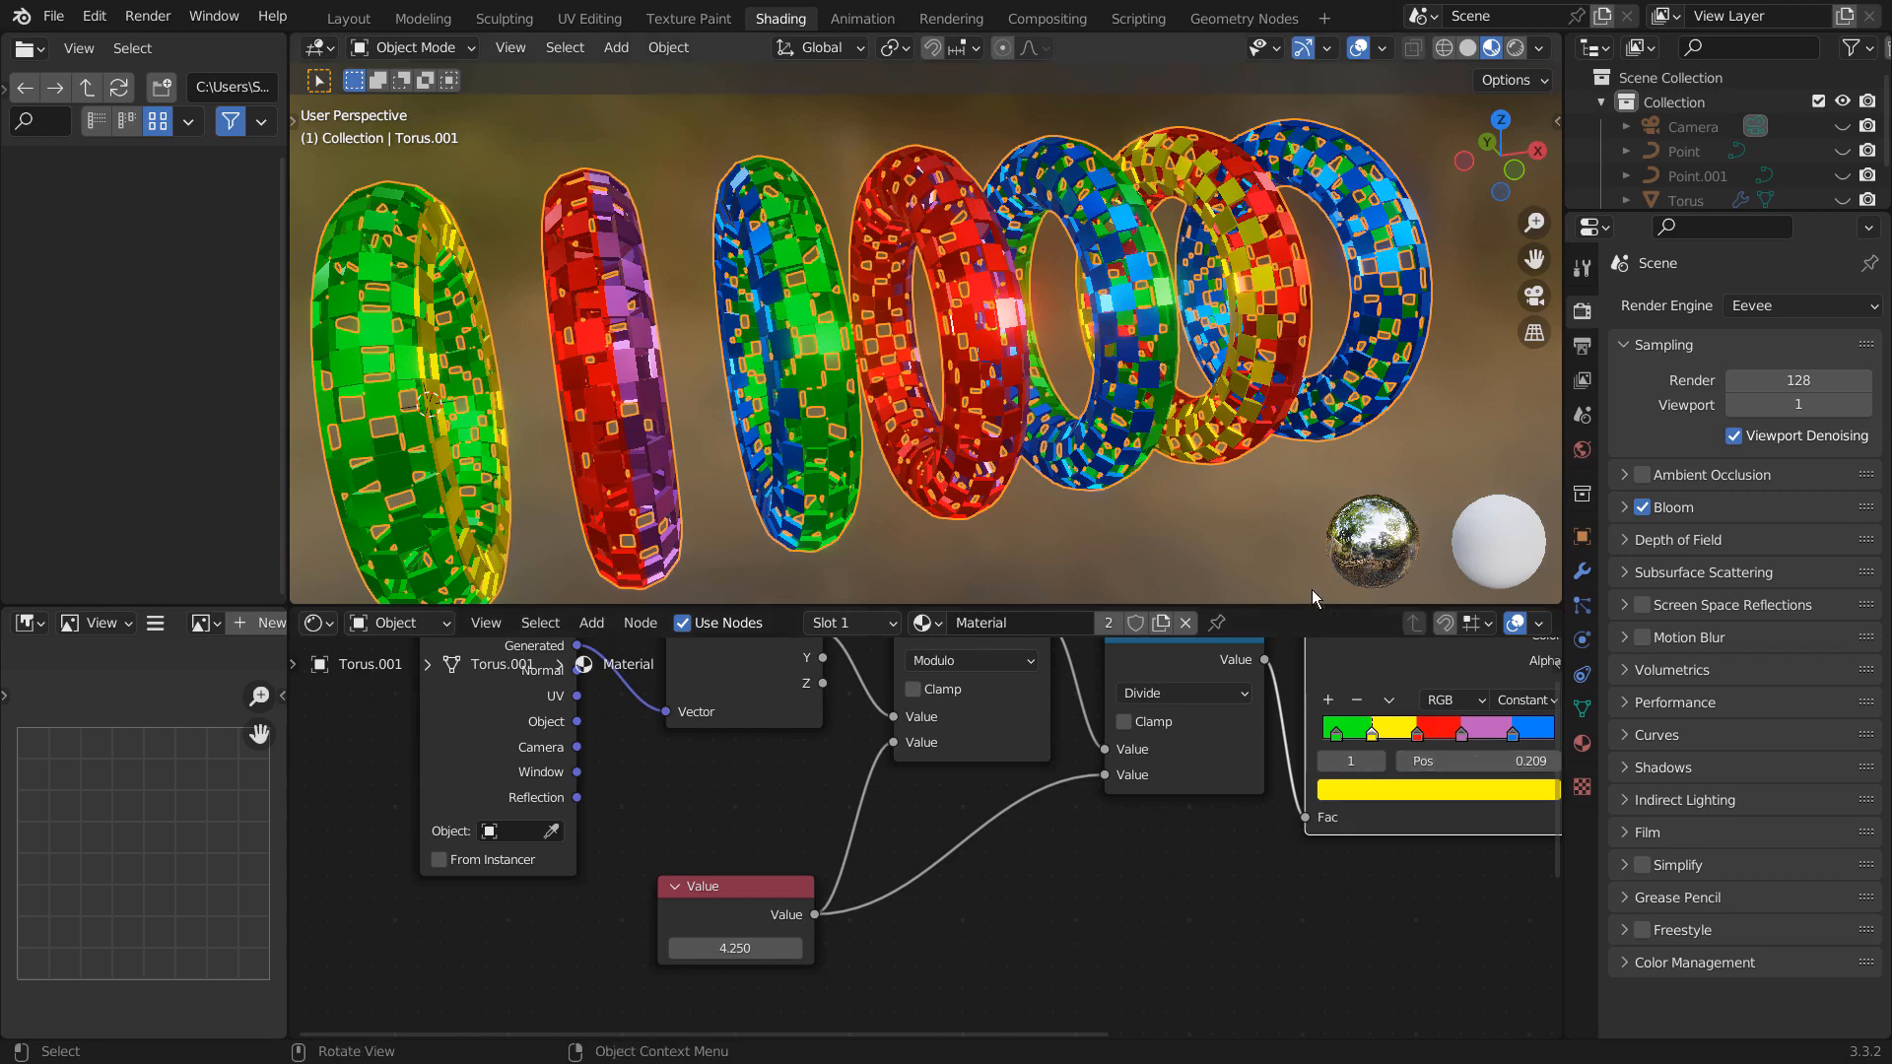
- Set the Value node to 4.330 and disconnect it from both the Modulo and Divide nodes
middle_drag(905, 805, 1086, 848)
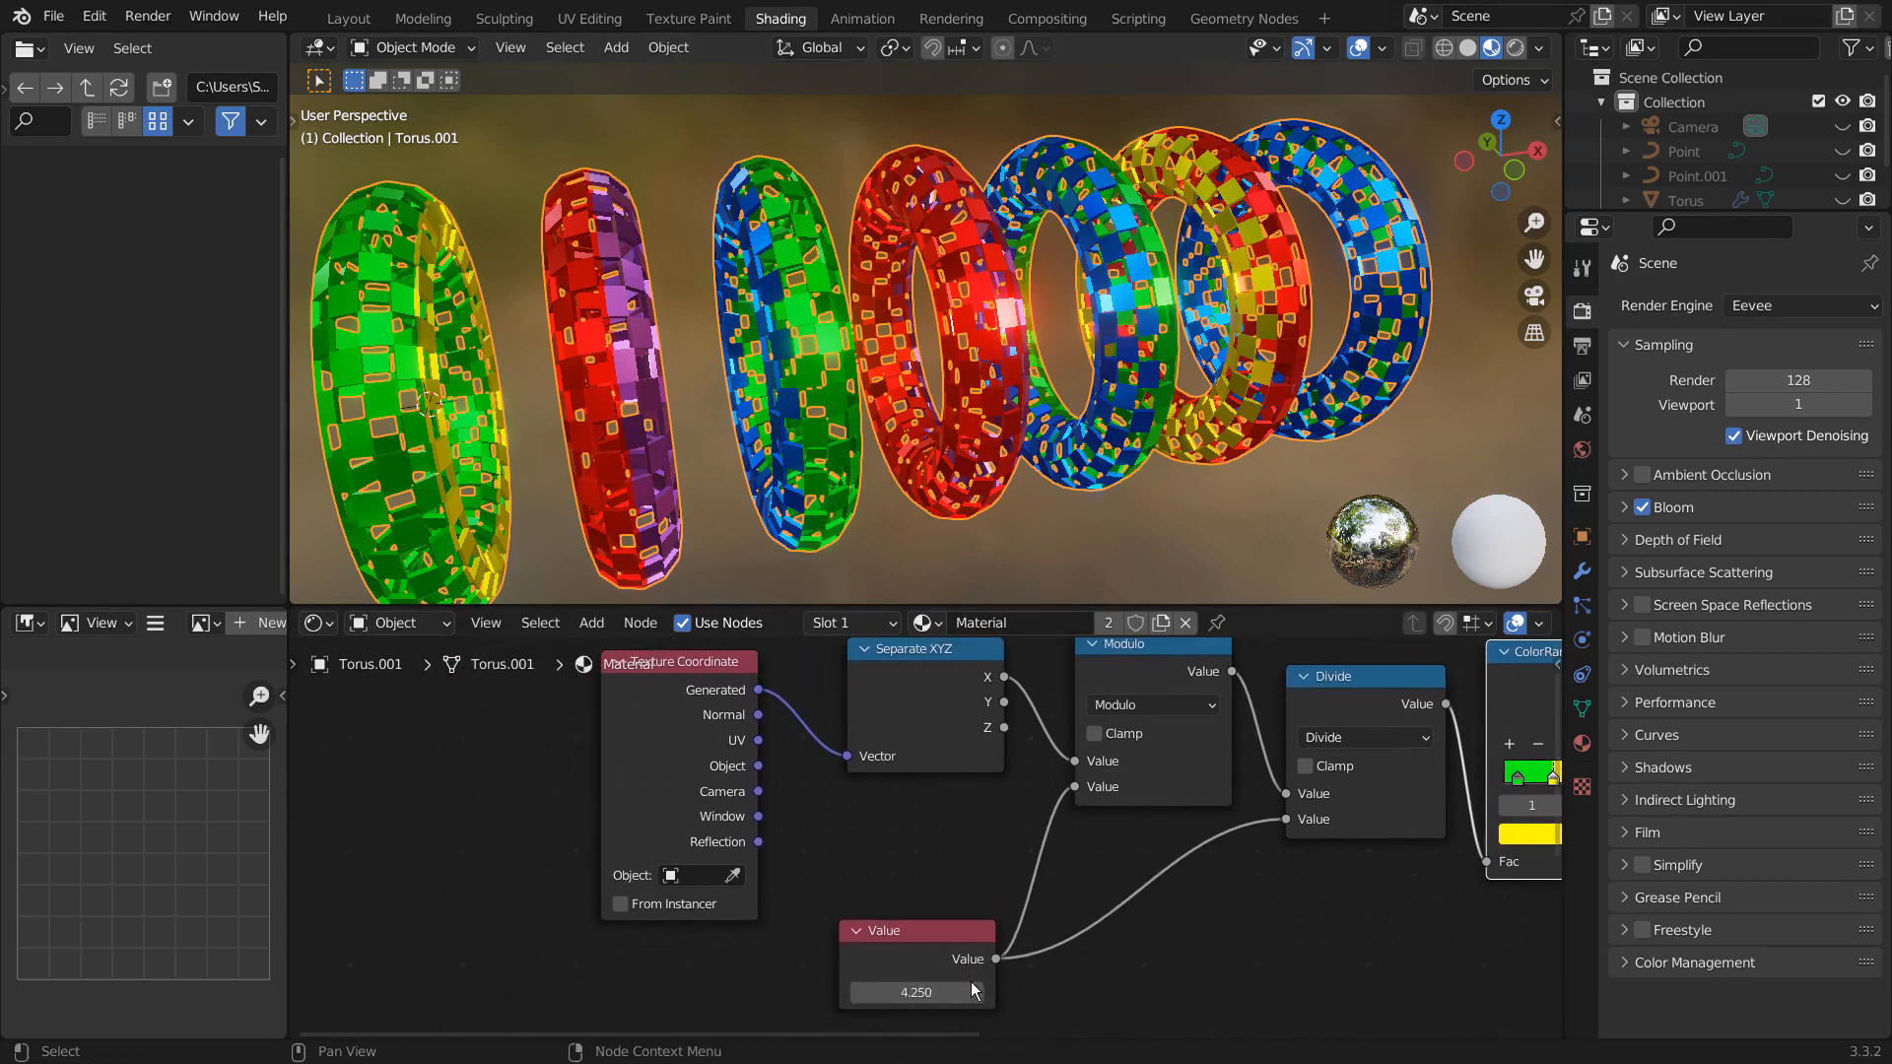
mouse_move(930, 992)
shift+mouse_down()
mouse_move(1000, 992)
mouse_move(883, 992)
mouse_move(938, 993)
shift+mouse_up()
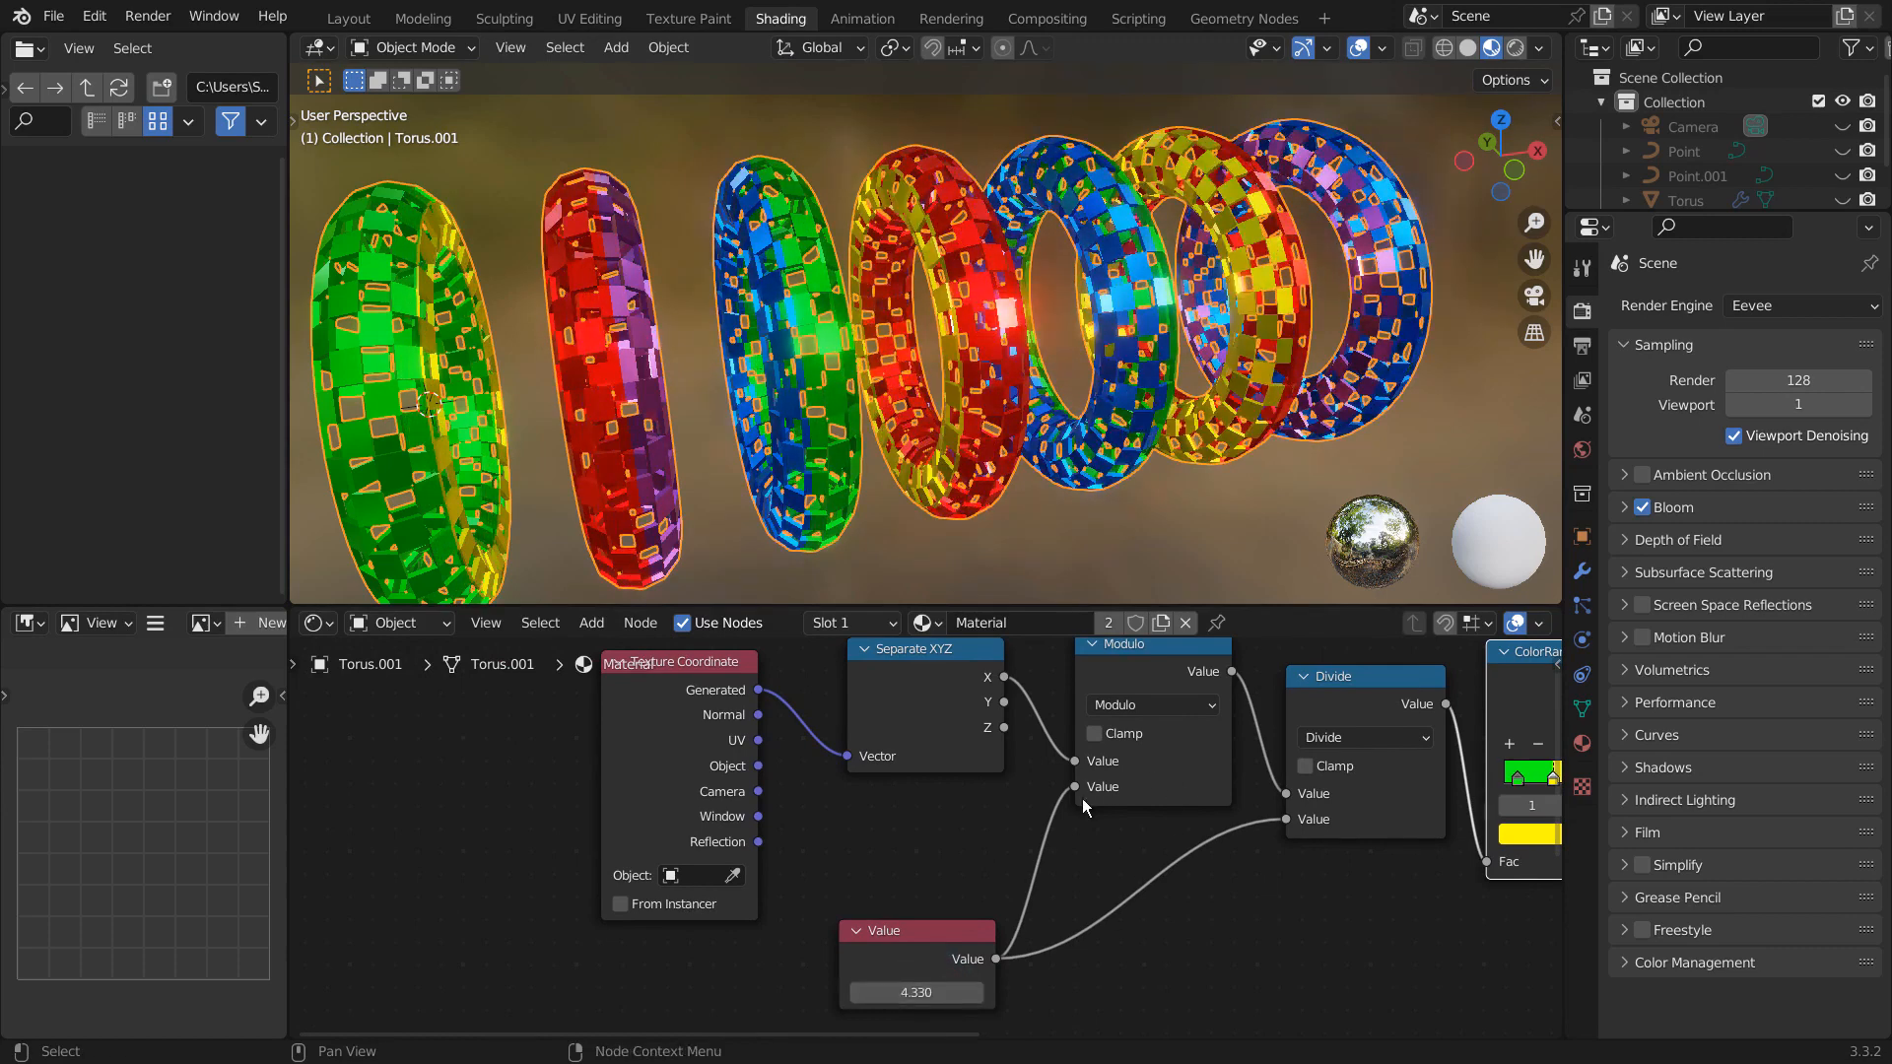
drag(1074, 787, 1062, 835)
drag(1286, 819, 1251, 863)
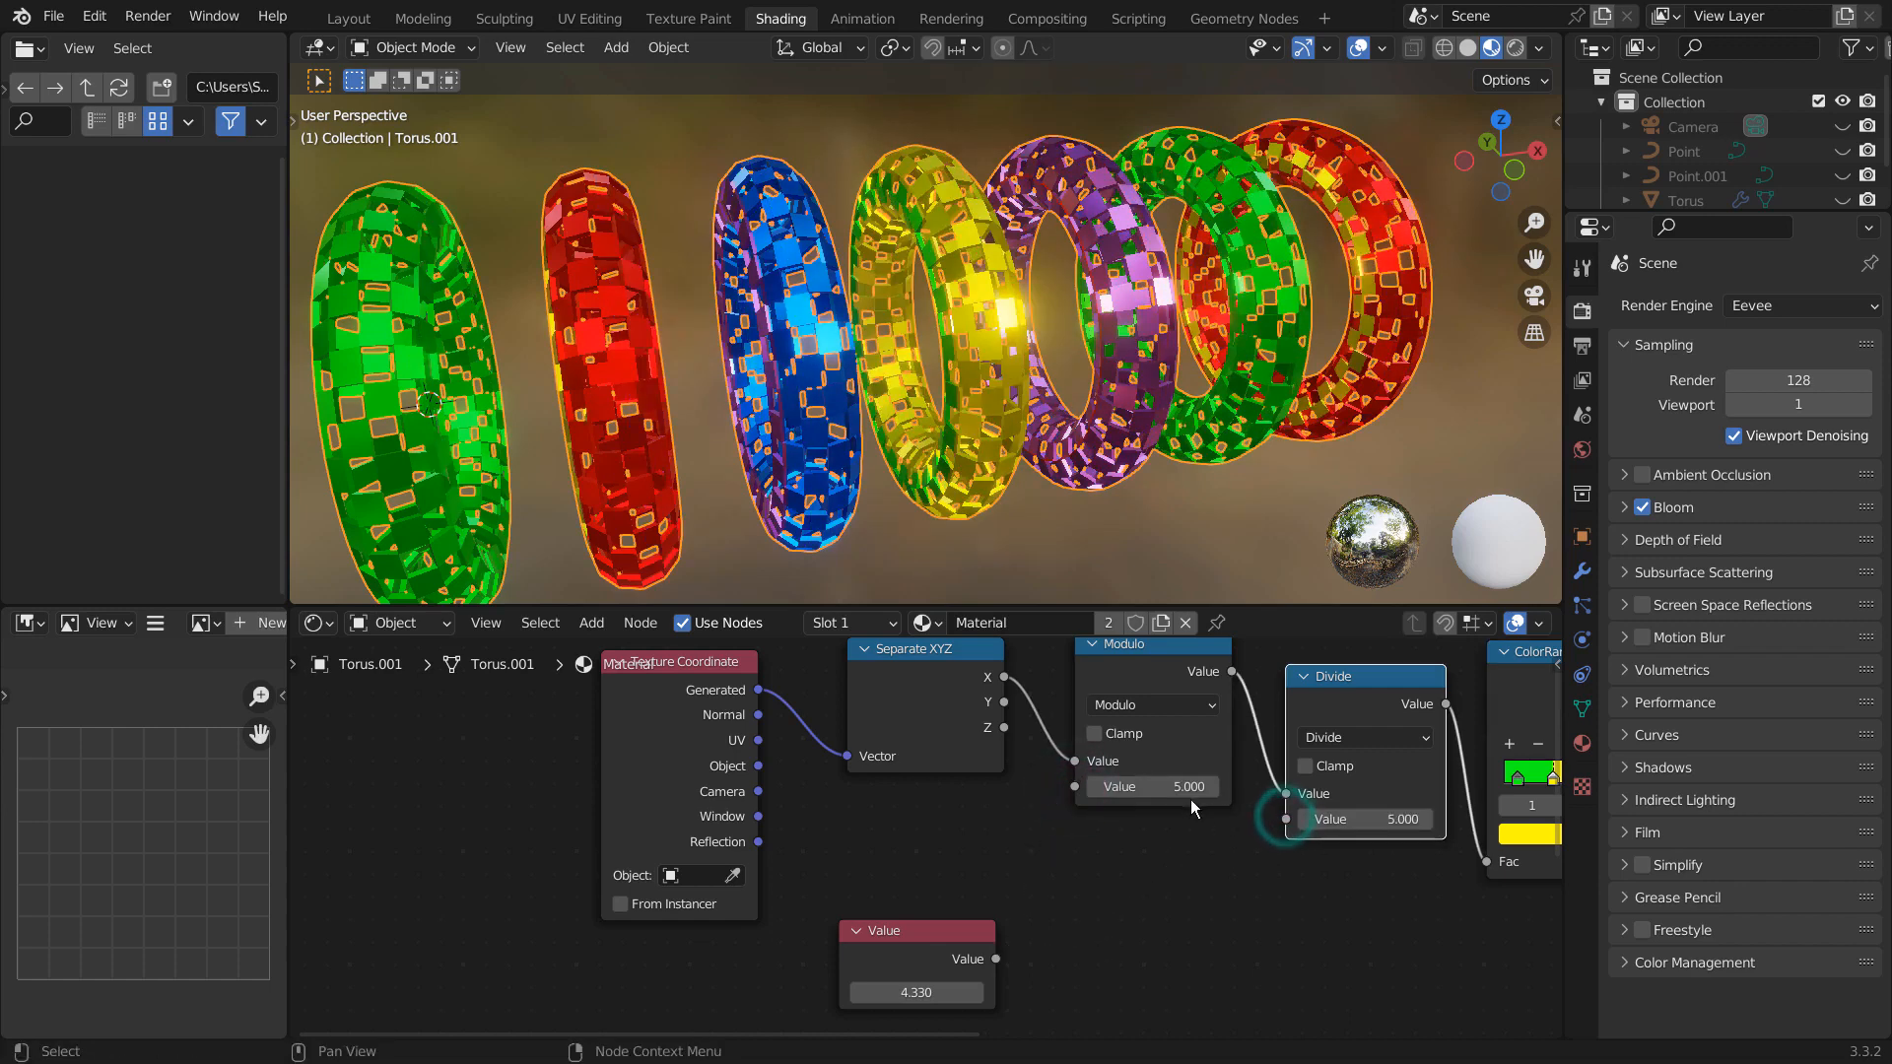
- Set the Modulo node's second value to 11 and the Divide node's second value to 3
double_click(1182, 788)
text(11)
key(Tab)
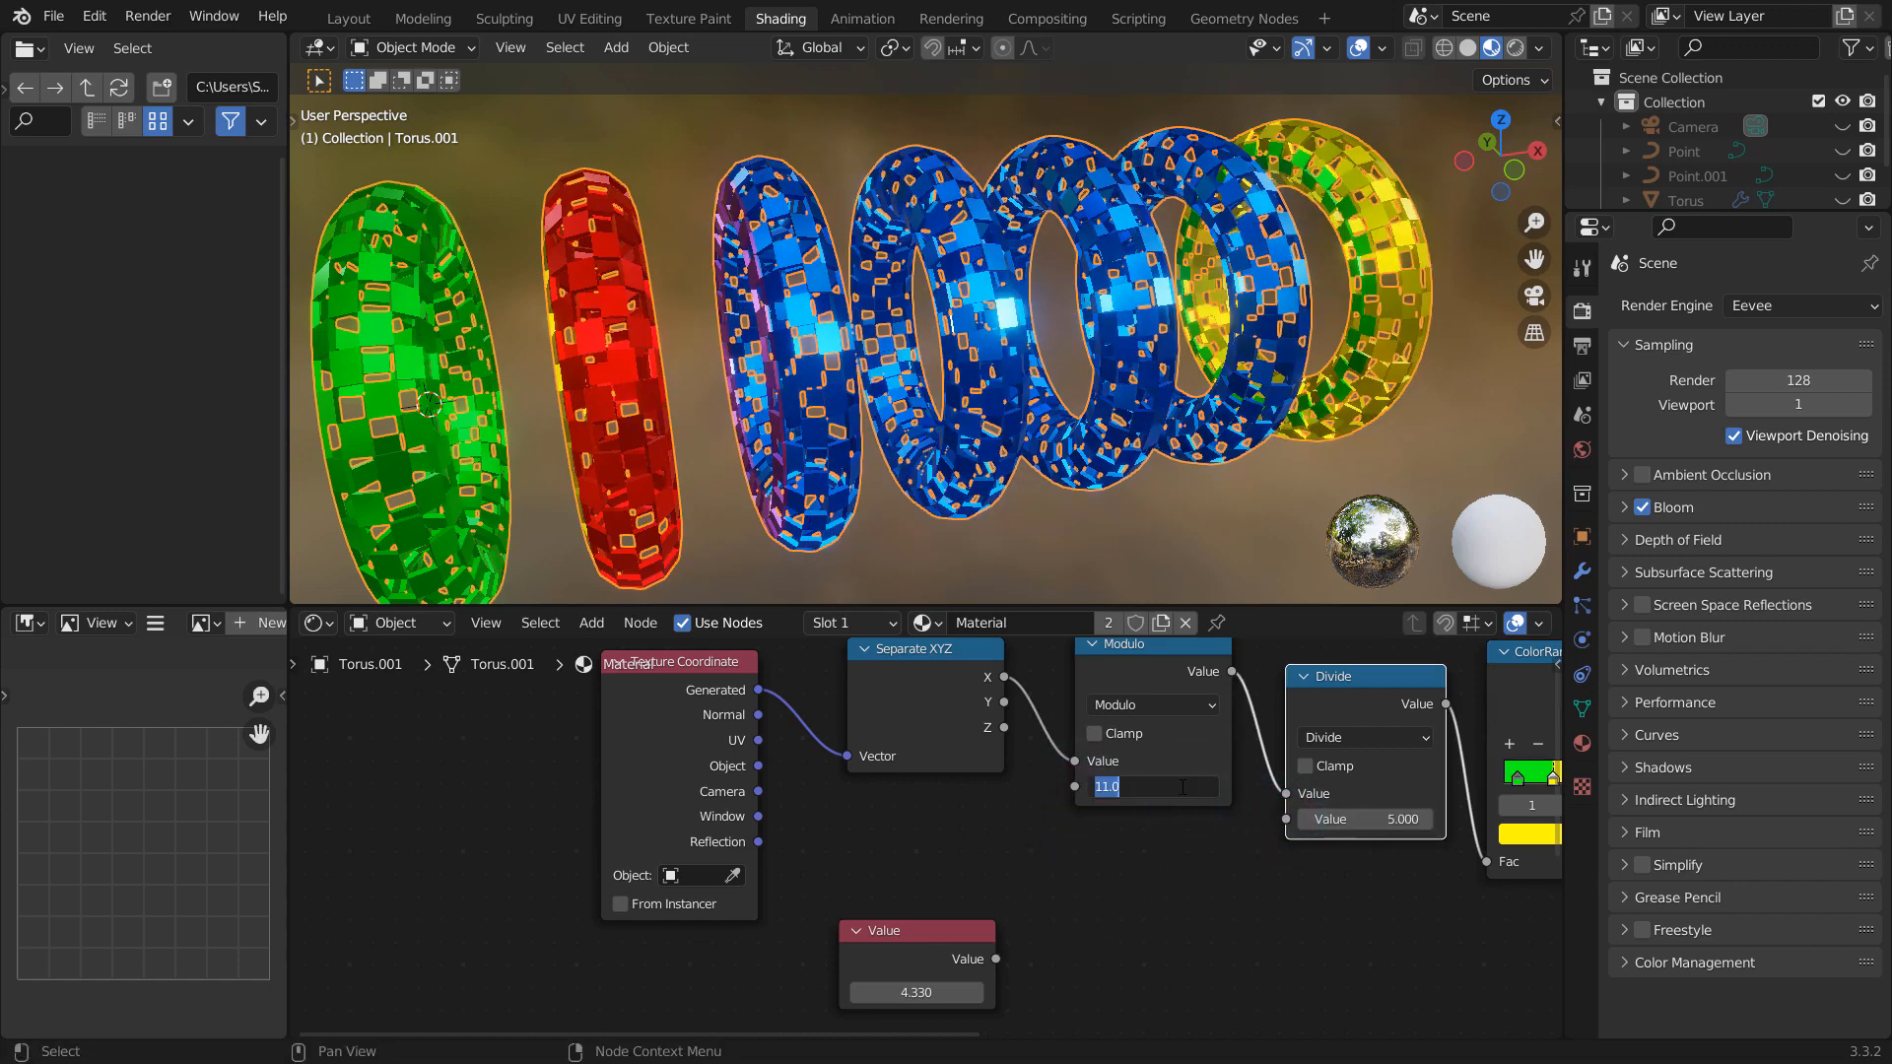
double_click(1364, 821)
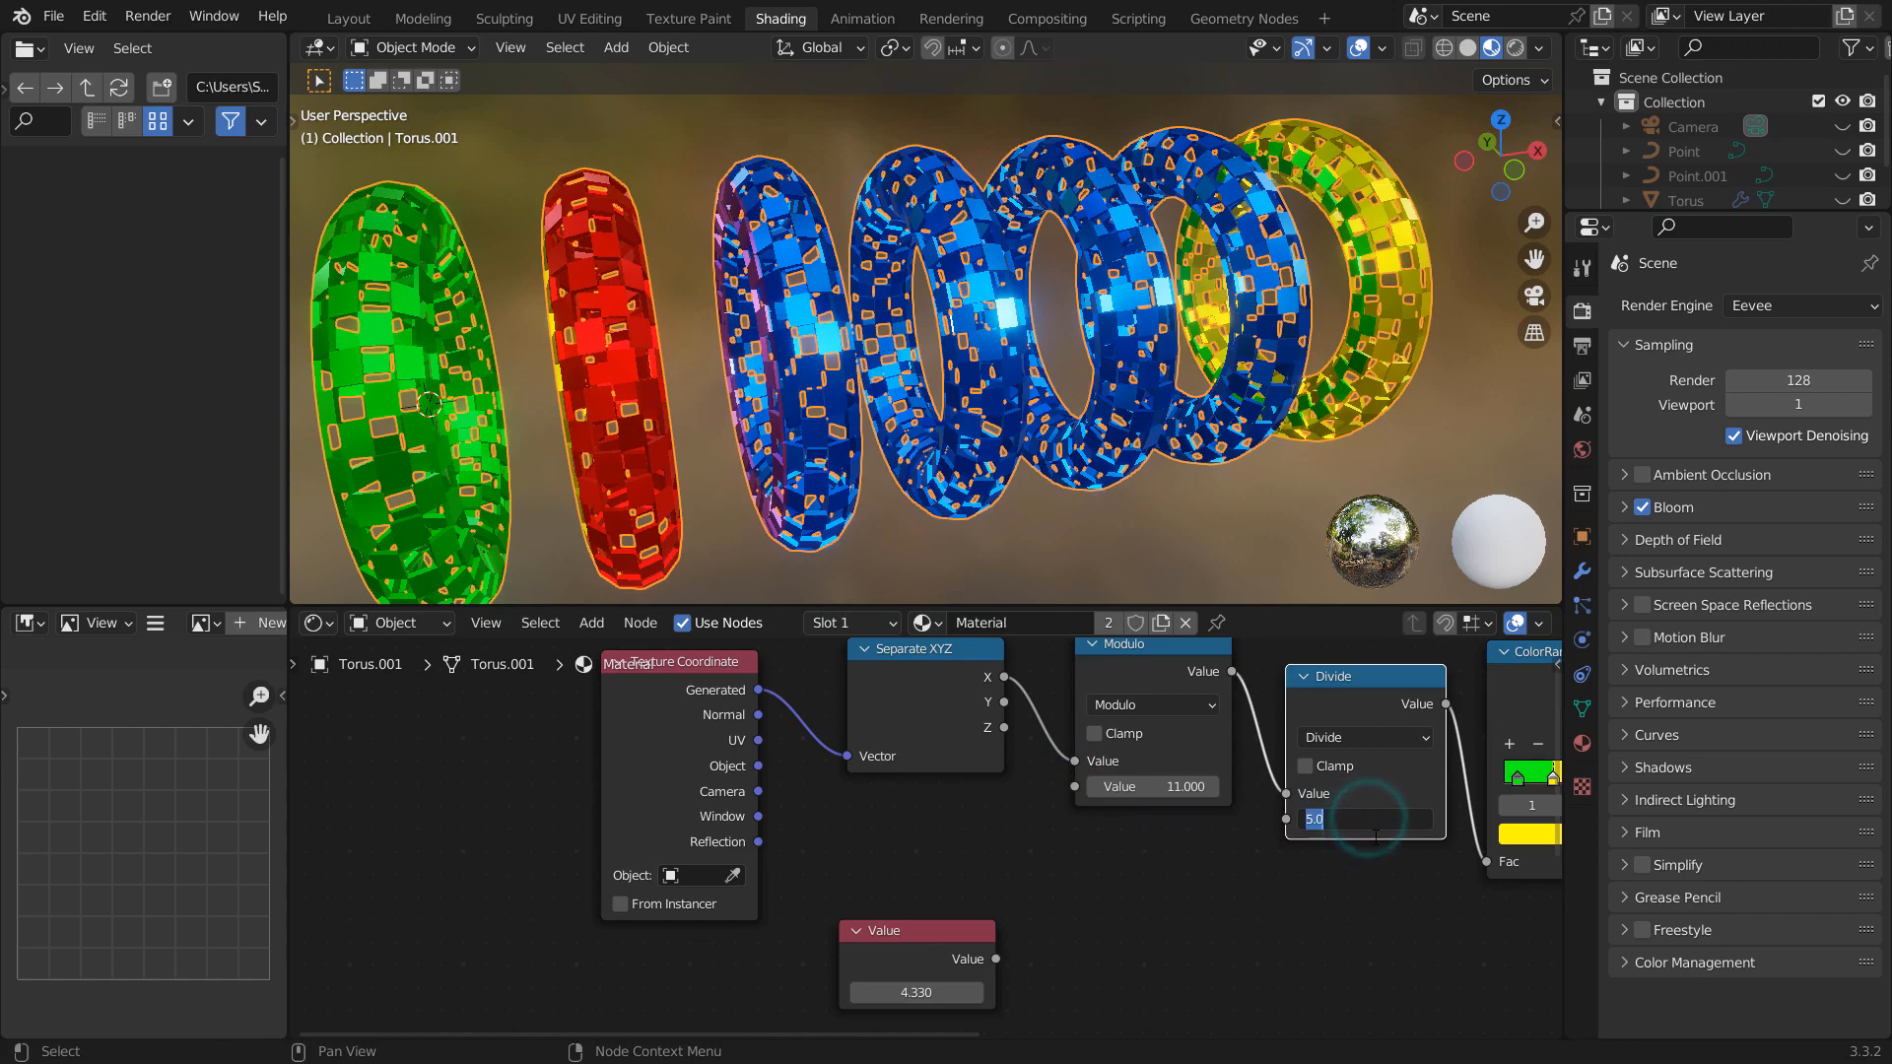
text(3)
key(Return)
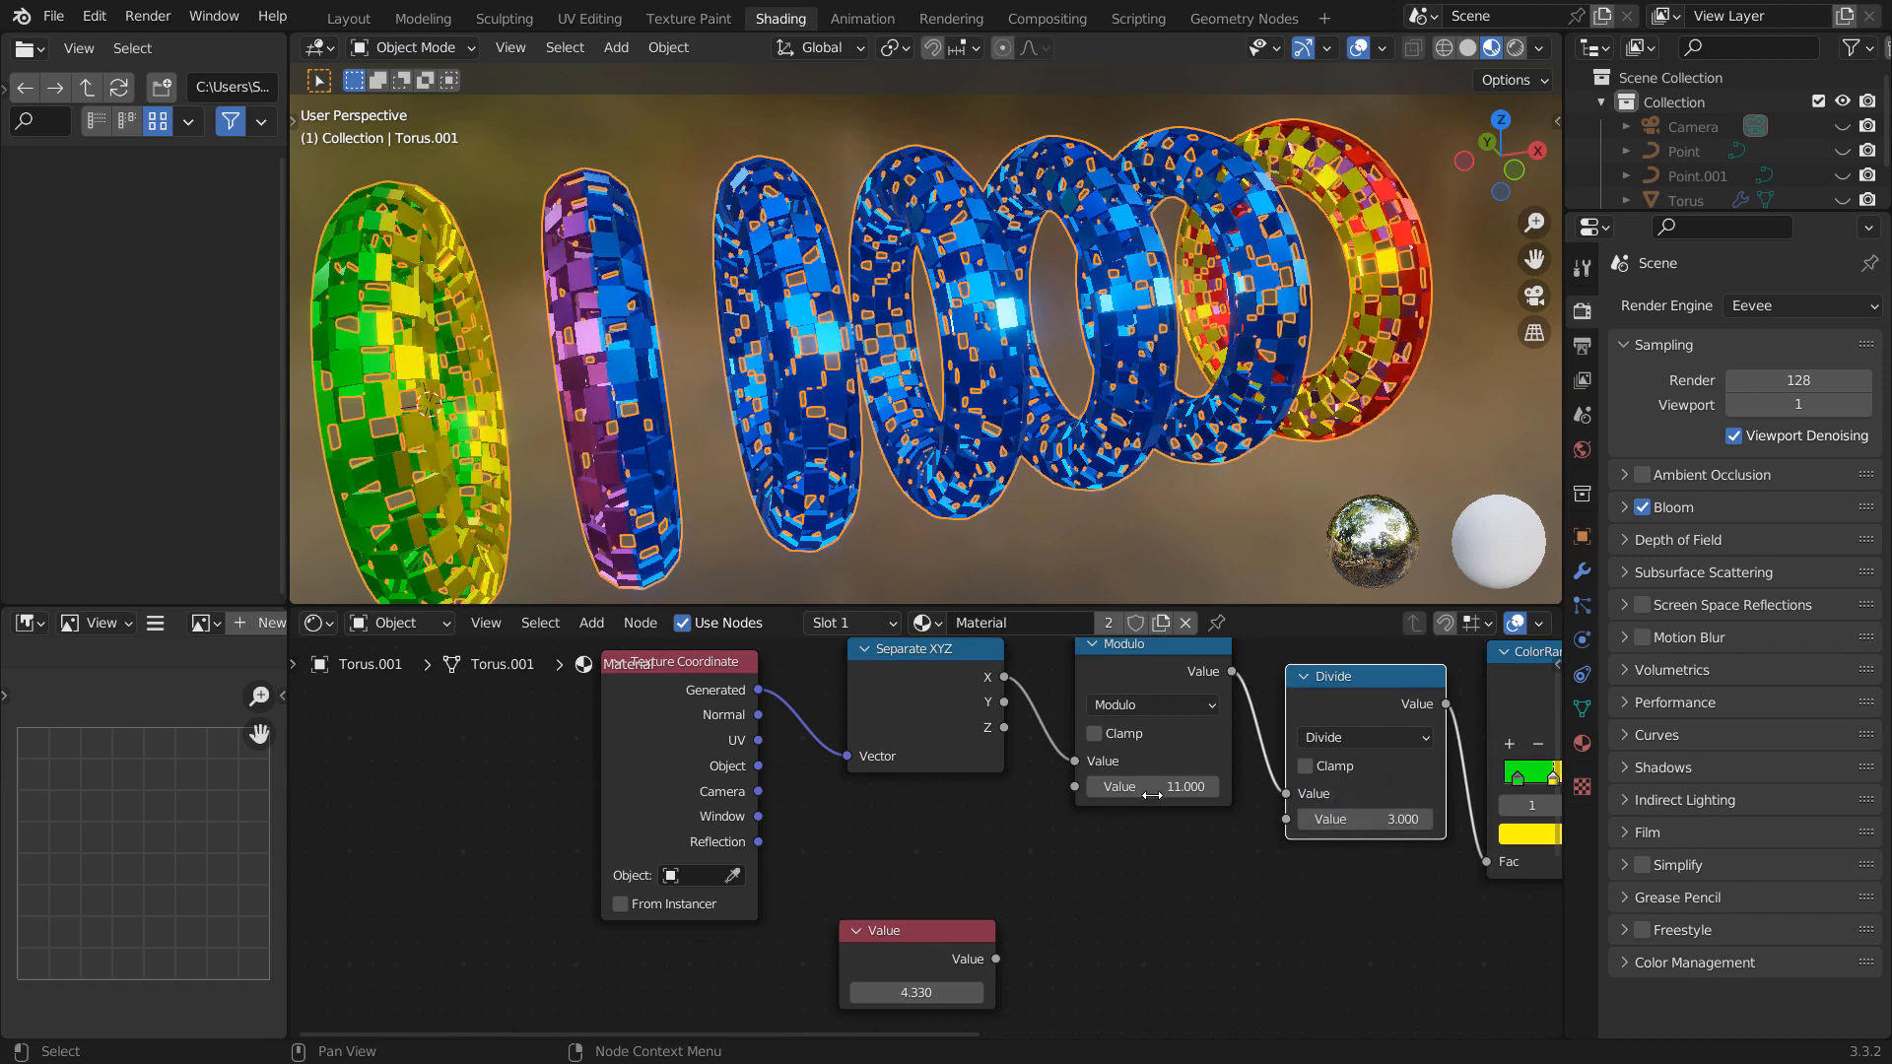
- Adjust the Modulo node's second value to 2.890 and the Divide node's to 1.320, and view the torus array end-on through its centre
drag(1127, 786, 416, 787)
drag(1365, 819, 1231, 818)
middle_drag(986, 434, 1210, 370)
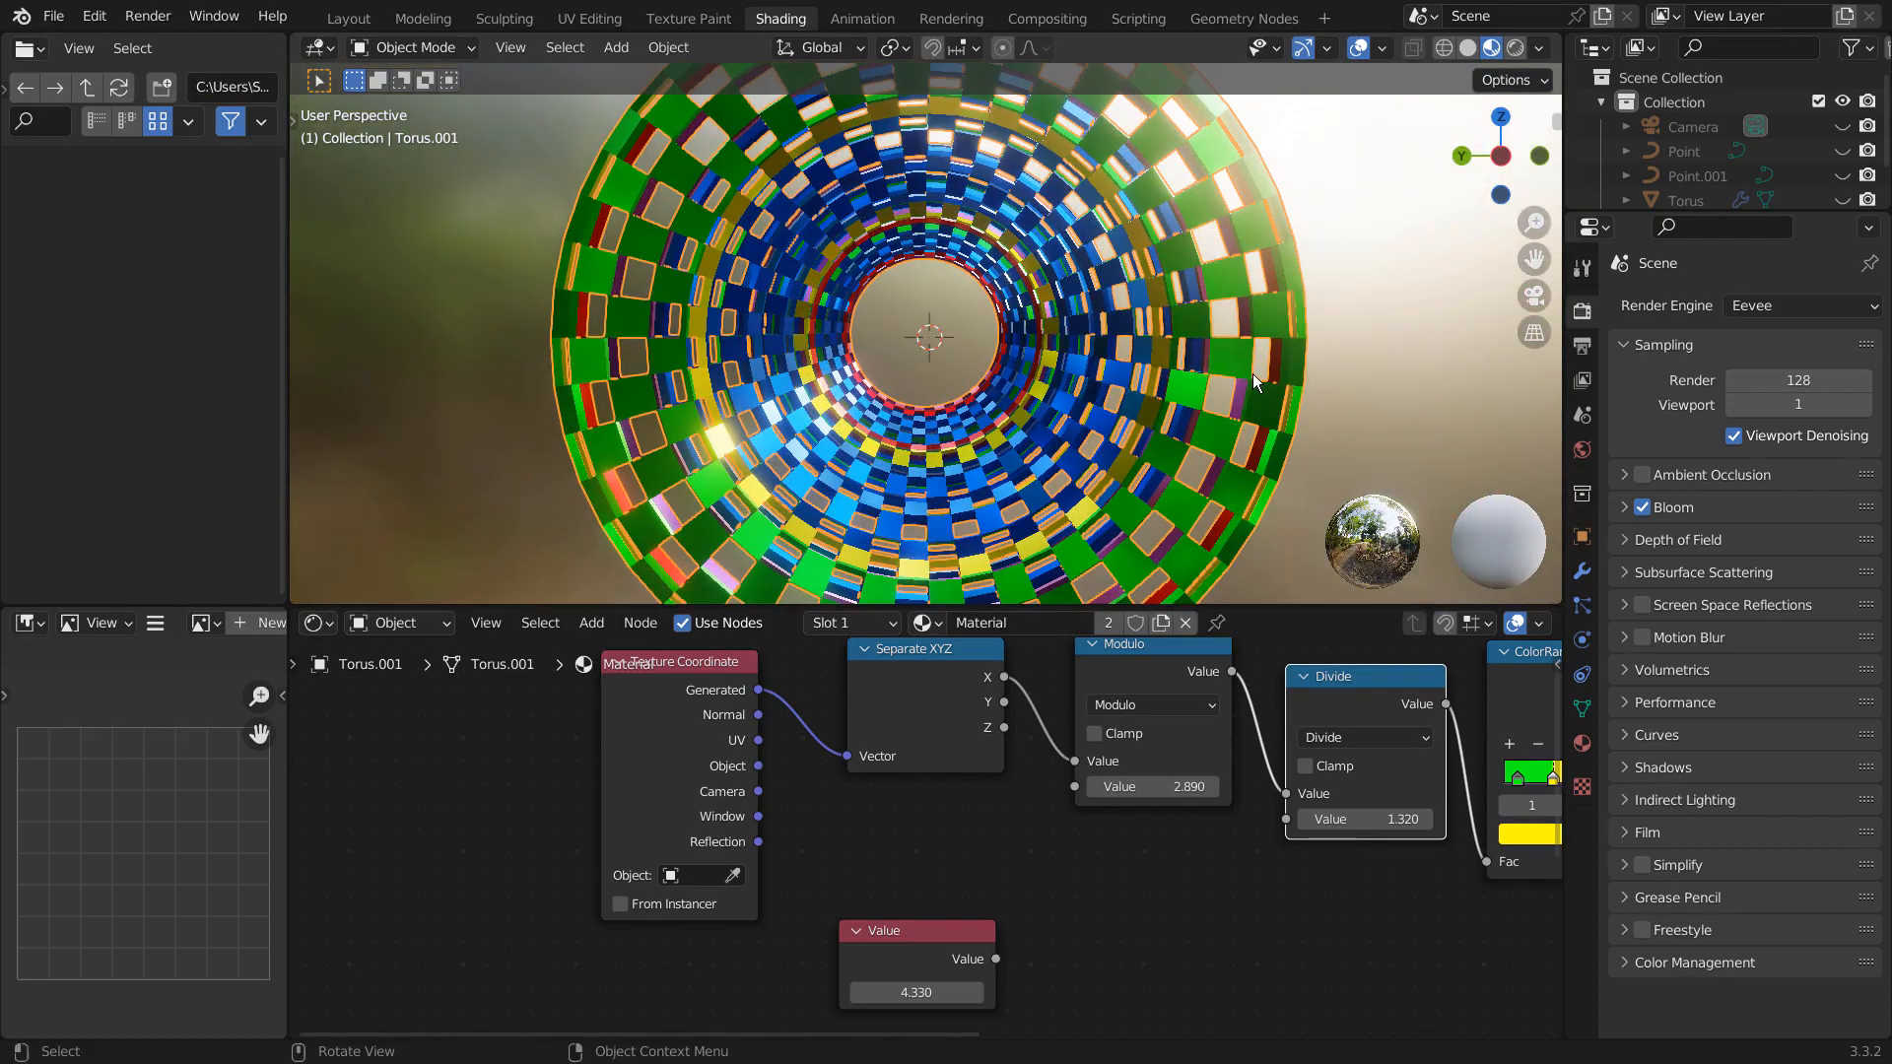